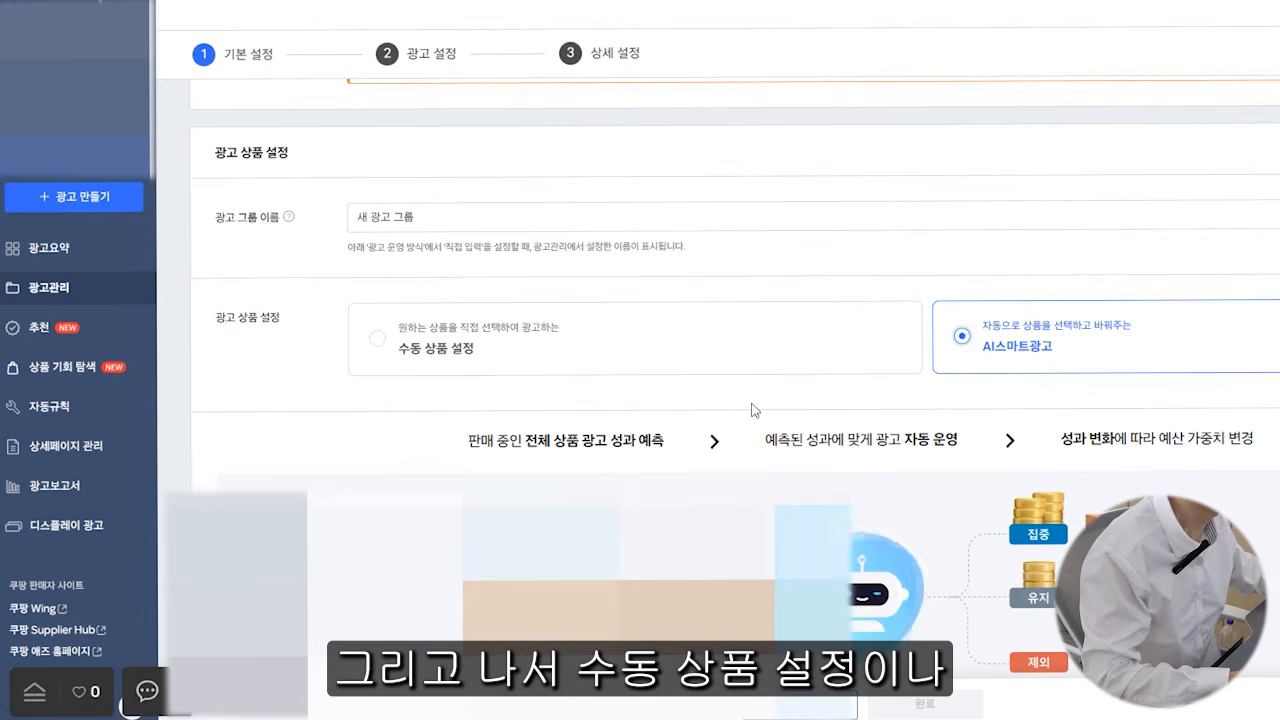
Examine the Coupang search results for 키링, comparing the rank-numbered products with those marked AD.
scroll(753, 410, up, 1)
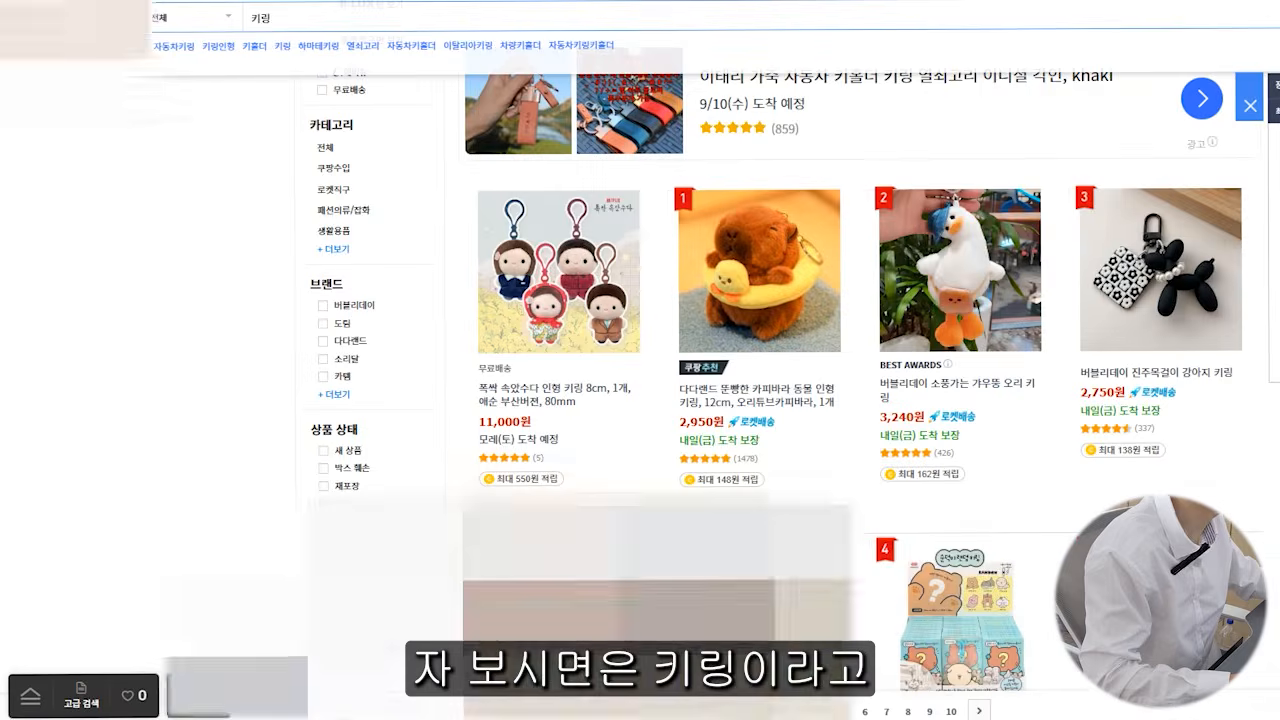
click(405, 20)
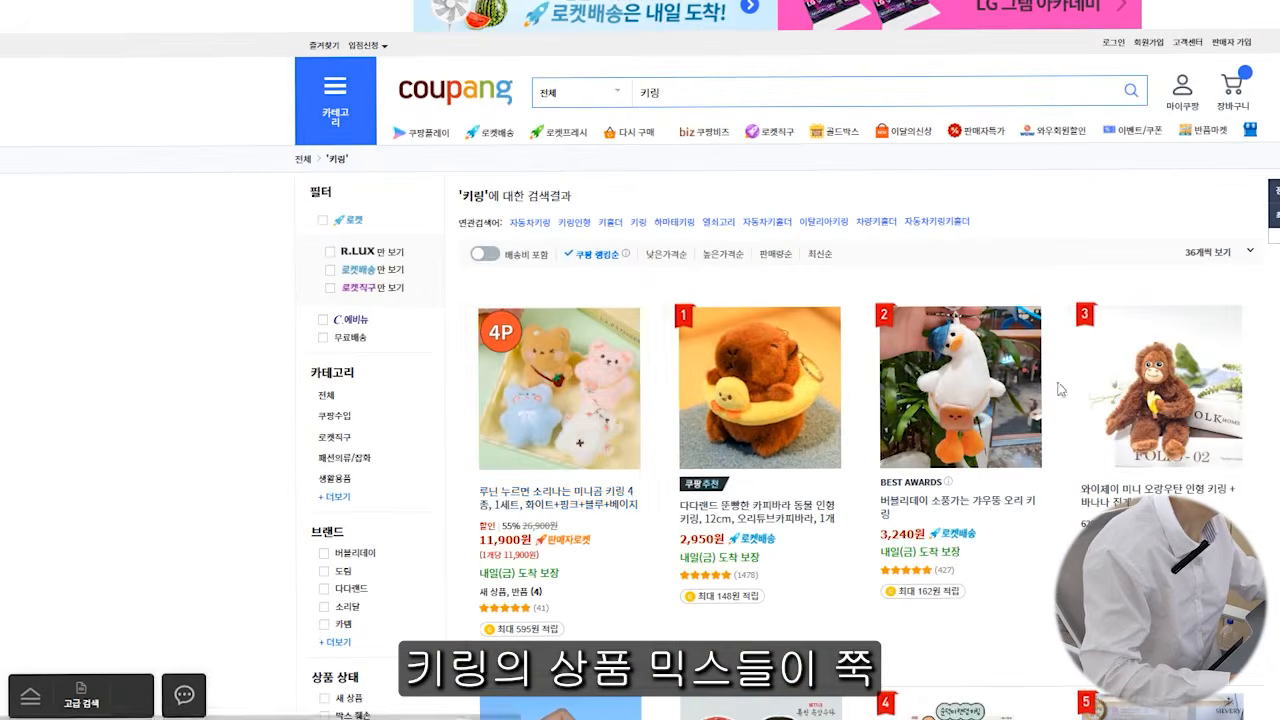
scroll(580, 574, down, 3)
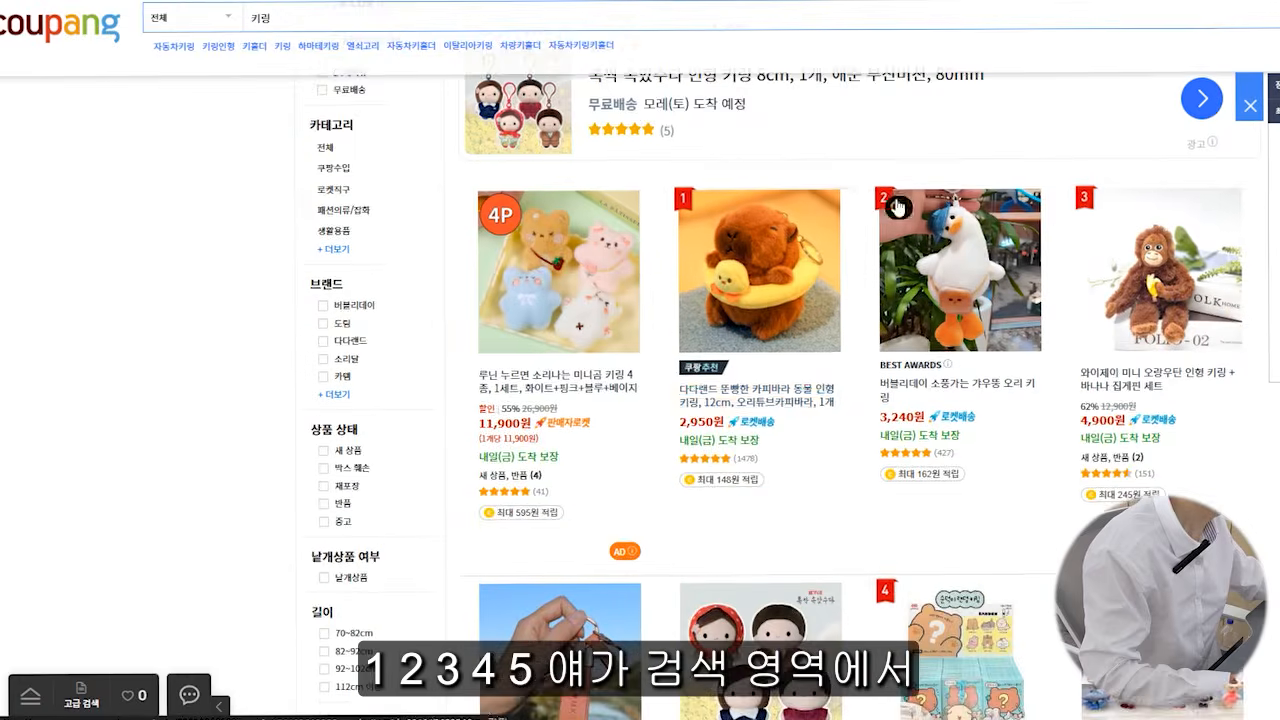
scroll(1080, 205, down, 1)
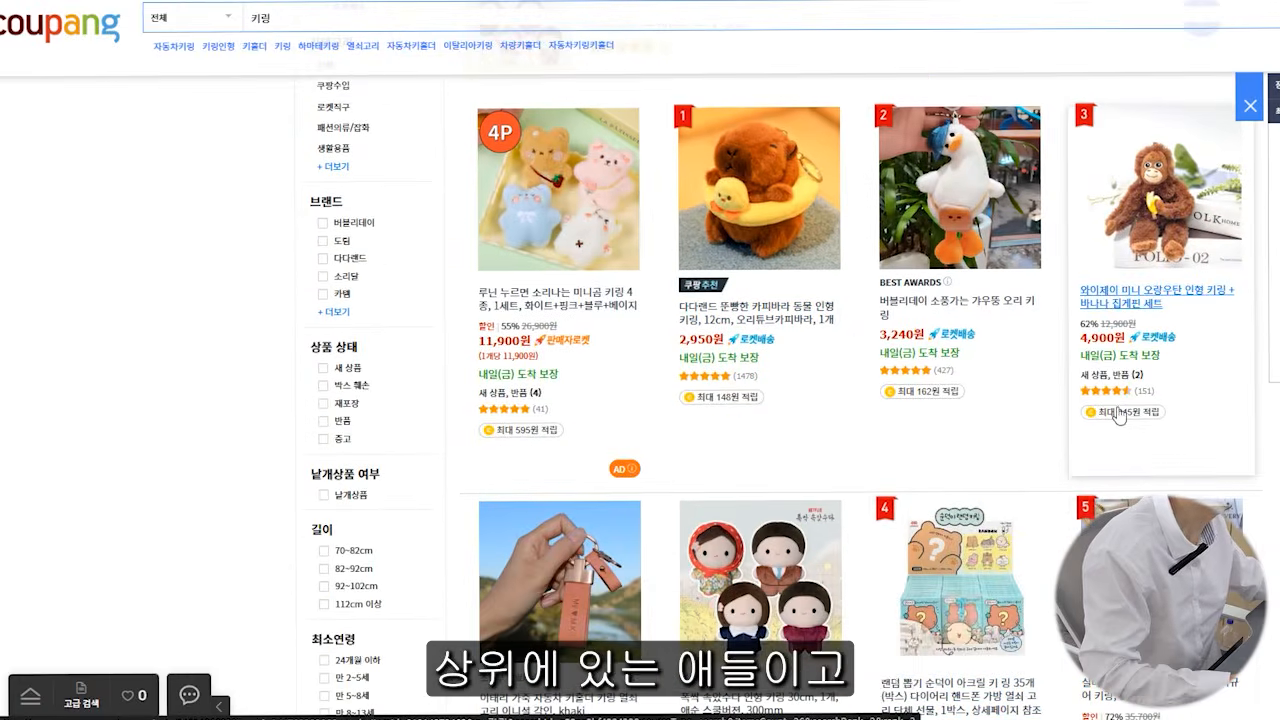
scroll(665, 468, down, 1)
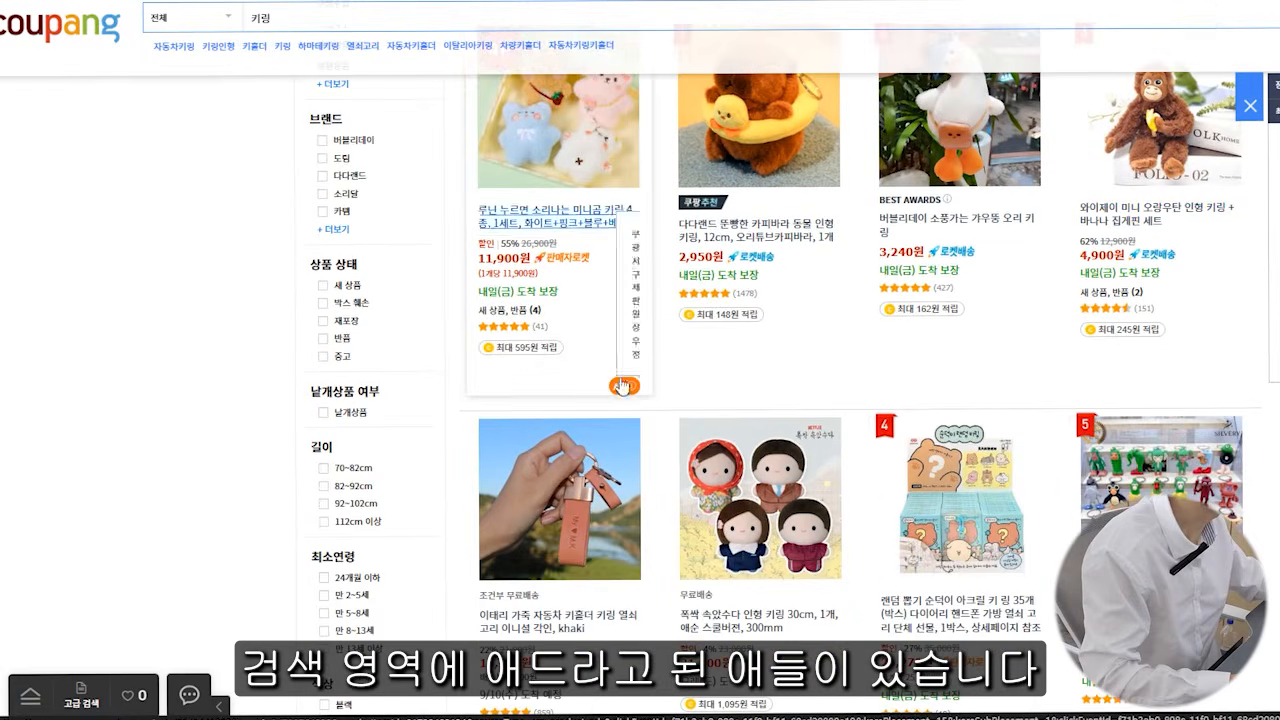
scroll(622, 386, down, 2)
mouse_move(822, 578)
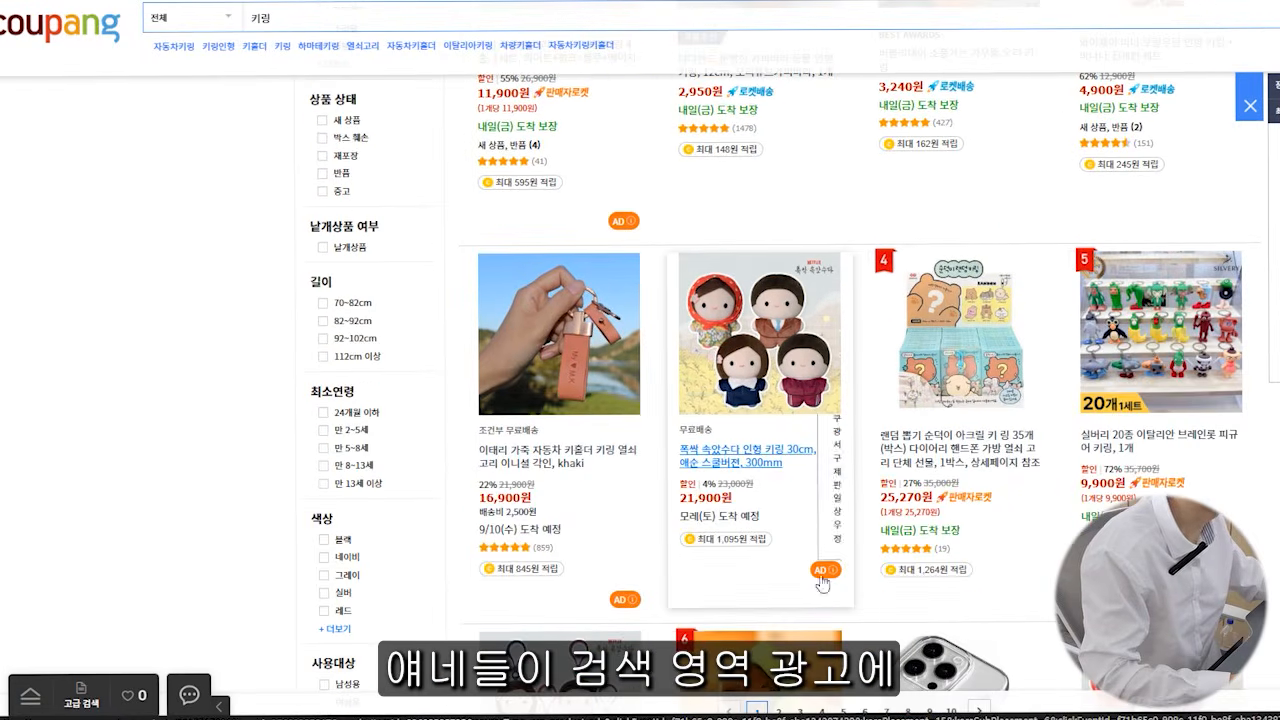
scroll(808, 452, up, 1)
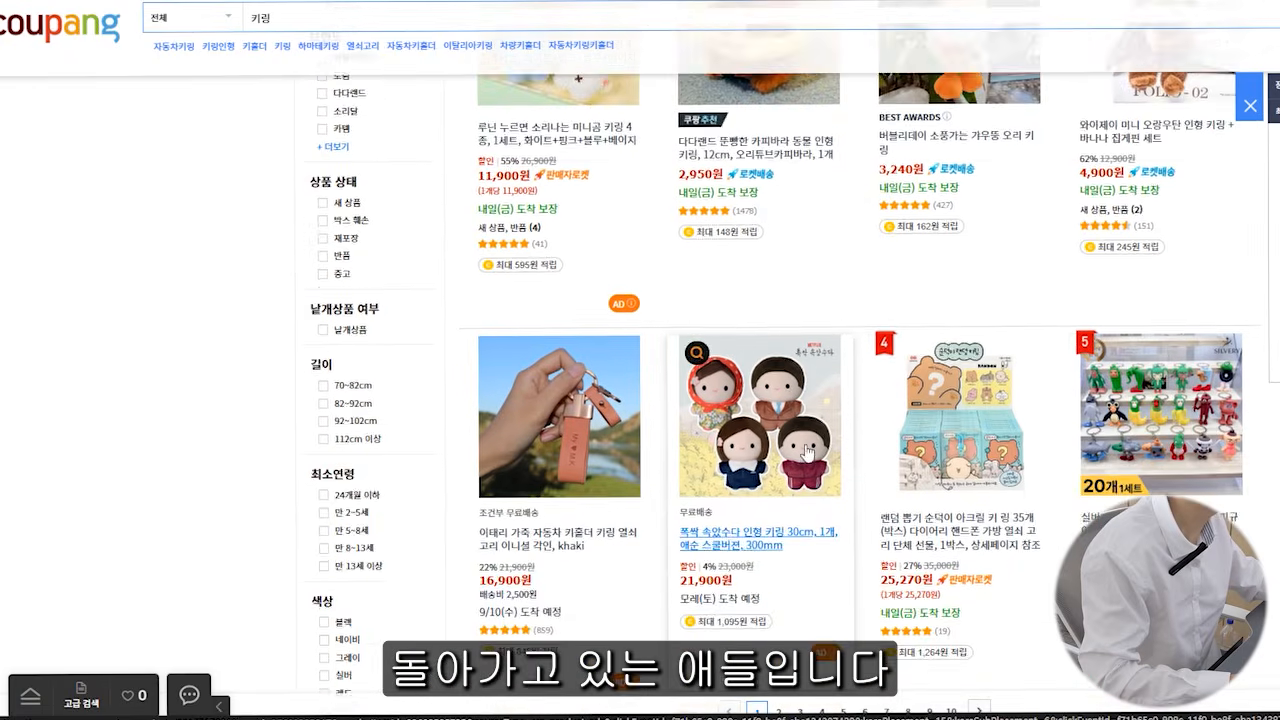
scroll(807, 452, up, 1)
scroll(807, 452, up, 1)
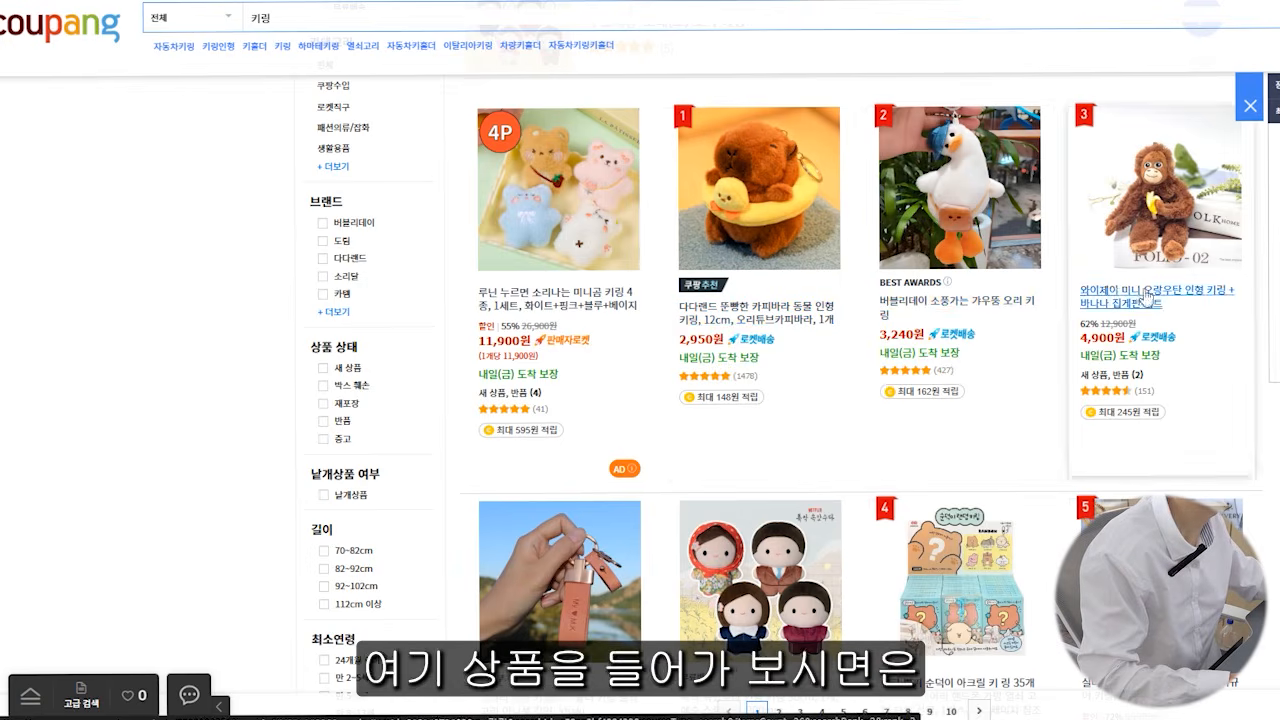
View the capybara and duck keyring product pages, examine the ad products in the 함께 비교하면 좋을 상품 section, and return to the search results.
click(808, 325)
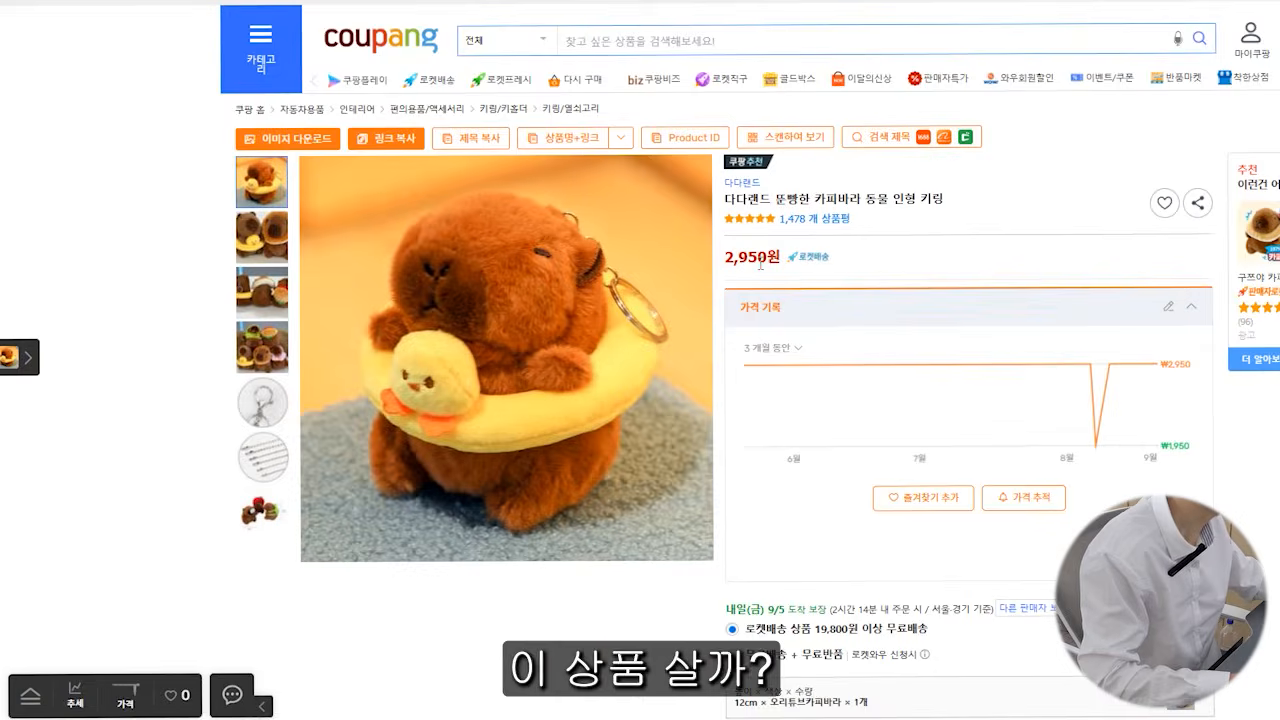
scroll(760, 262, down, 5)
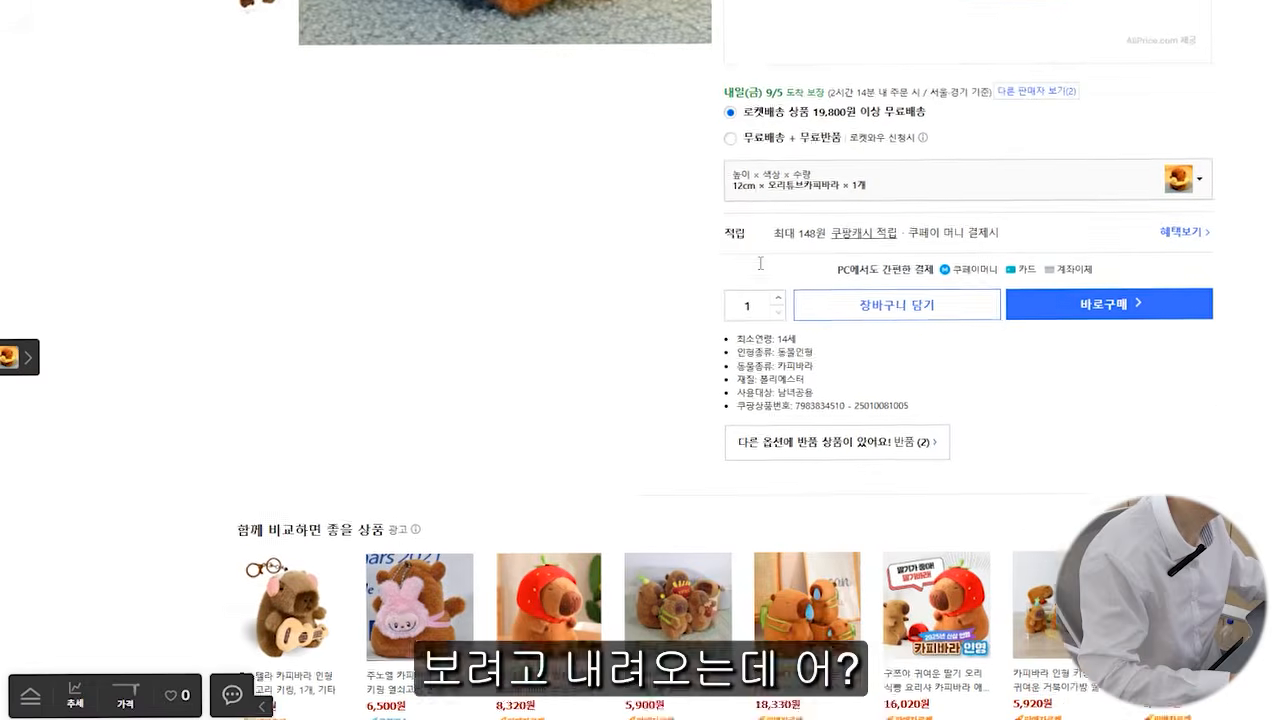
scroll(760, 262, down, 1)
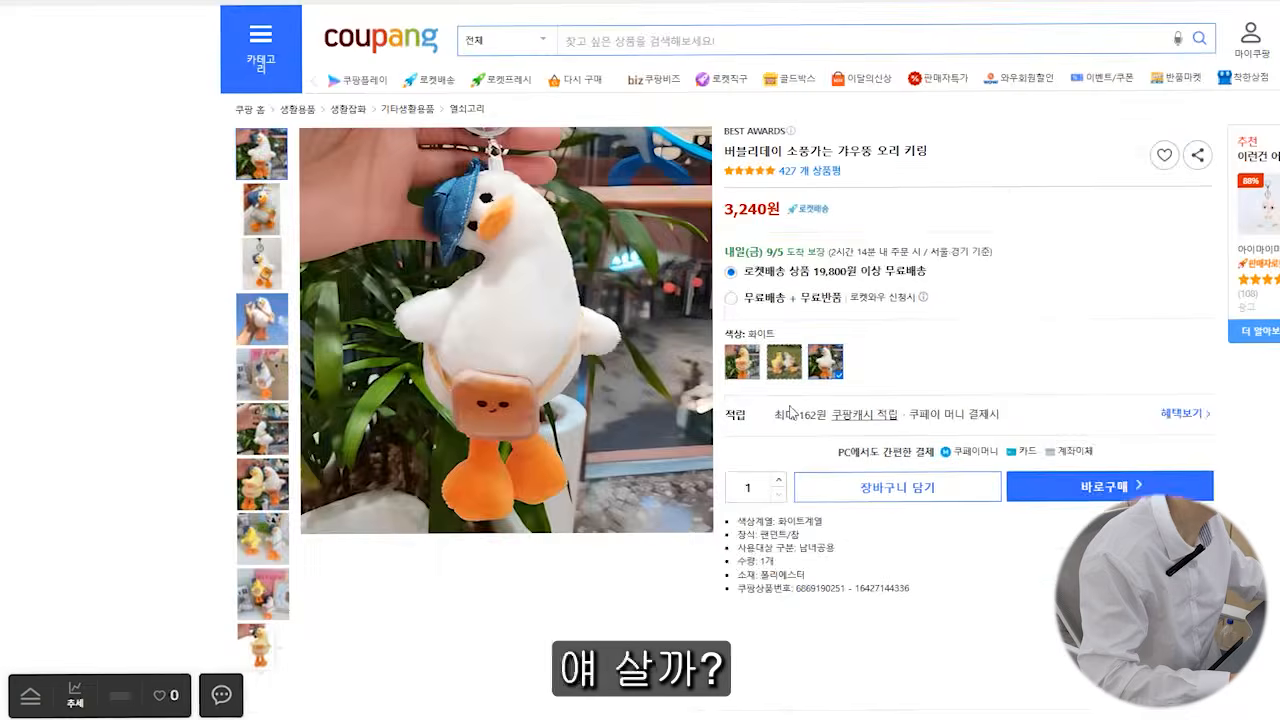
scroll(790, 410, down, 5)
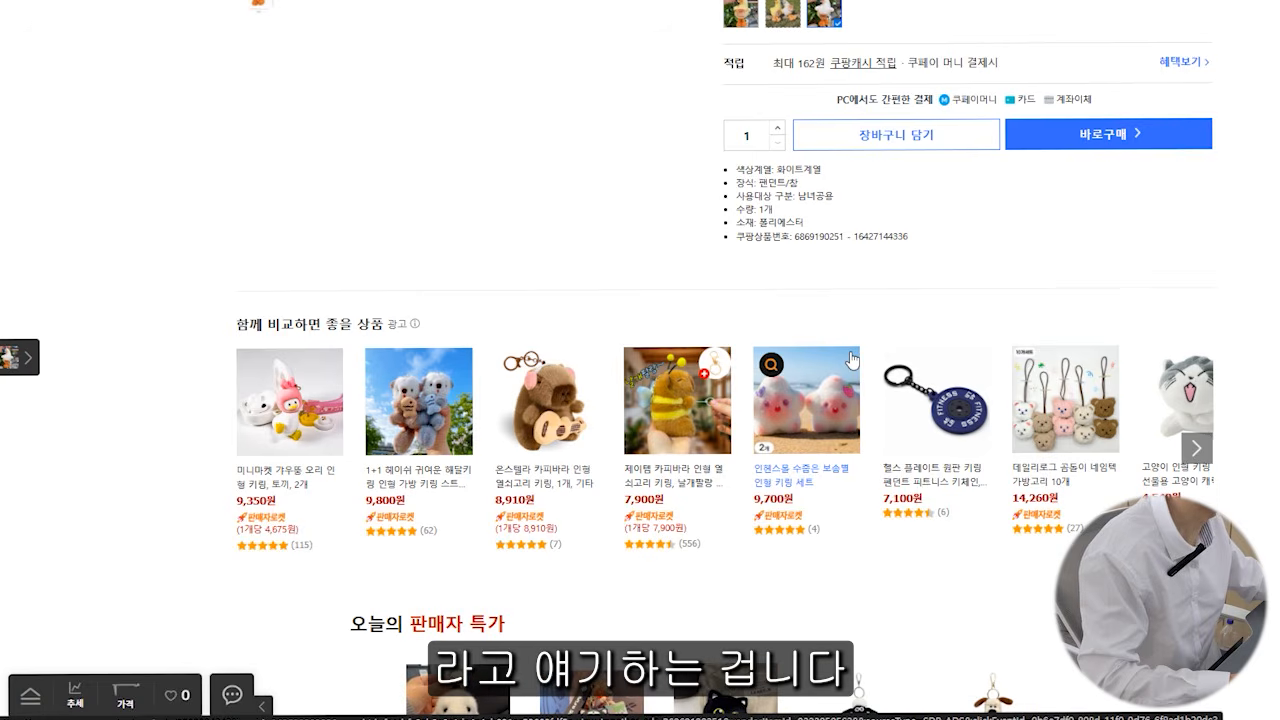
click(890, 2)
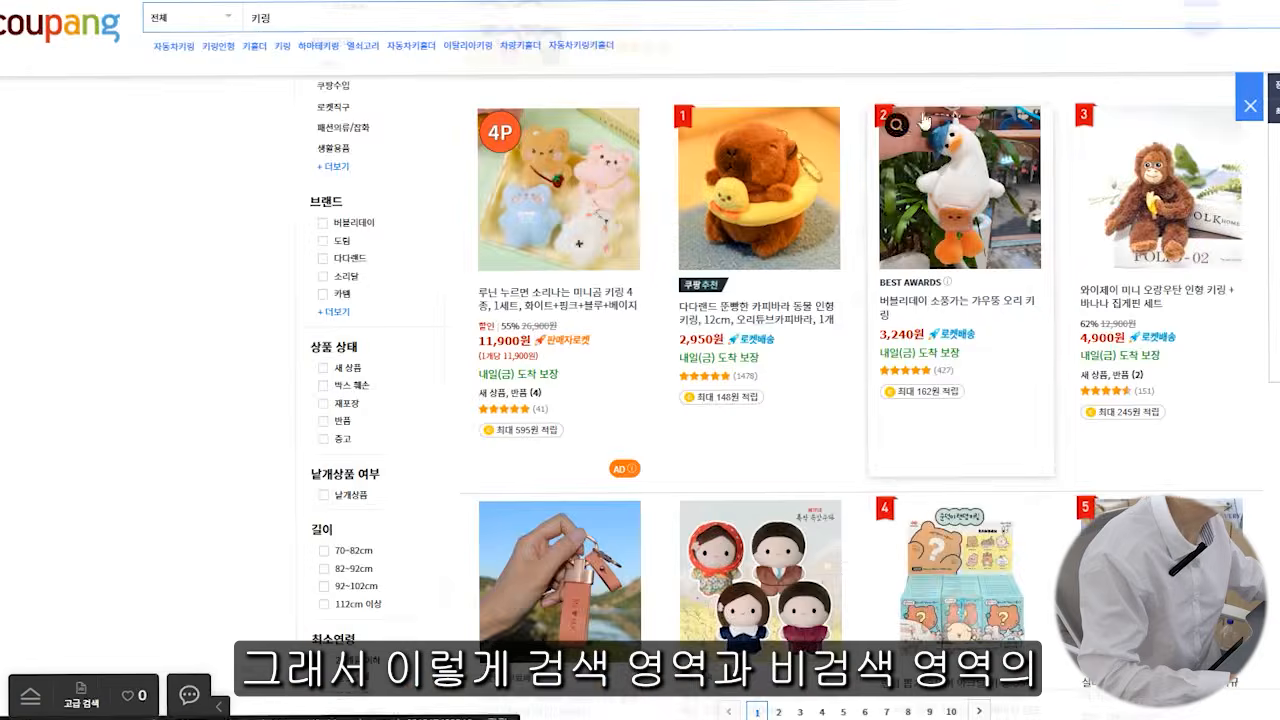
Switch to the Coupang ad center, open the 매출 성장 광고 보고서 and set its report period to 지난달 (2025년 8월).
click(935, 2)
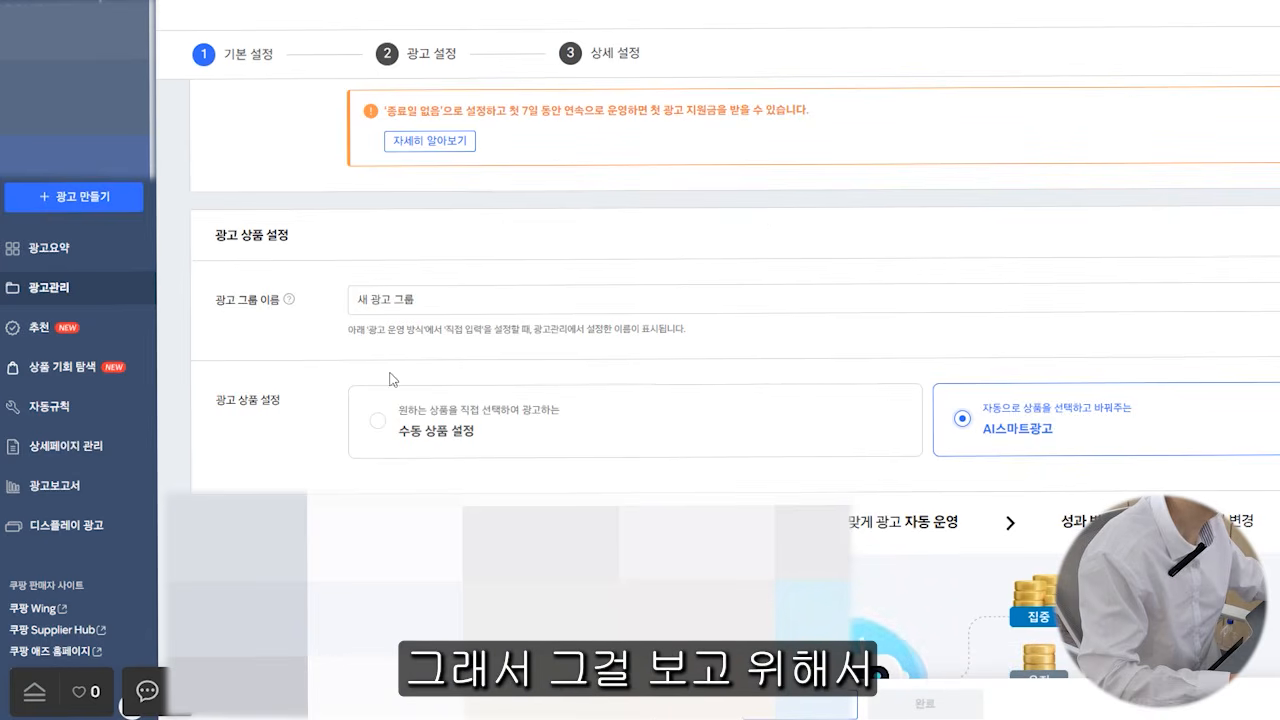
click(79, 494)
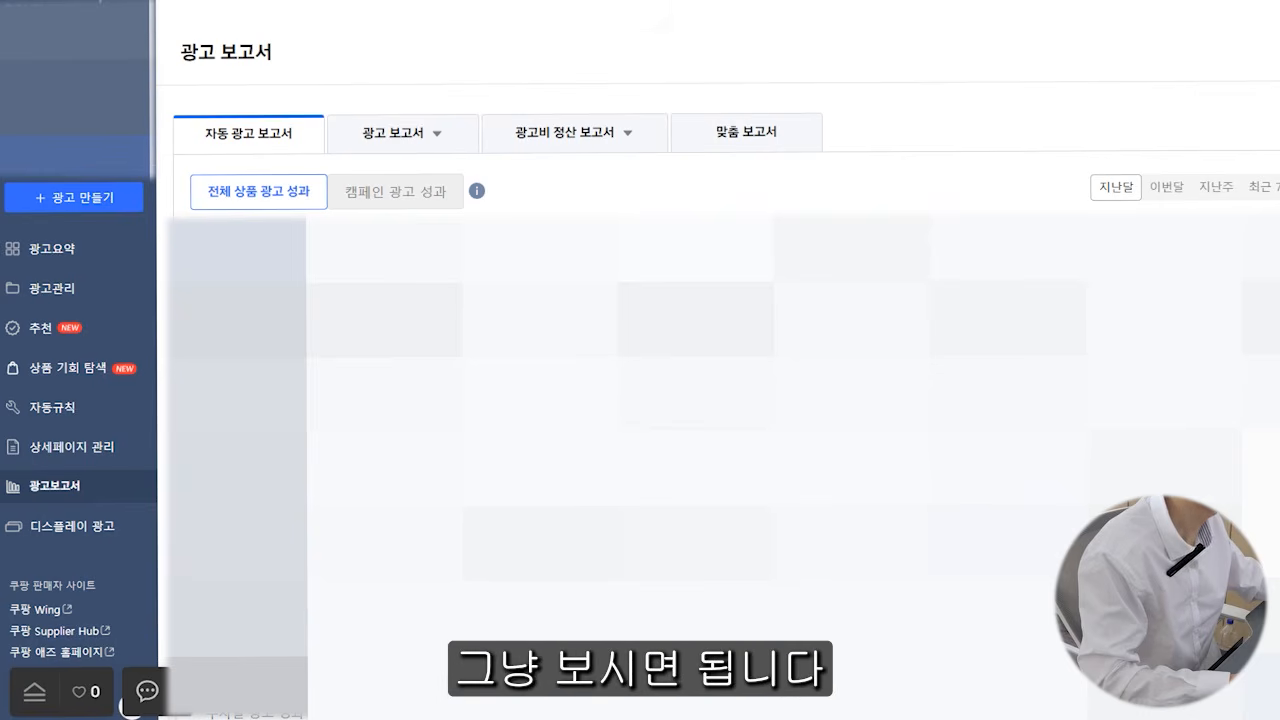
click(432, 134)
click(408, 170)
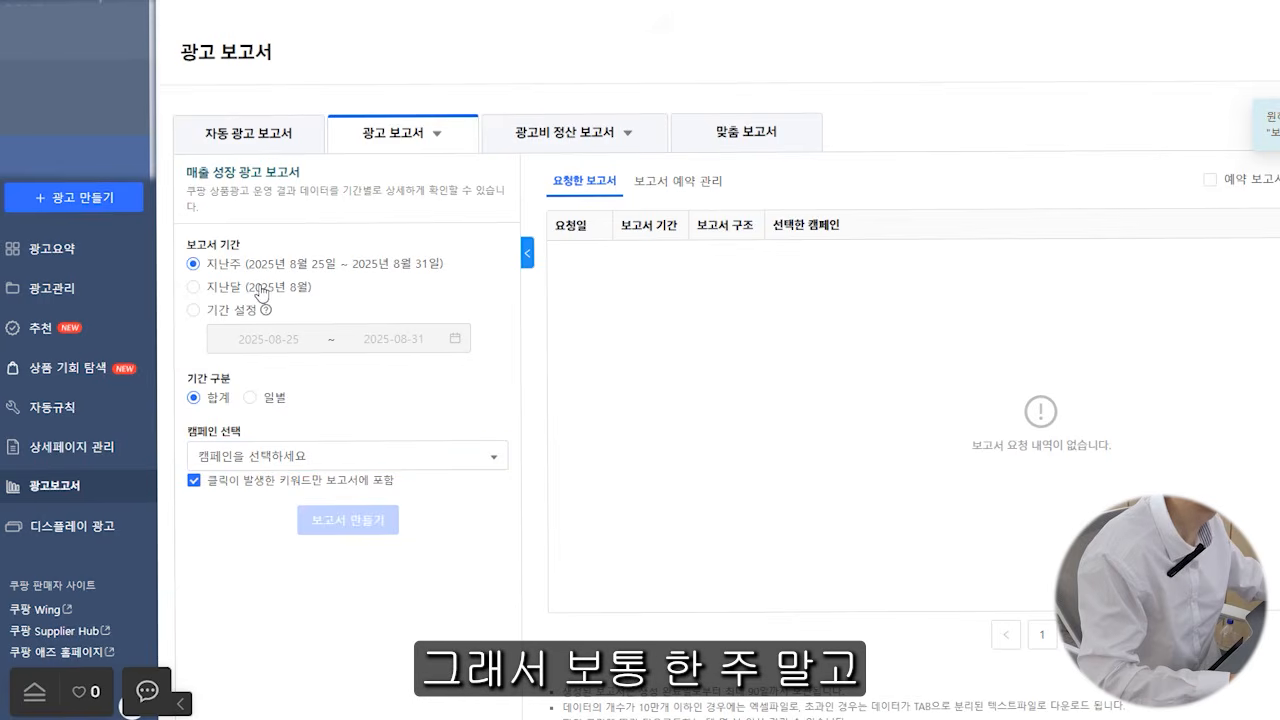
click(310, 287)
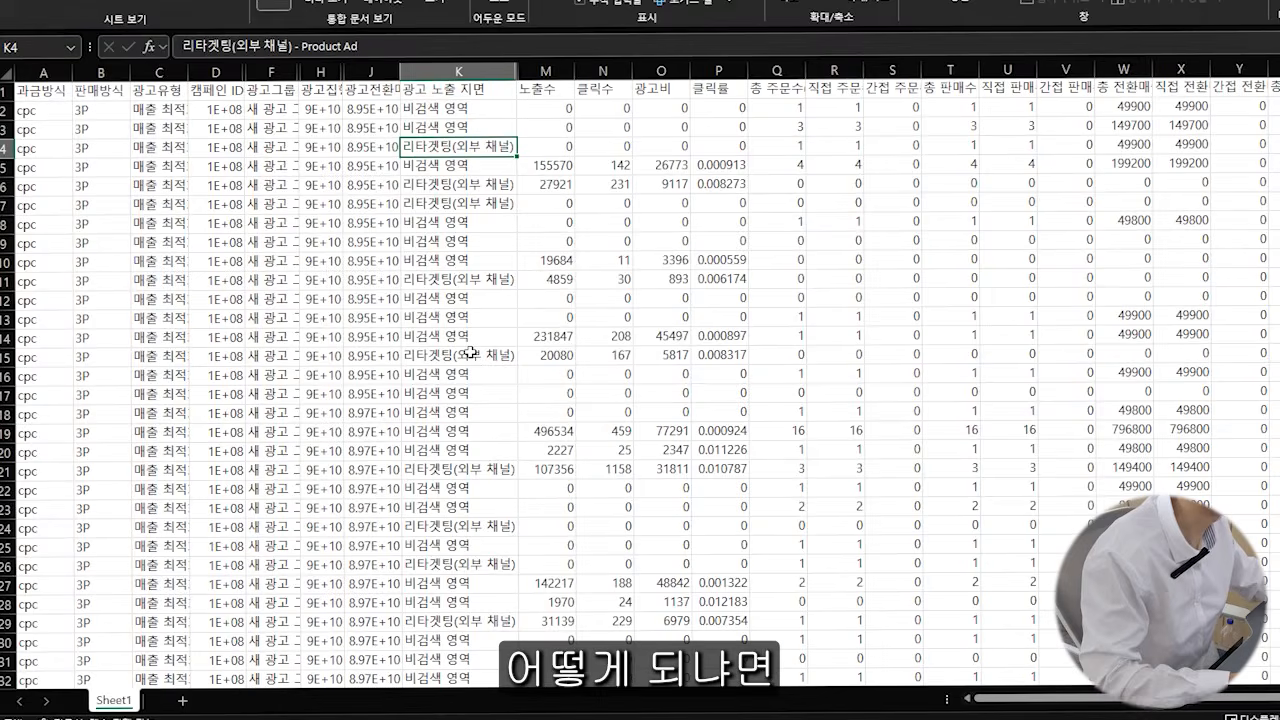
Switch to the ad report in Excel and examine the placement types listed in the 광고 노출 지면 column.
key(Up)
click(450, 147)
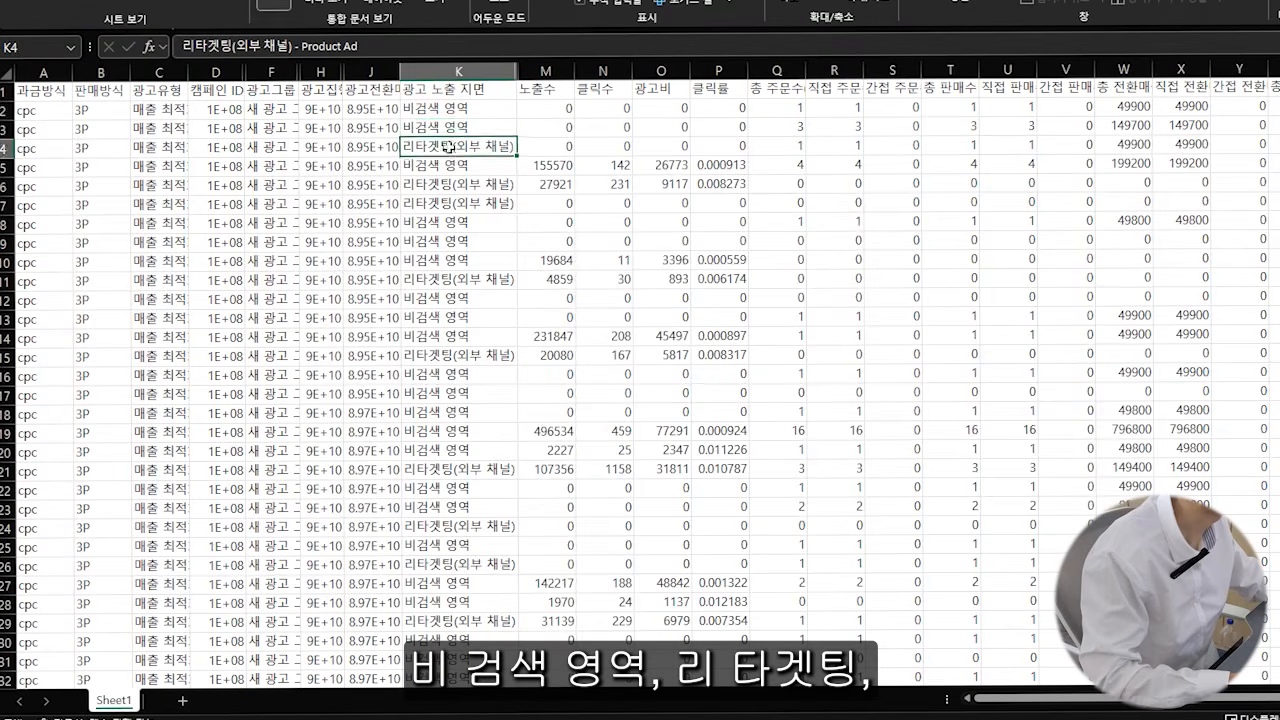
scroll(445, 300, down, 11)
click(450, 303)
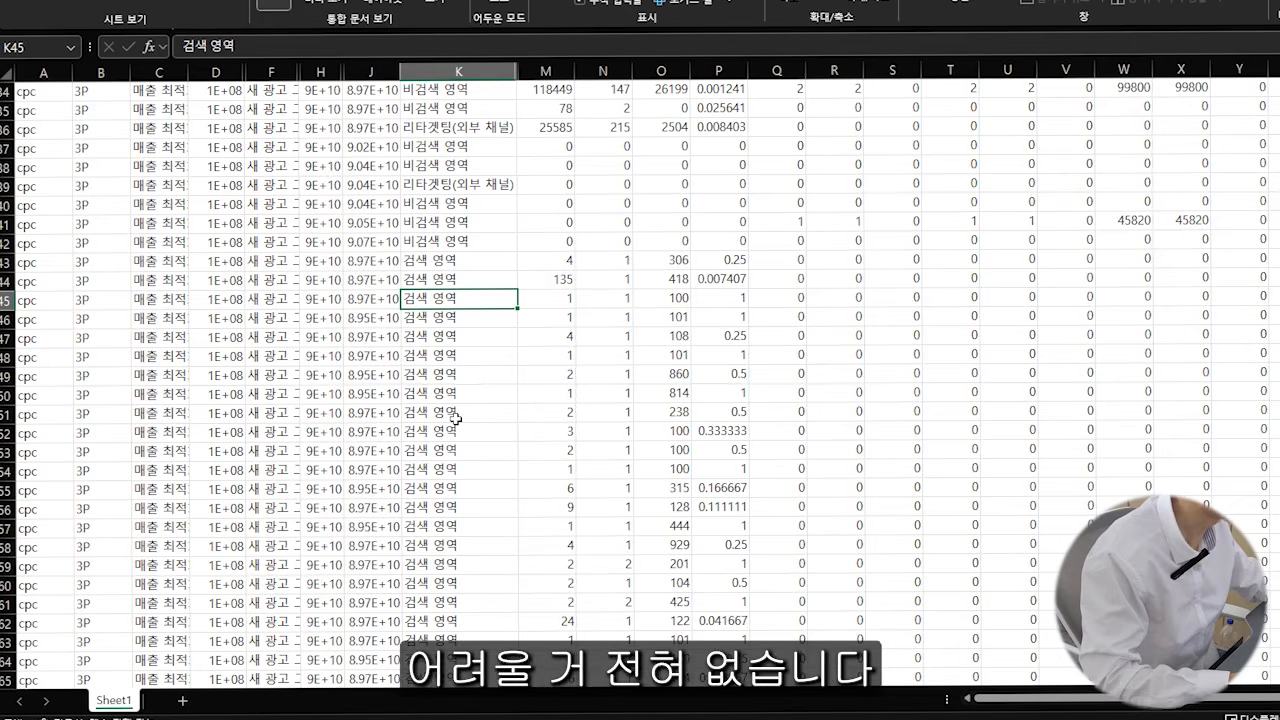
scroll(455, 418, up, 11)
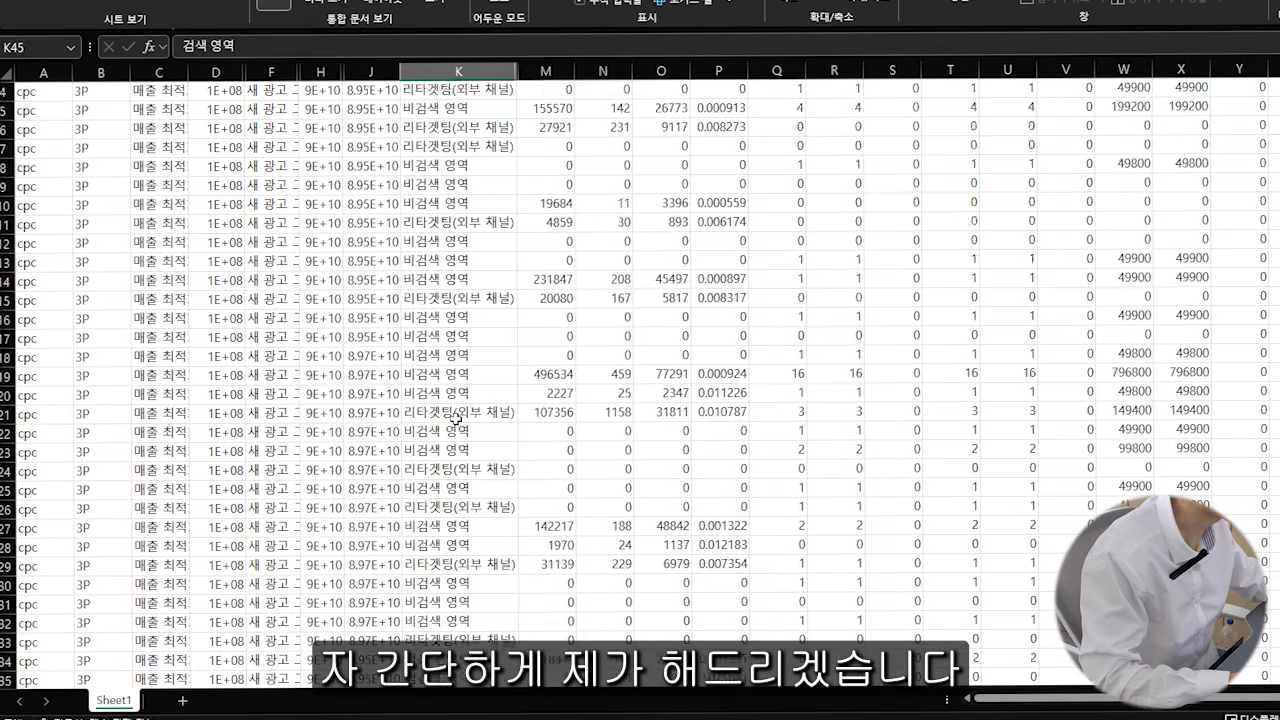
Create a pivot table on a new worksheet from the entire report data range Sheet1!$A$1:$AQ$786.
click(457, 355)
key(ctrl+a)
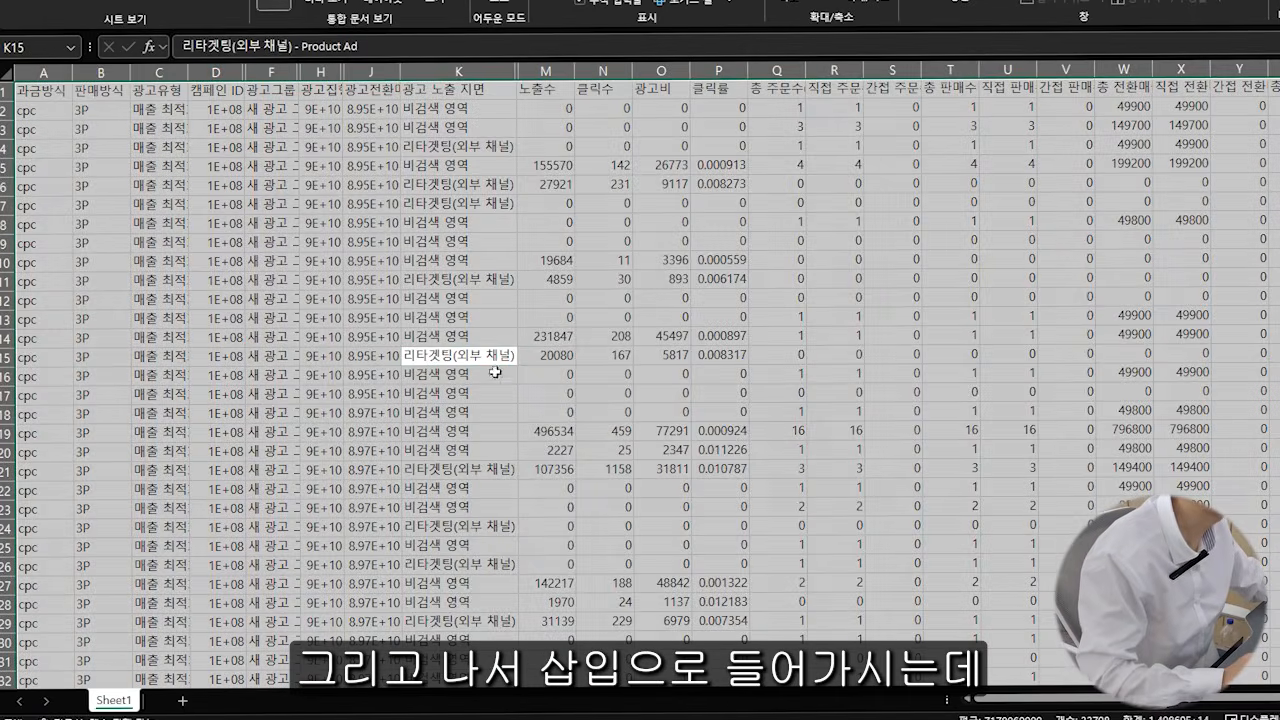
click(86, 4)
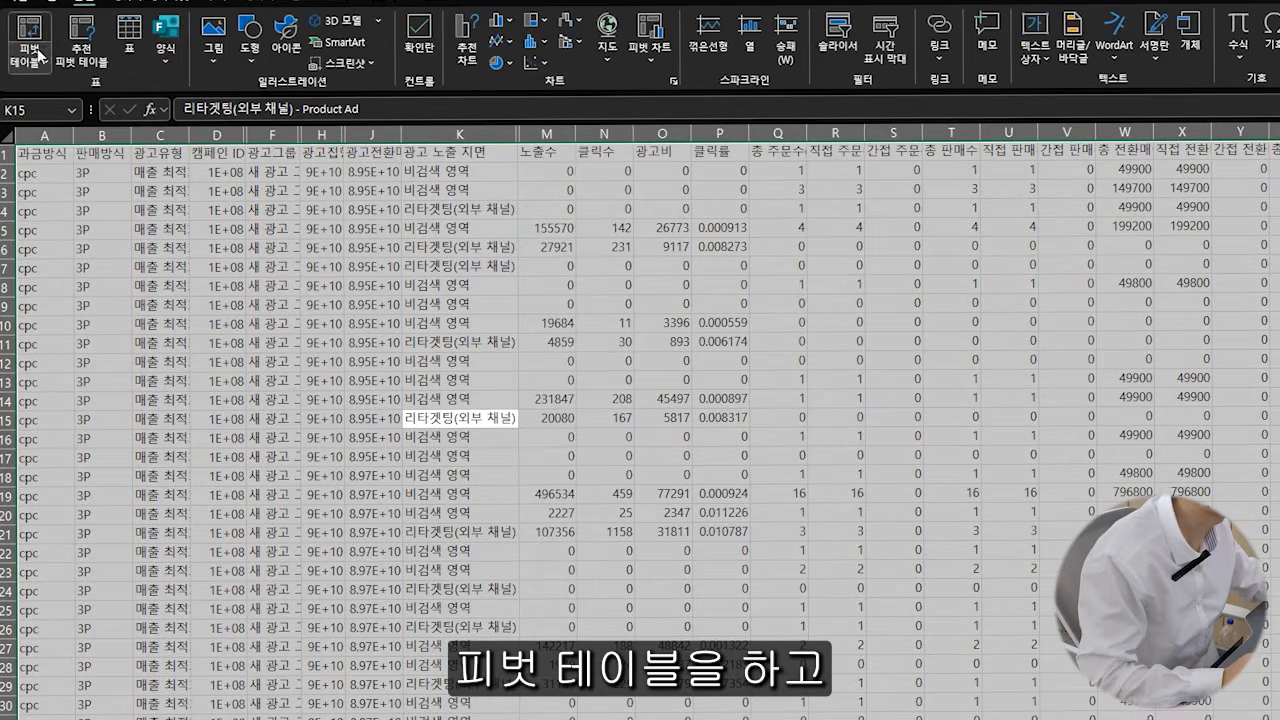
click(31, 57)
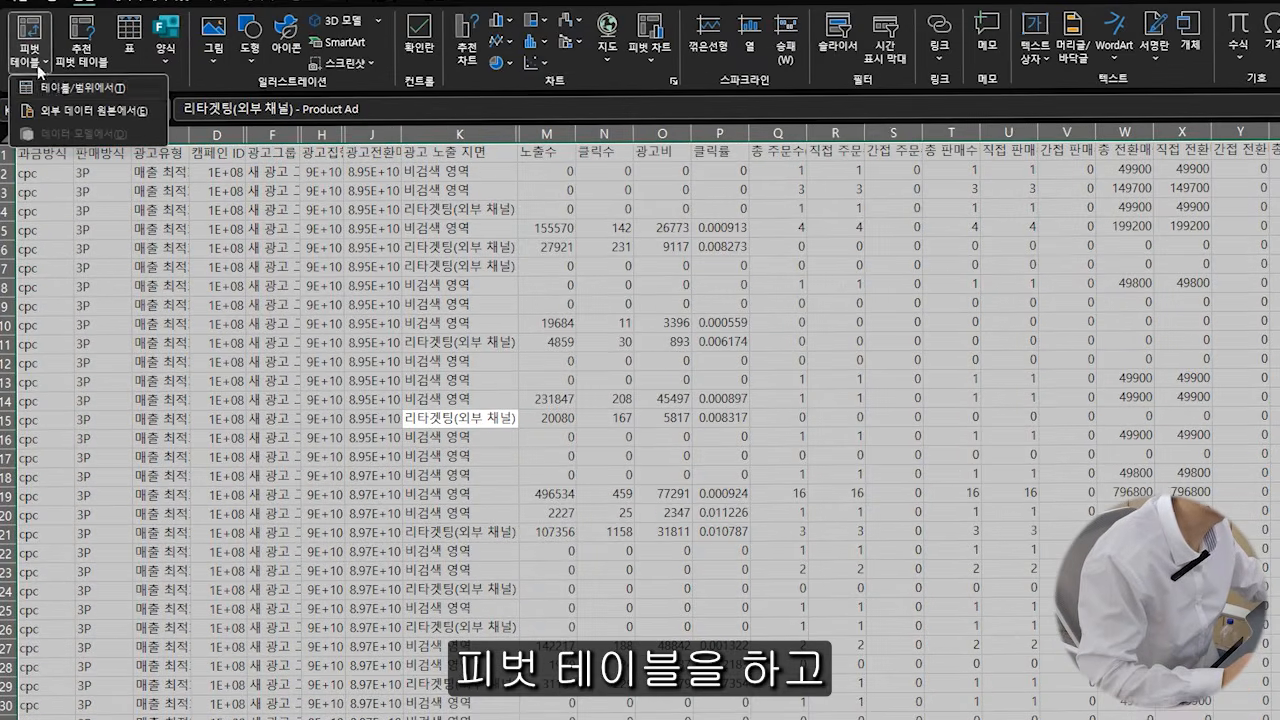
click(57, 88)
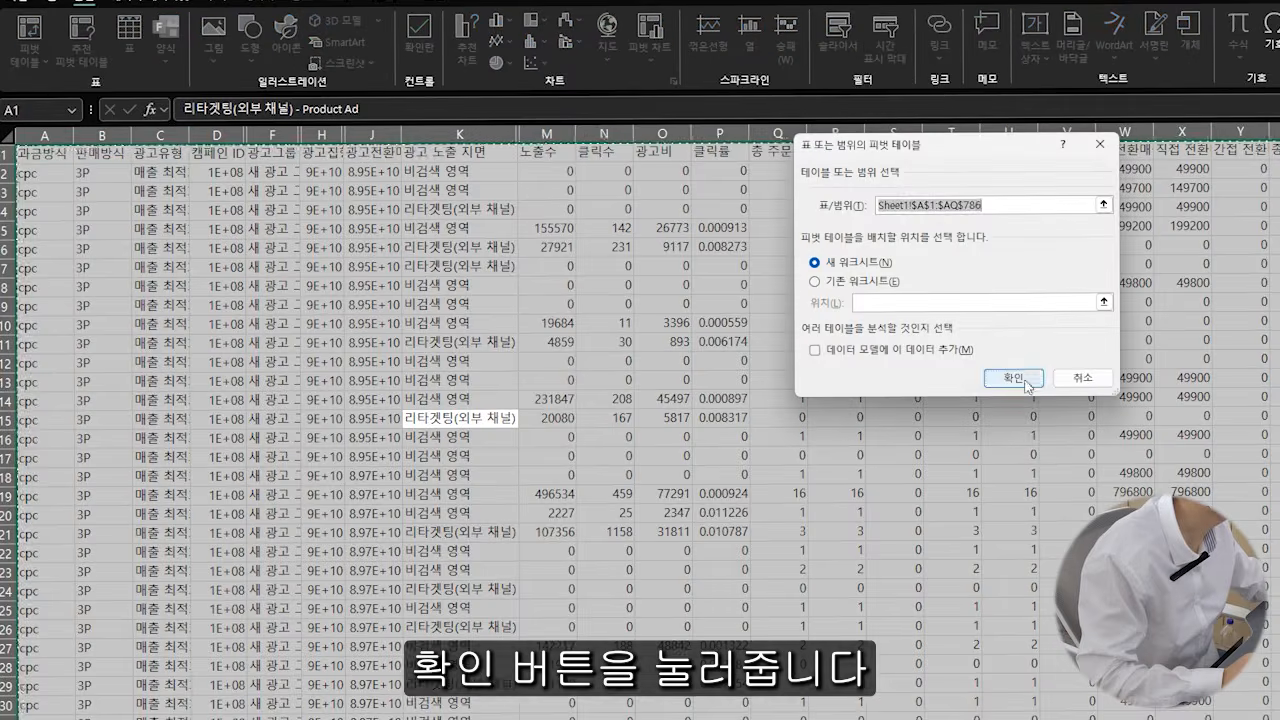
click(1010, 378)
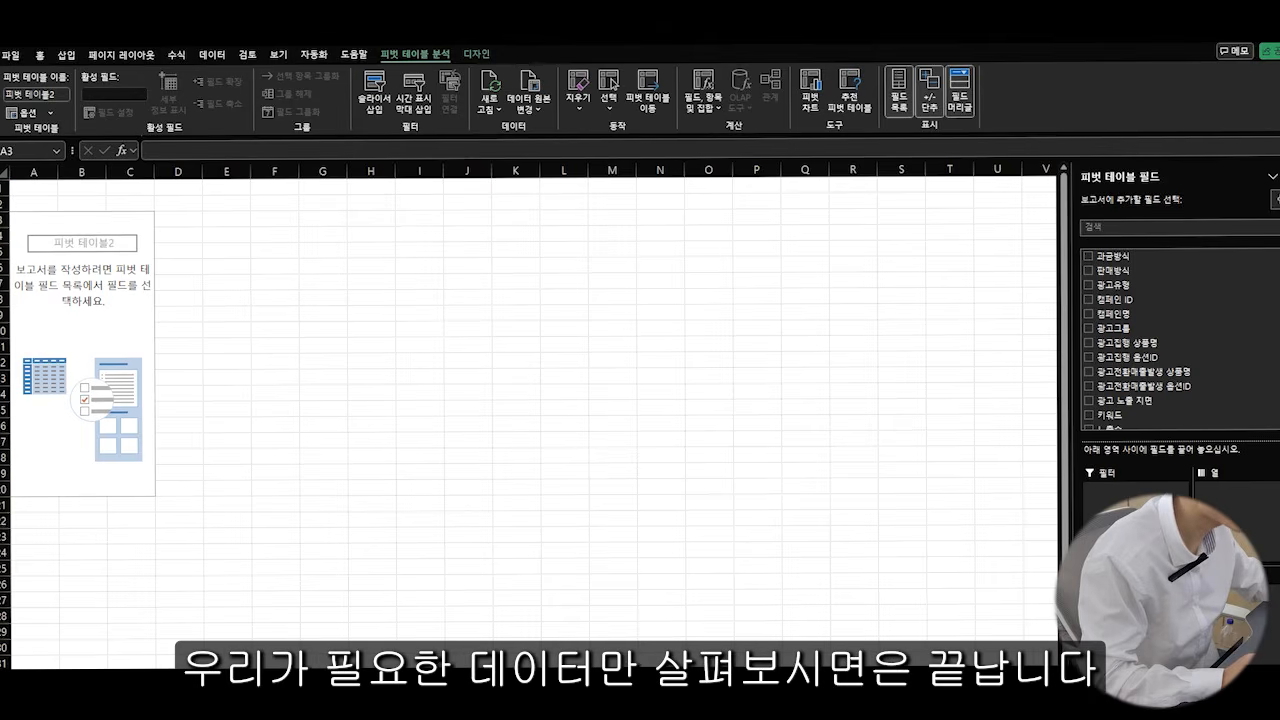
Add 키워드, 노출수, 클릭수, 광고비, 총 주문수(14일) and 총 전환매출액(14일) to the pivot table.
scroll(1170, 358, down, 2)
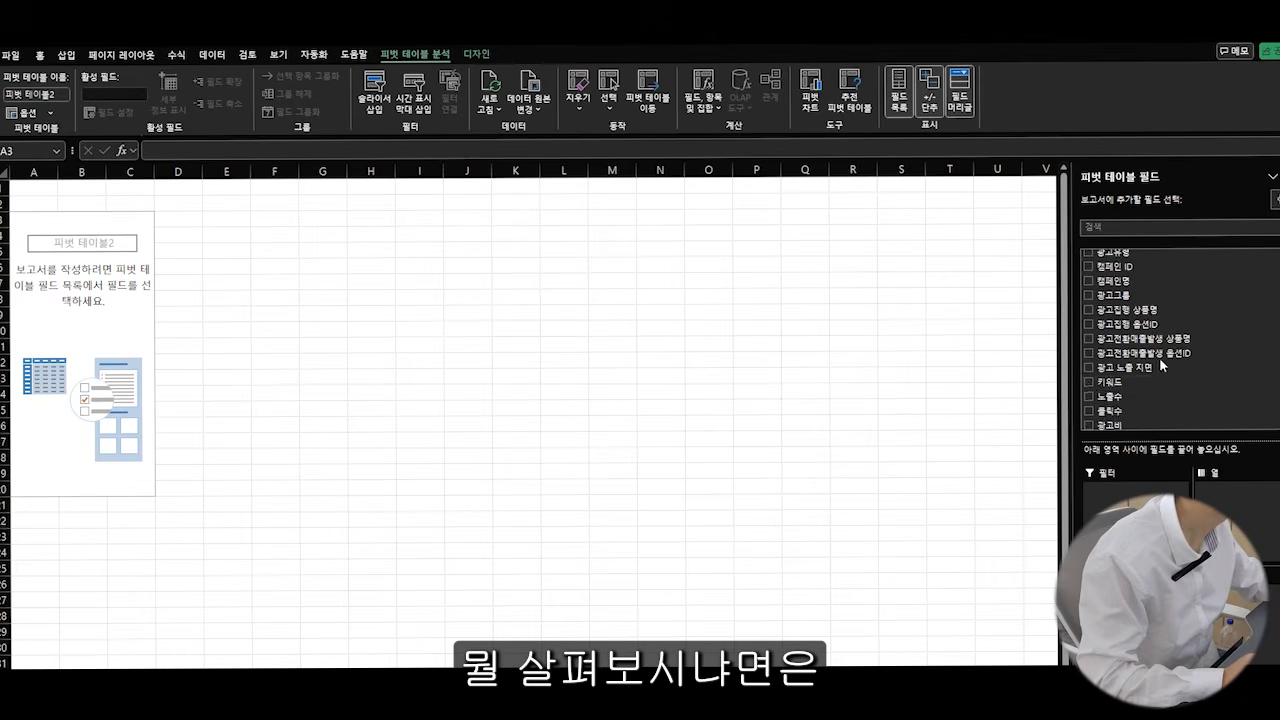
click(1088, 348)
click(1089, 363)
click(1089, 377)
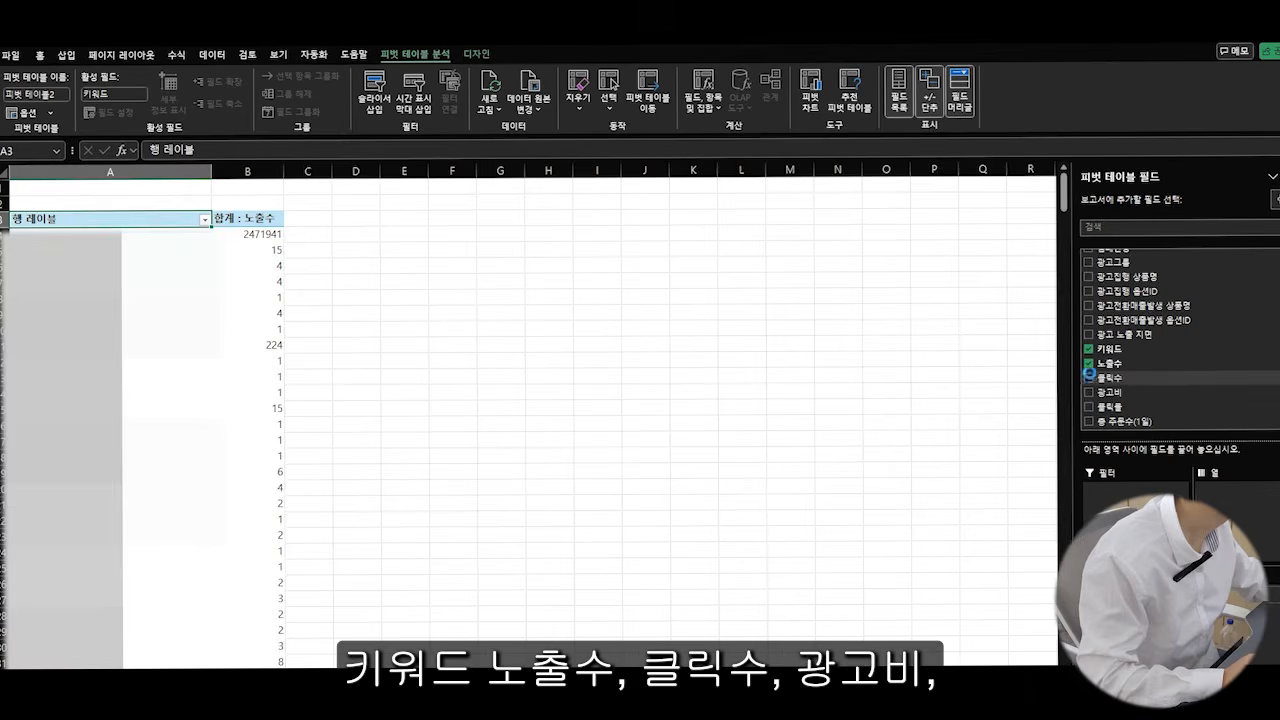
click(1089, 392)
scroll(1094, 330, down, 3)
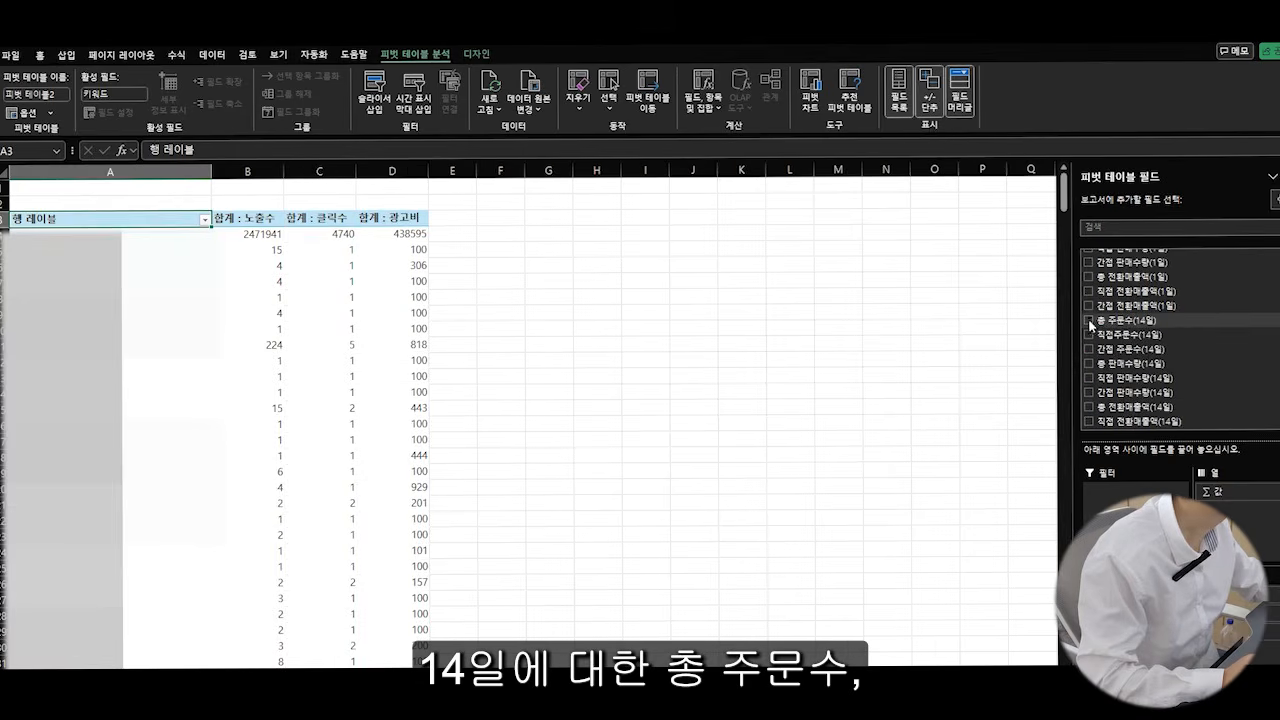
click(1088, 320)
click(1089, 407)
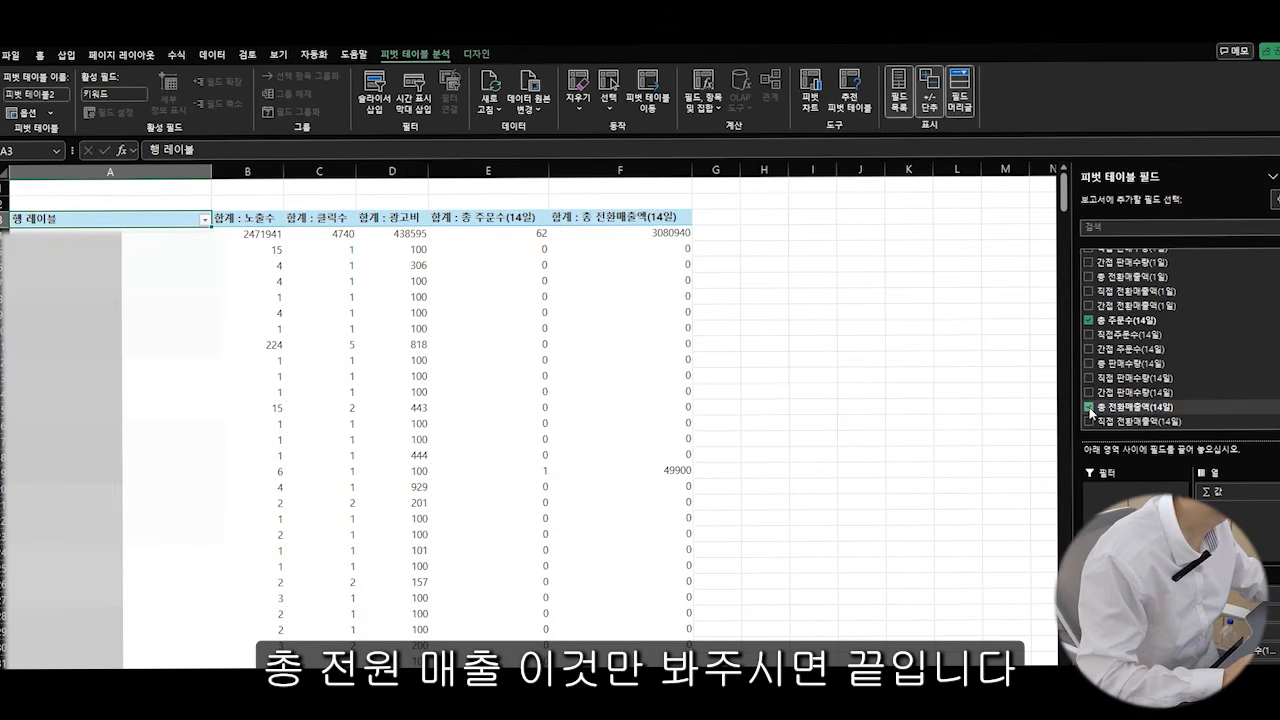
Copy the whole pivot table into a new sheet as values only, starting at A1, and fit the column widths to their contents.
click(332, 392)
key(ctrl+a)
key(ctrl+c)
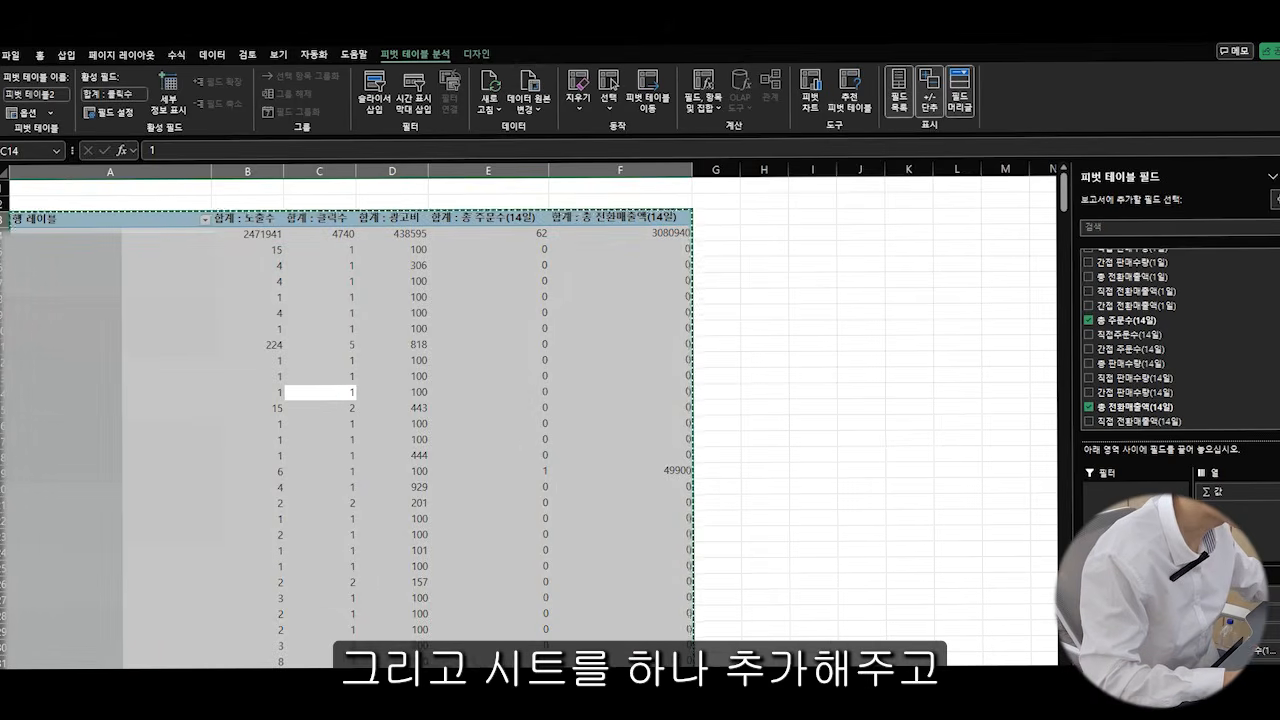
key(shift+F11)
right_click(49, 188)
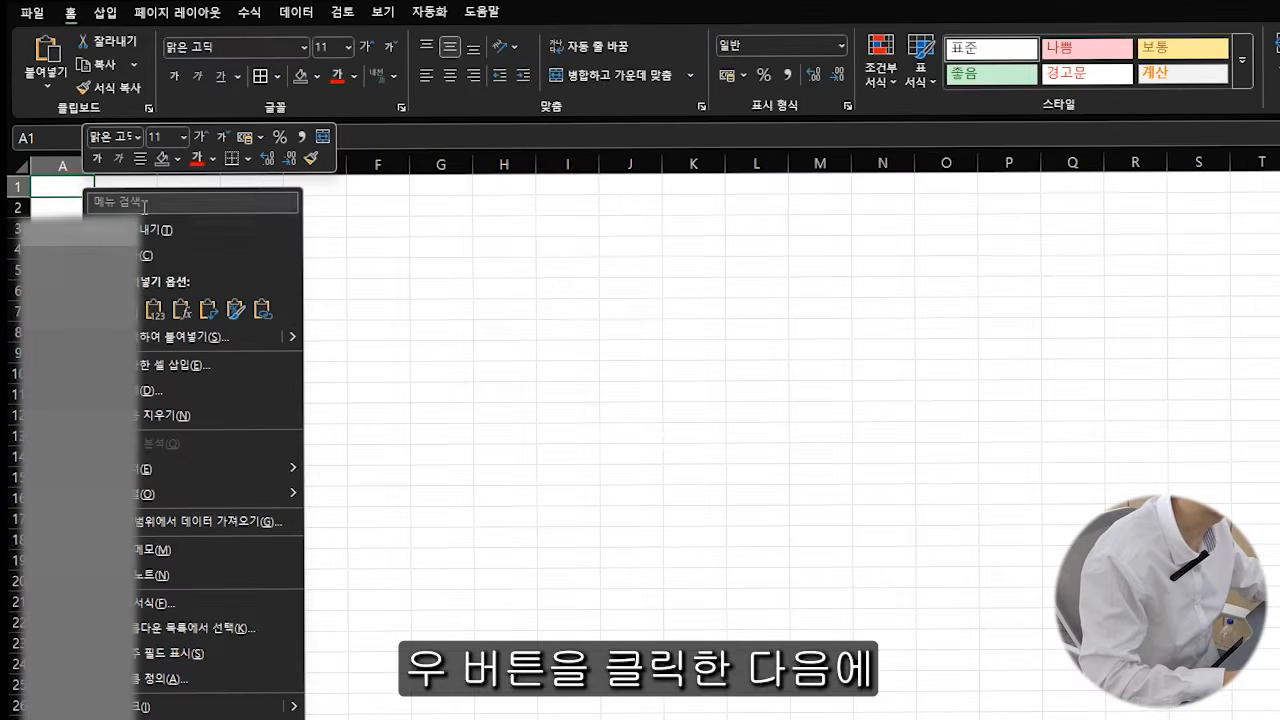
click(155, 313)
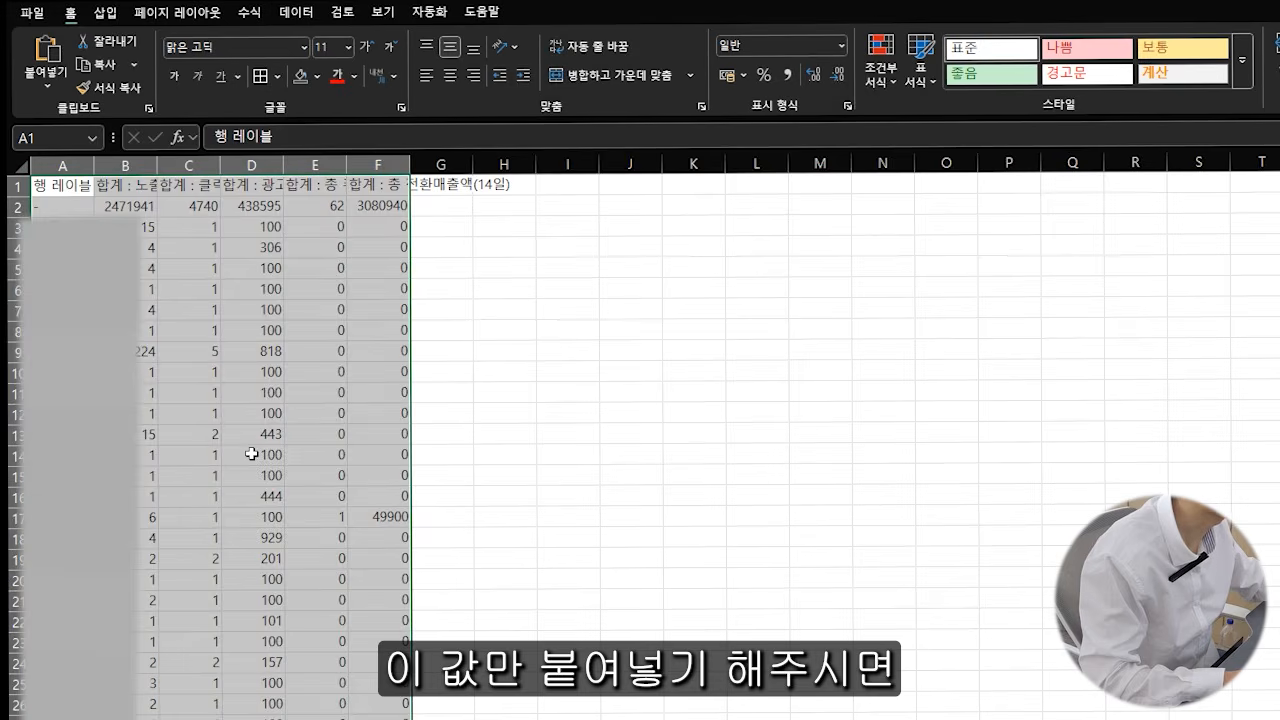
click(445, 290)
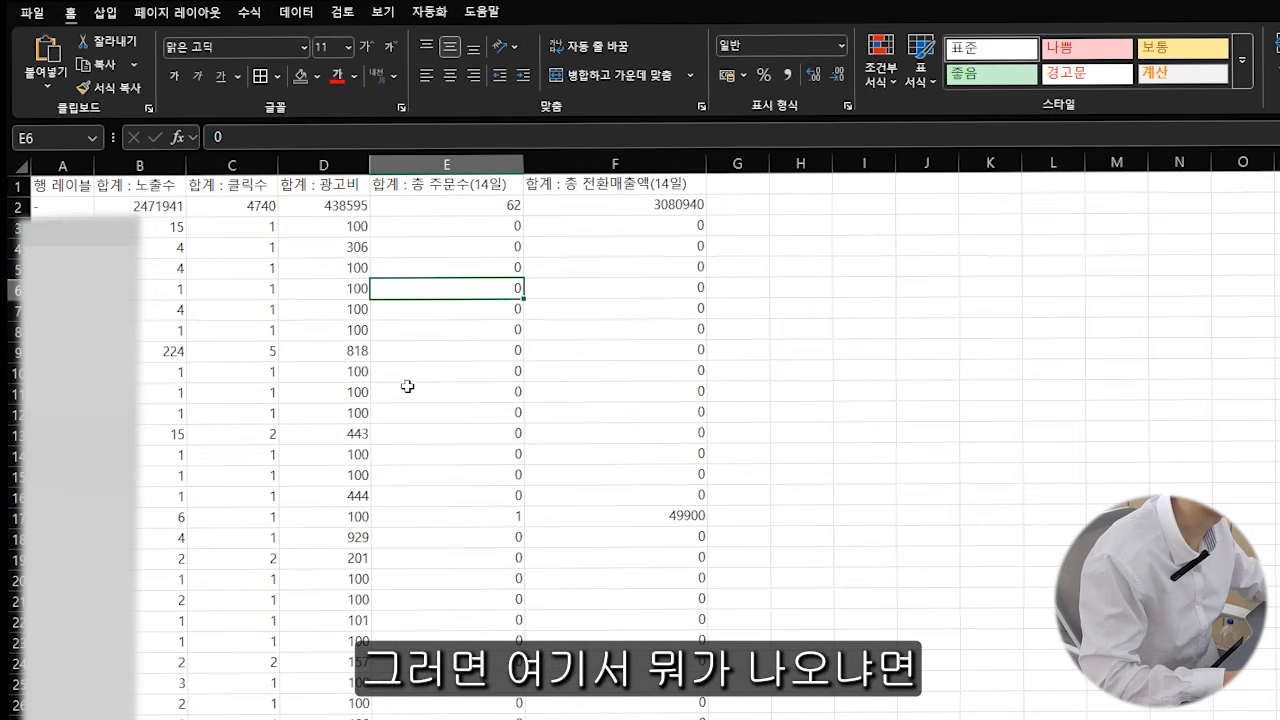
Replace the dash label in A2 with 비검색영역.
click(66, 209)
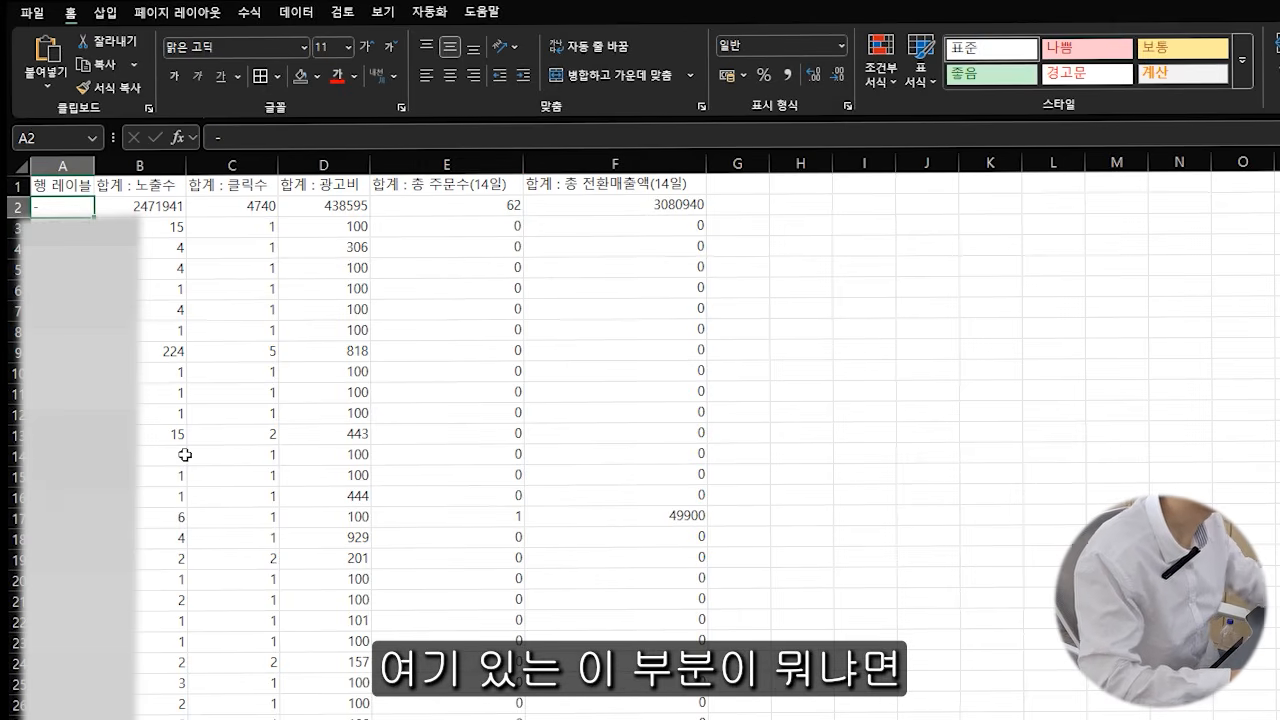
text(비검색영)
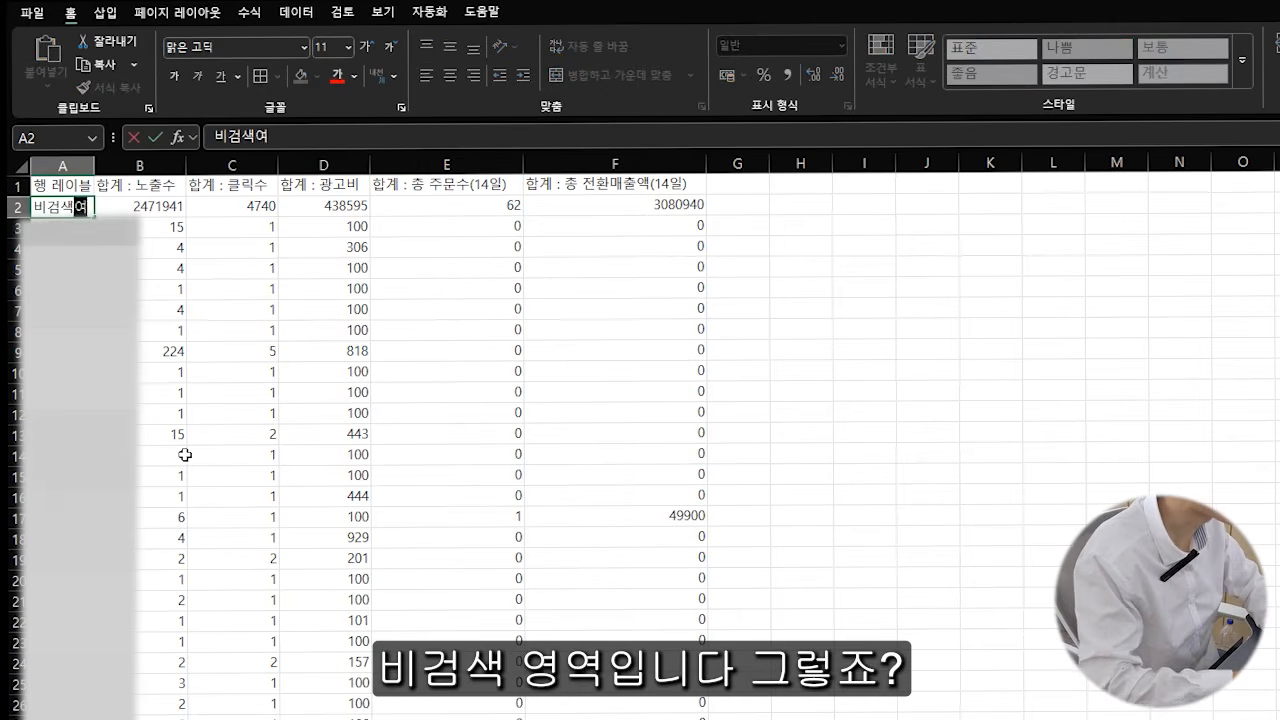
text(역)
key(Return)
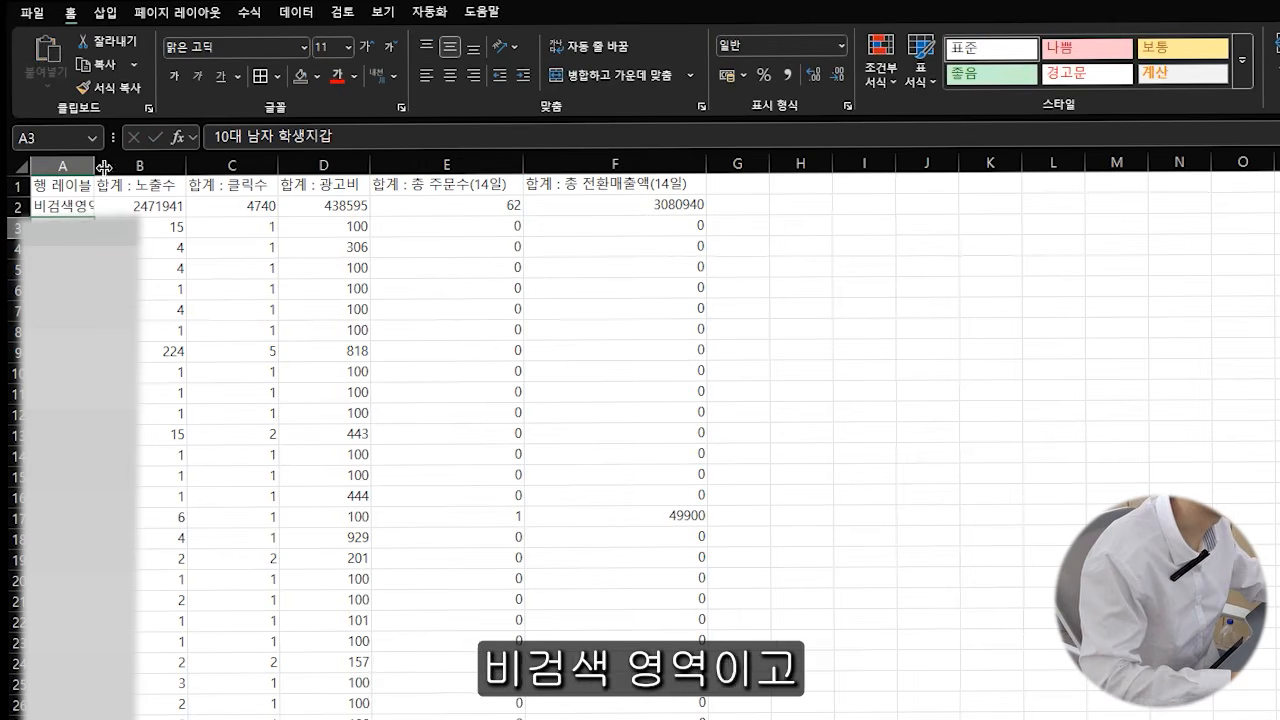
Add filters to the header row and sort the table by 총 전환매출액(14일) in descending order.
click(296, 12)
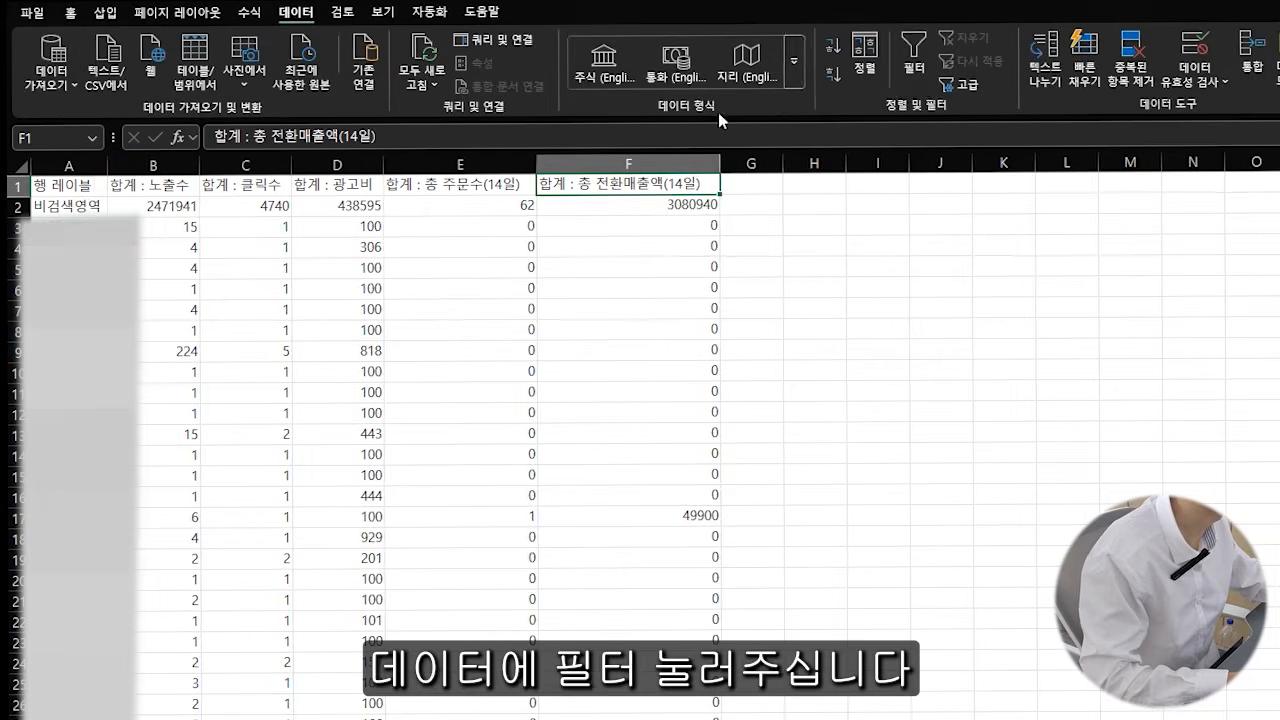
click(918, 84)
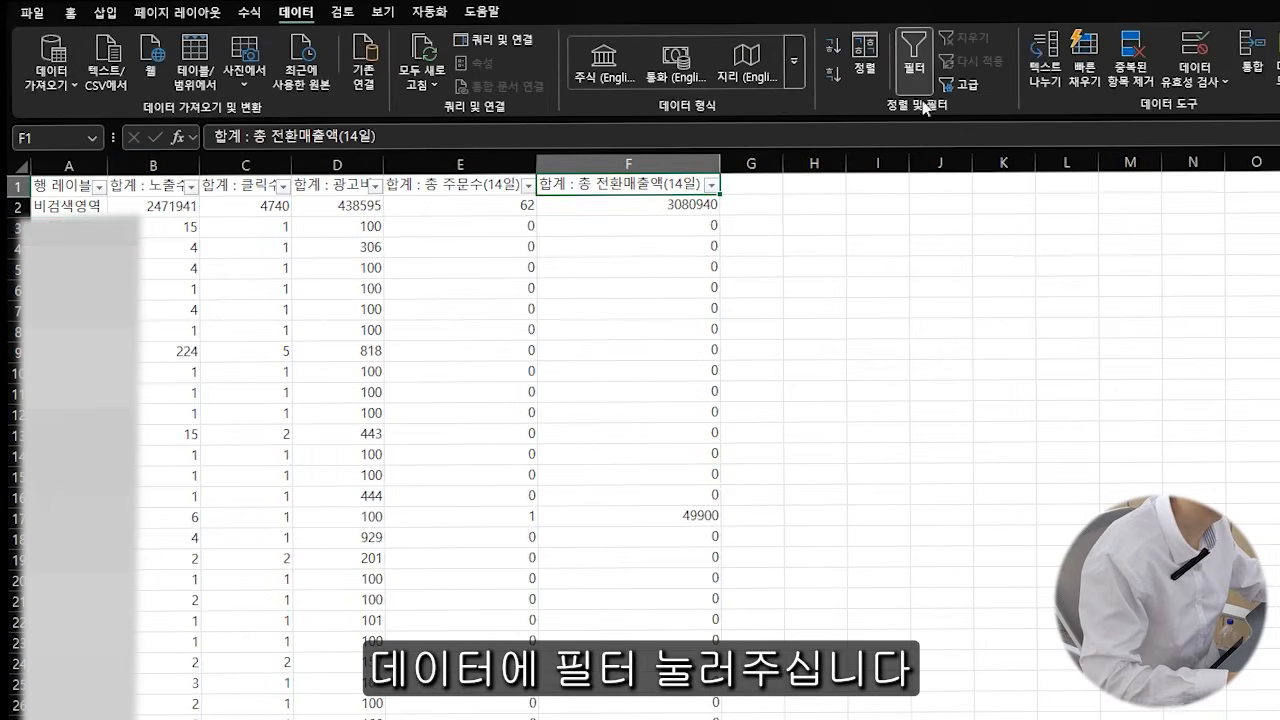
click(711, 185)
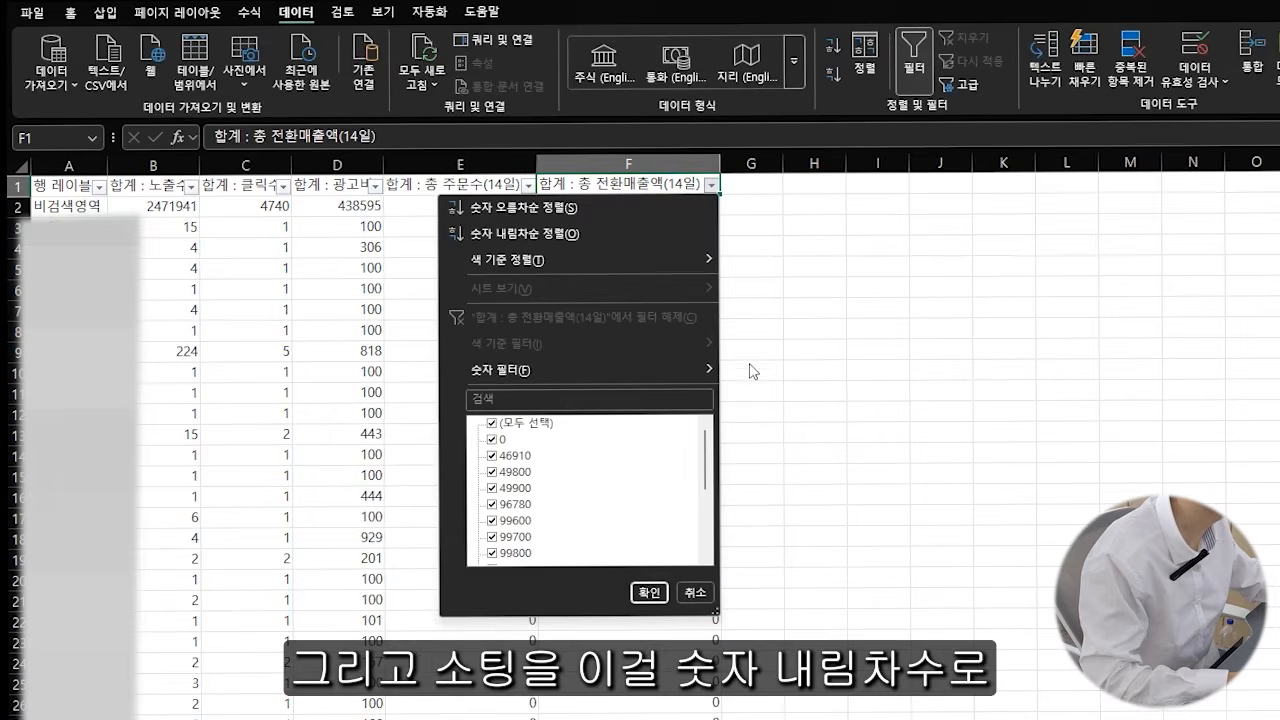
click(592, 244)
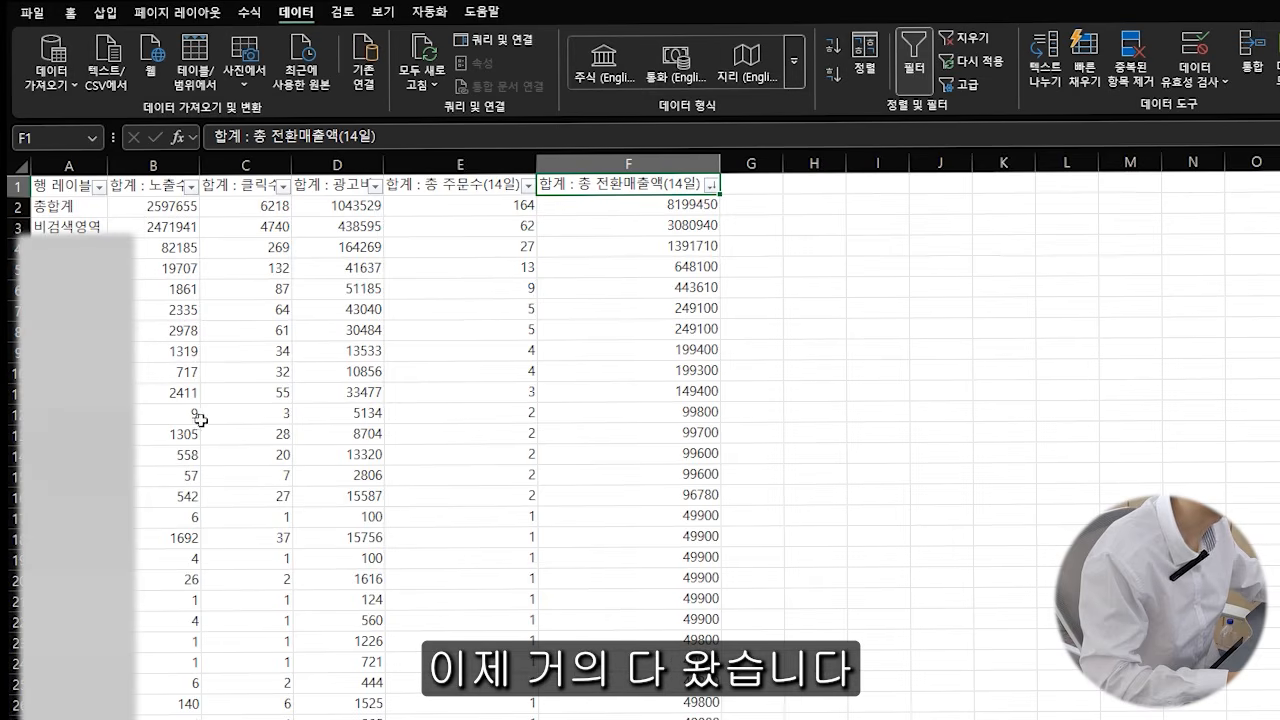
Insert an empty row below the 비검색영역 row and label it 검색영역 in A4.
click(64, 206)
click(64, 226)
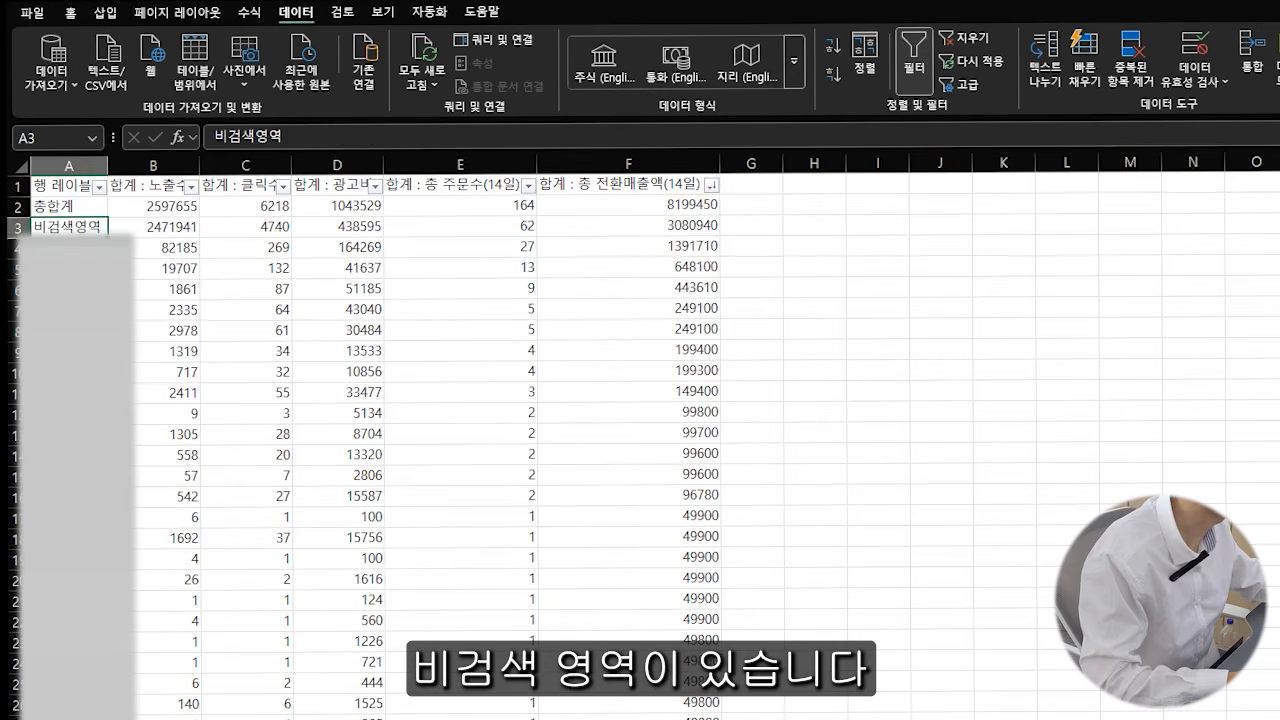
right_click(14, 248)
key(i)
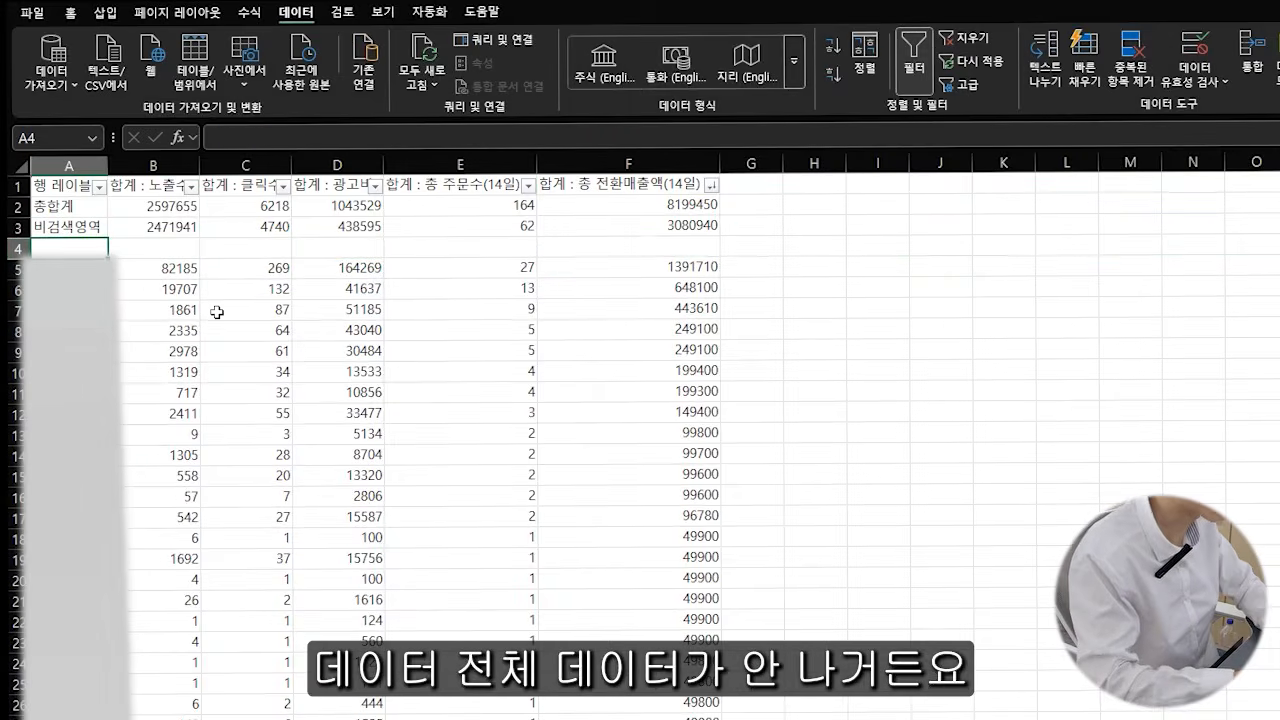
text(검색)
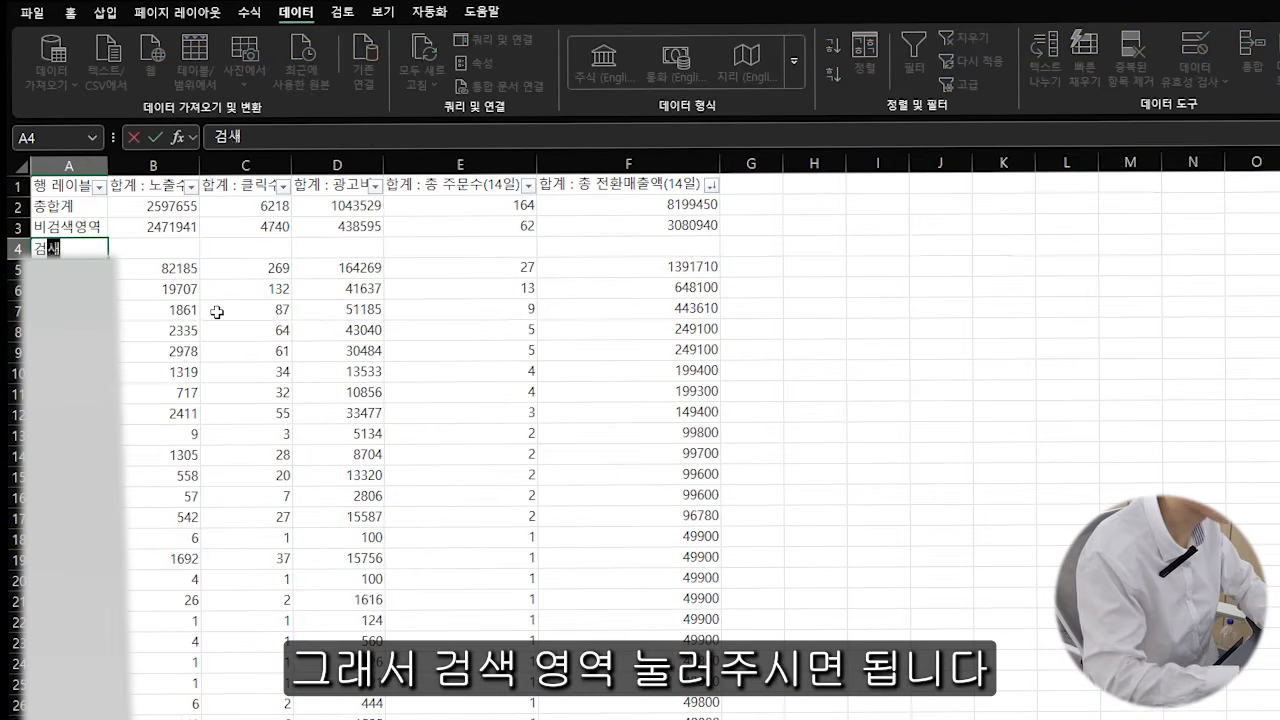
text(여ㅇ역)
key(Return)
key(Up)
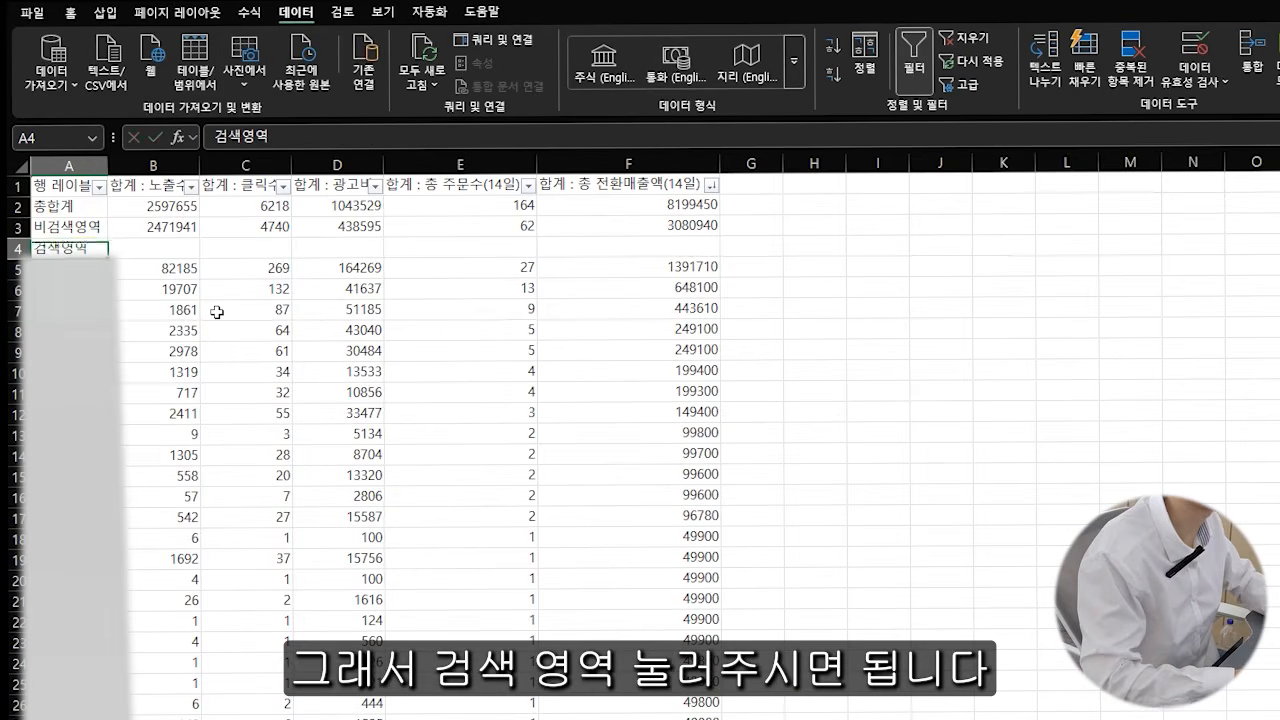
key(Right)
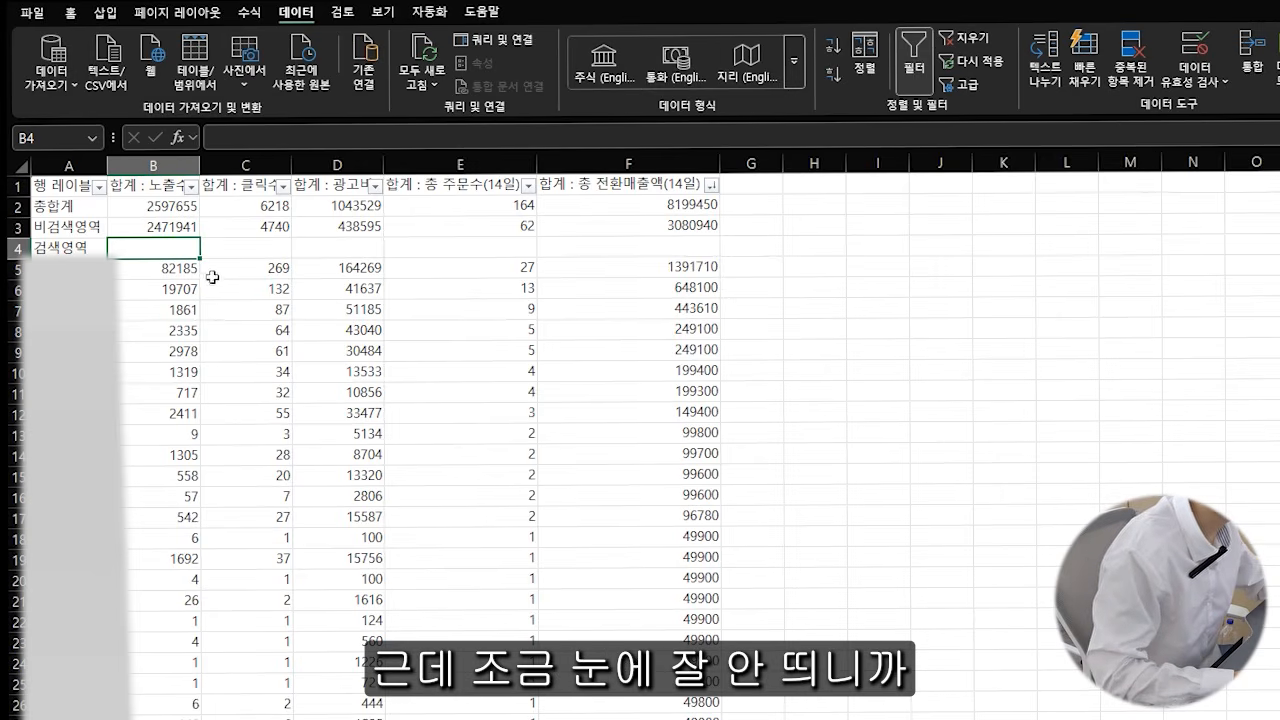
Add borders to the table and fill the 총합계 row orange, the 비검색영역 row blue and the 검색영역 row green.
click(243, 266)
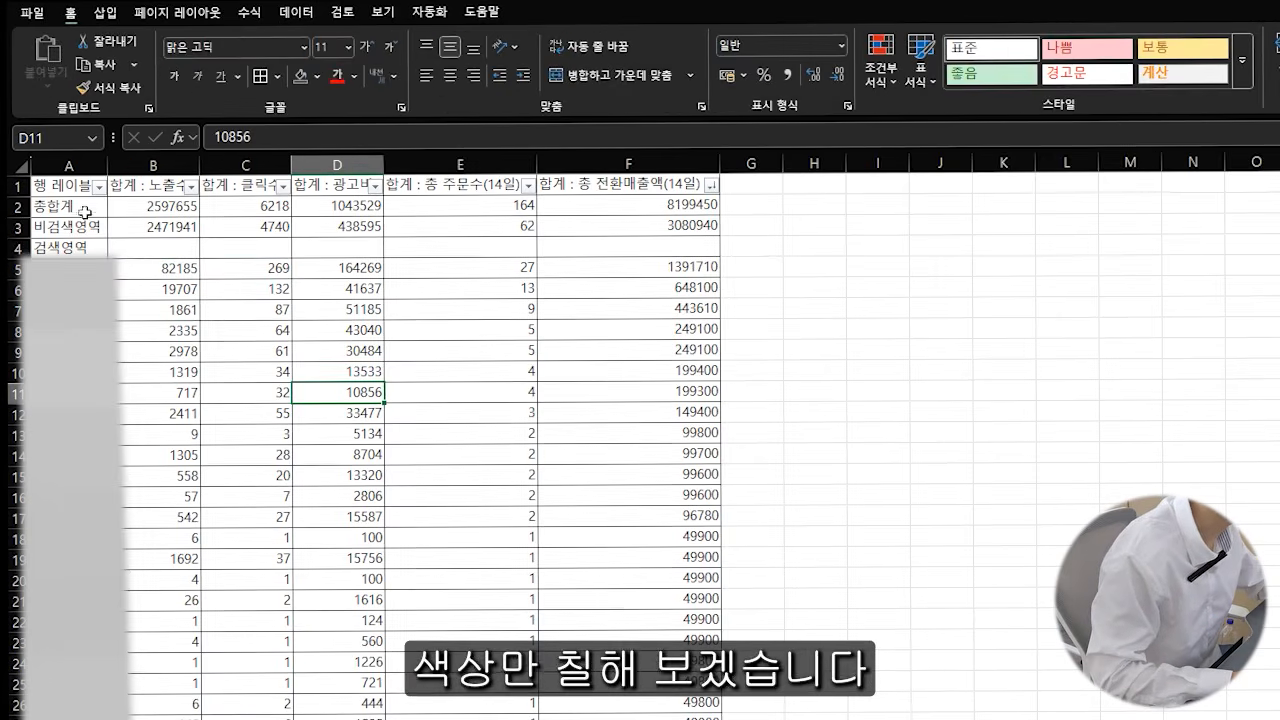
drag(82, 206, 623, 214)
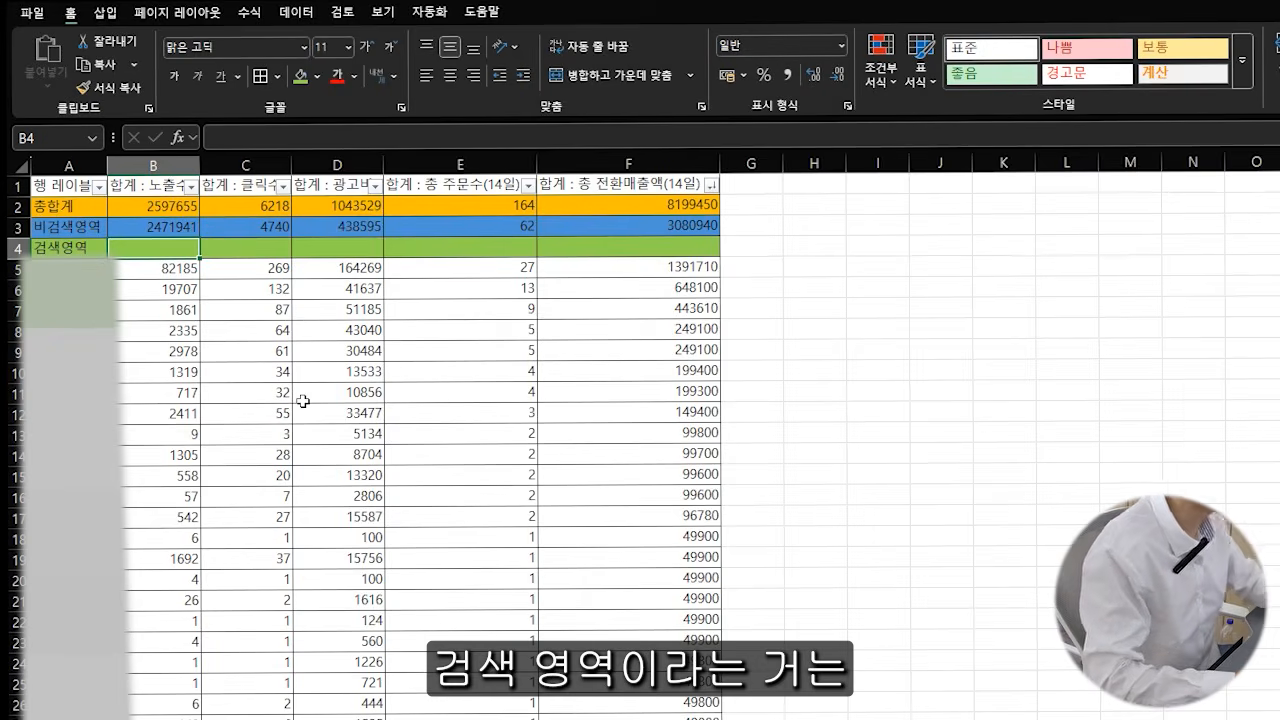
Calculate the 검색영역 impressions in B4 by subtracting the 비검색영역 value from the 총합계 value, =B2-B3.
text(=)
key(Up)
key(Up)
text(-)
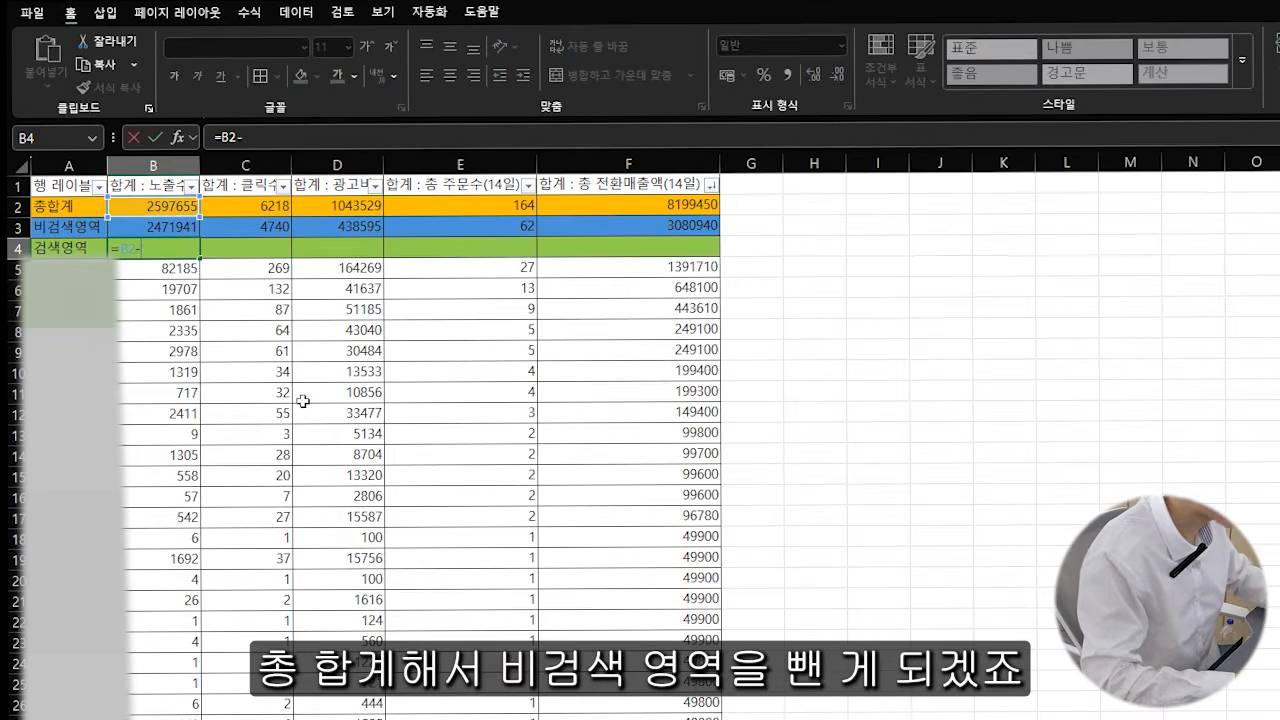
key(Up)
key(Up)
key(Return)
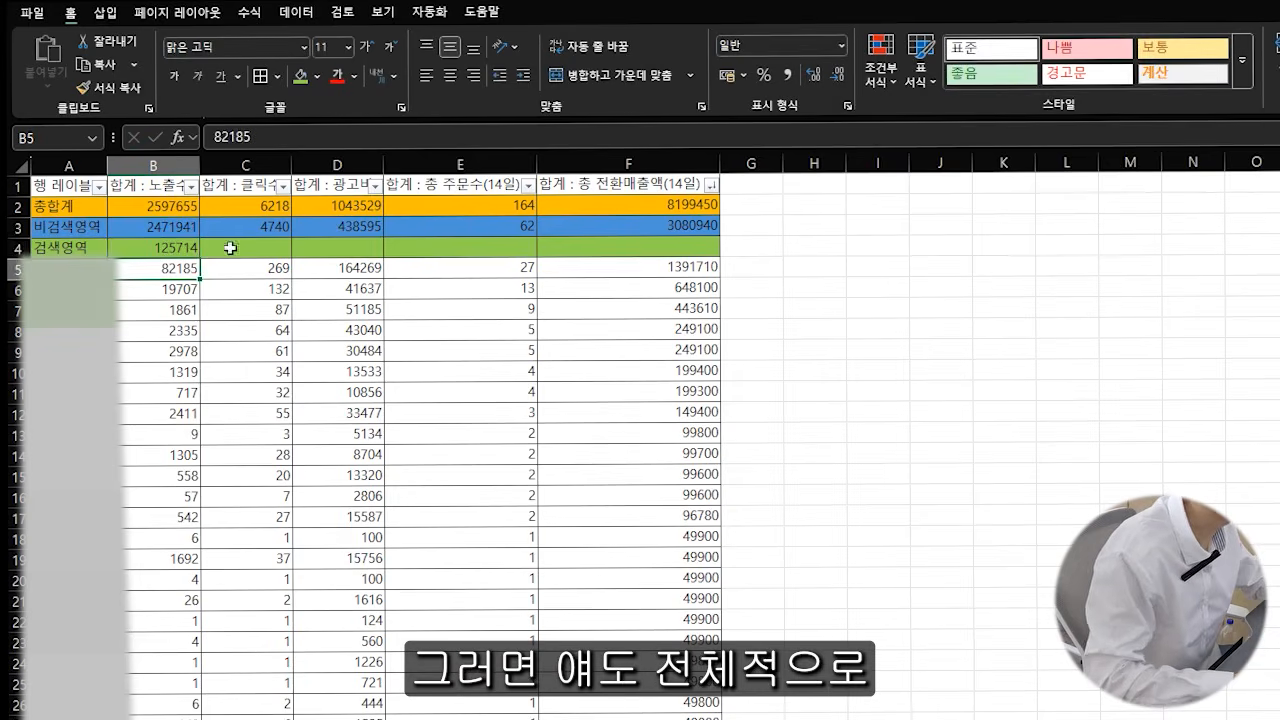
Copy the subtraction formula from B4 across the rest of the 검색영역 row, C4 to F4.
click(190, 248)
key(ctrl+c)
drag(238, 249, 608, 249)
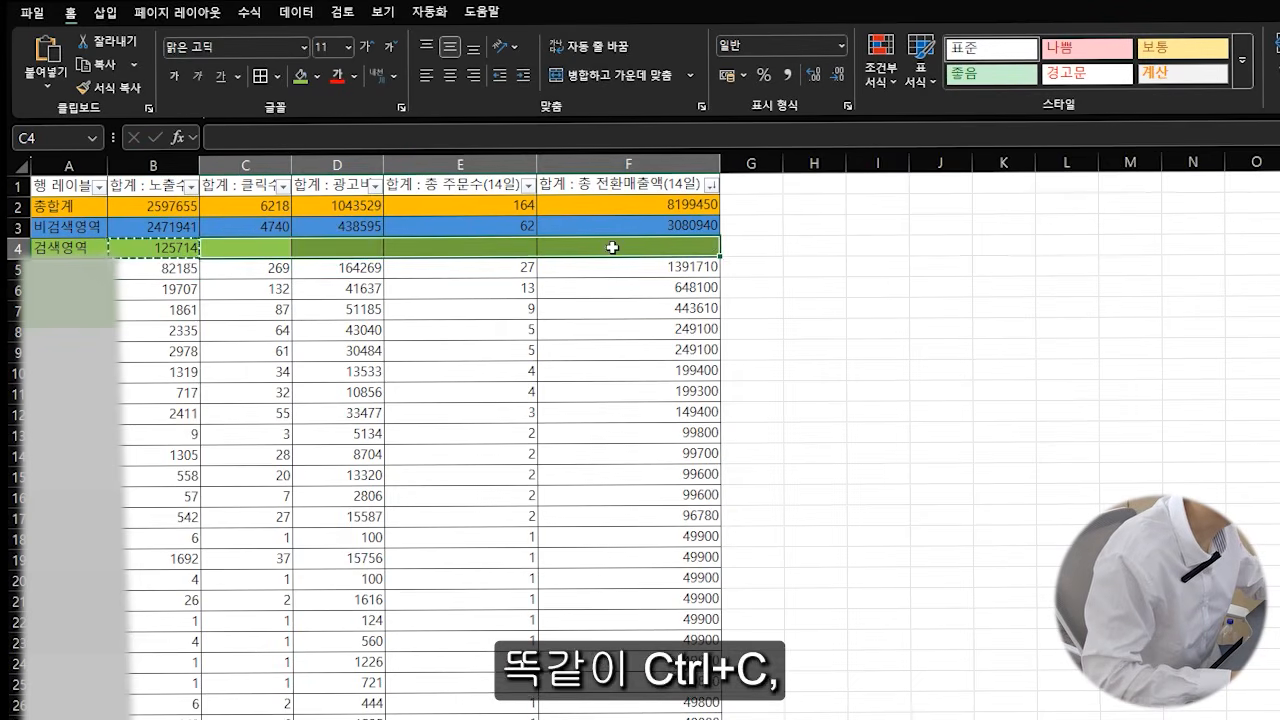
key(ctrl+v)
click(527, 365)
drag(58, 250, 630, 249)
click(558, 349)
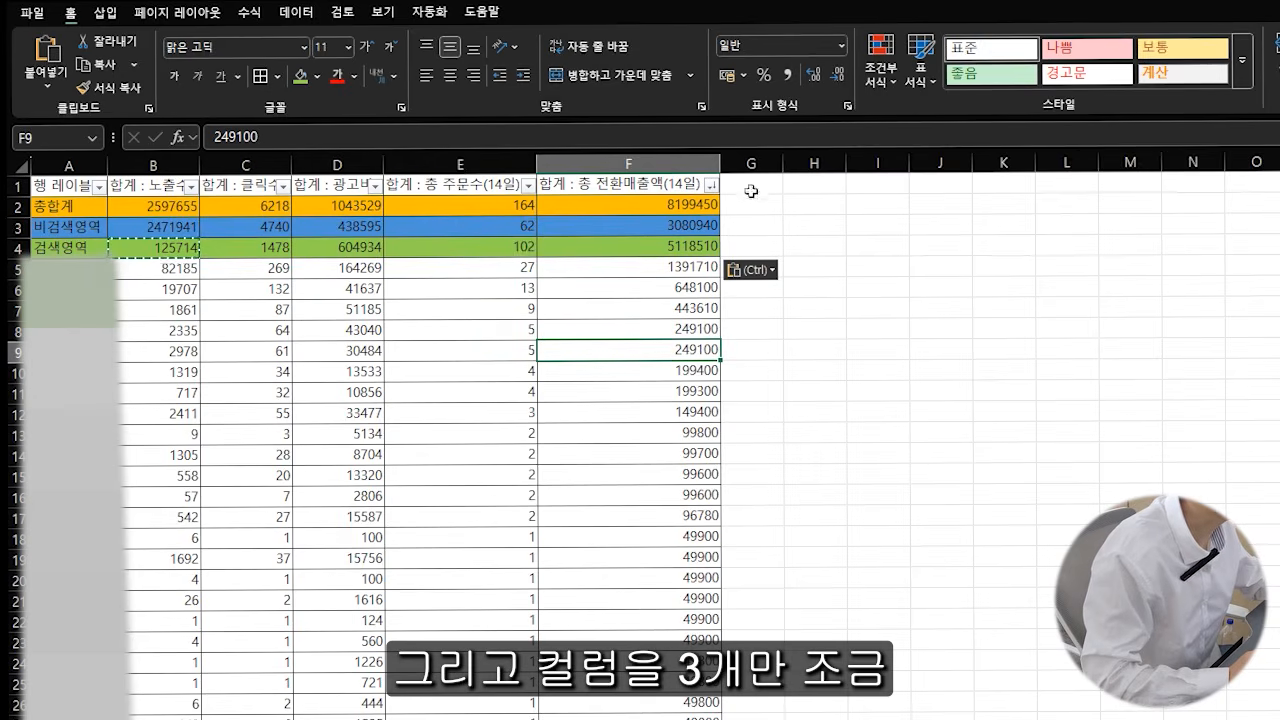
Widen columns G to I and enter the headers 광고 수익률, 광고비 비율 and 매출 비율 in row 1.
drag(751, 162, 978, 163)
click(940, 264)
click(815, 189)
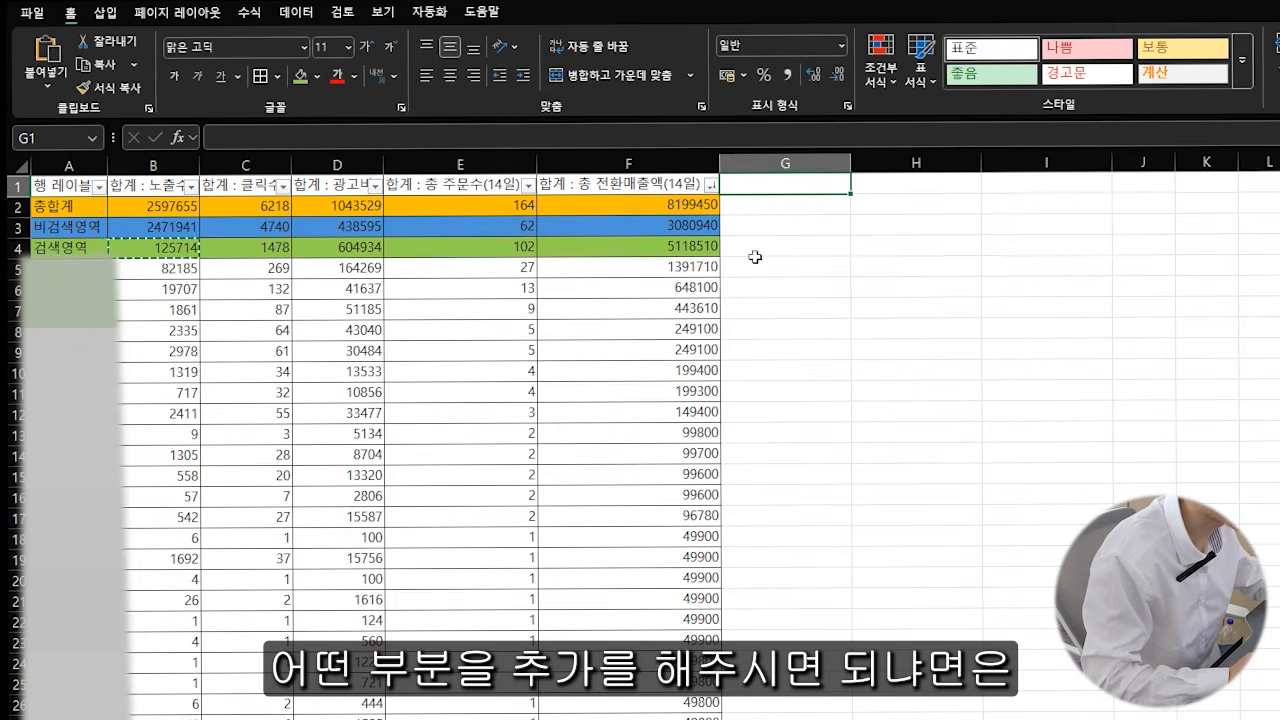
text(광고)
text( 수익률)
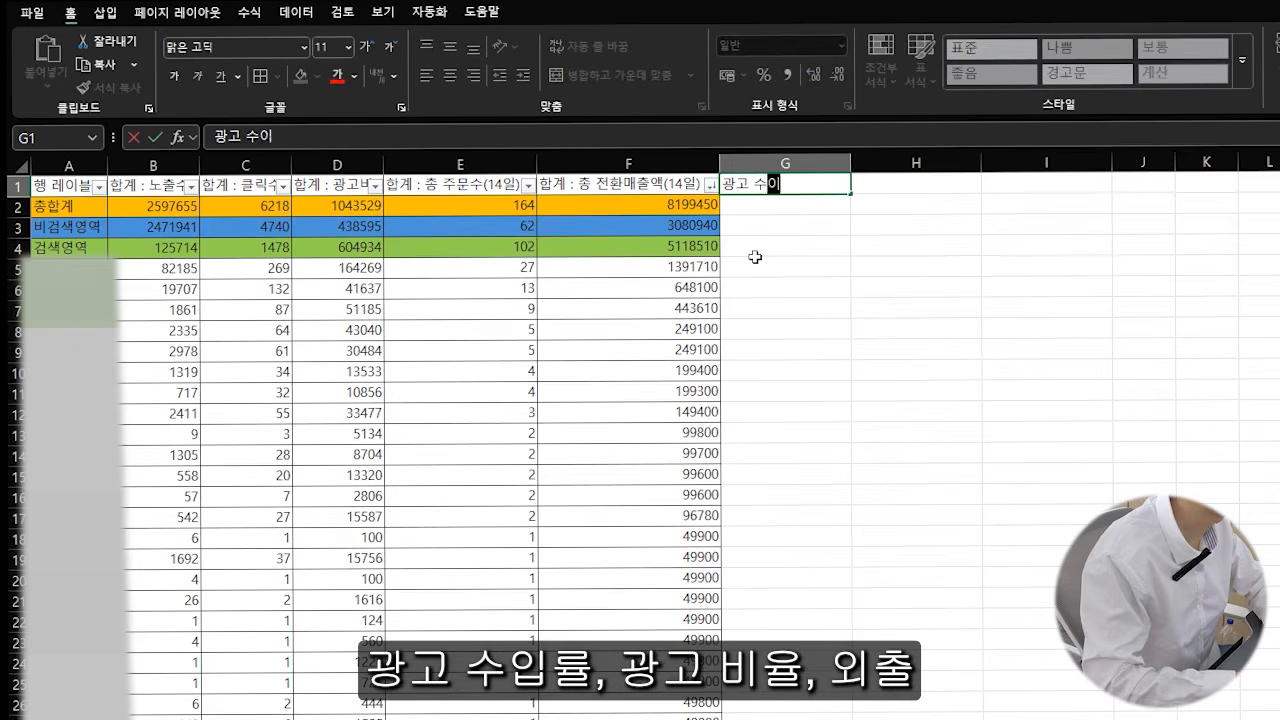
key(Tab)
text(광고)
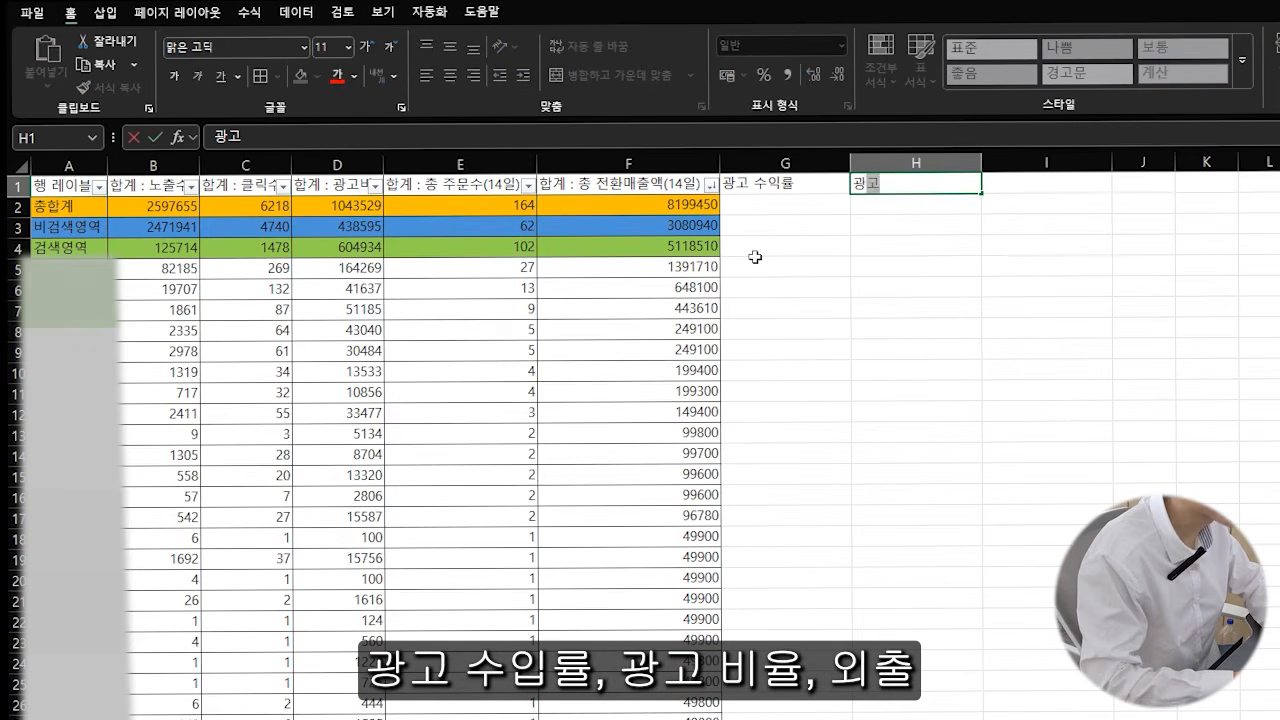
text(비)
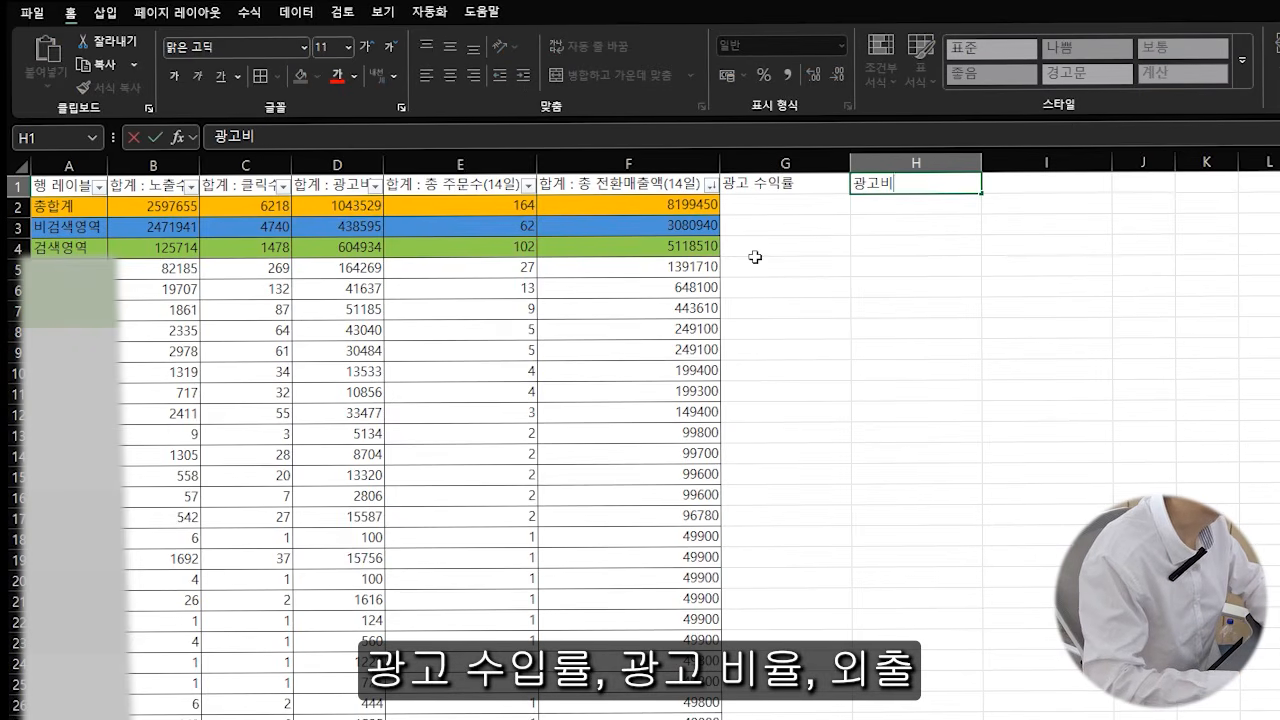
text(ㅇ 비율)
key(Tab)
text(매출)
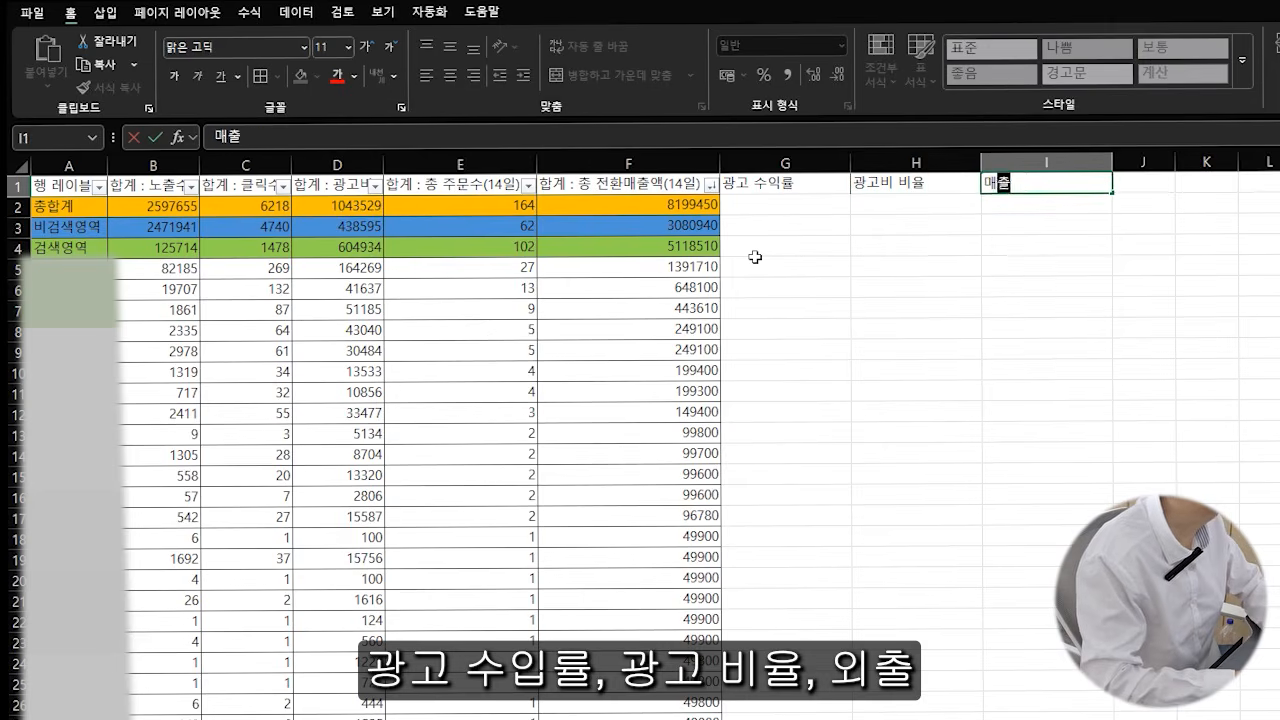
text( 비율)
key(Return)
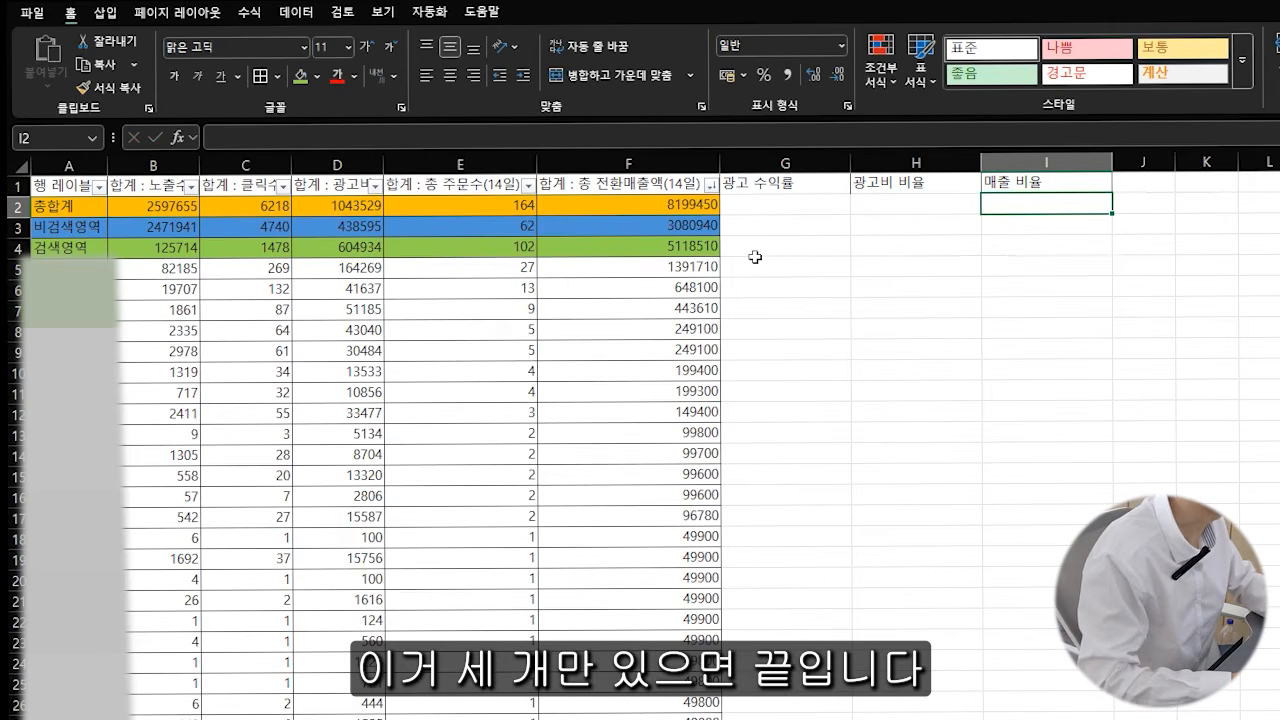
Calculate the 총합계 row's 광고 수익률 in G2 by dividing conversion sales by ad cost, =F2/D2.
key(Left)
key(Left)
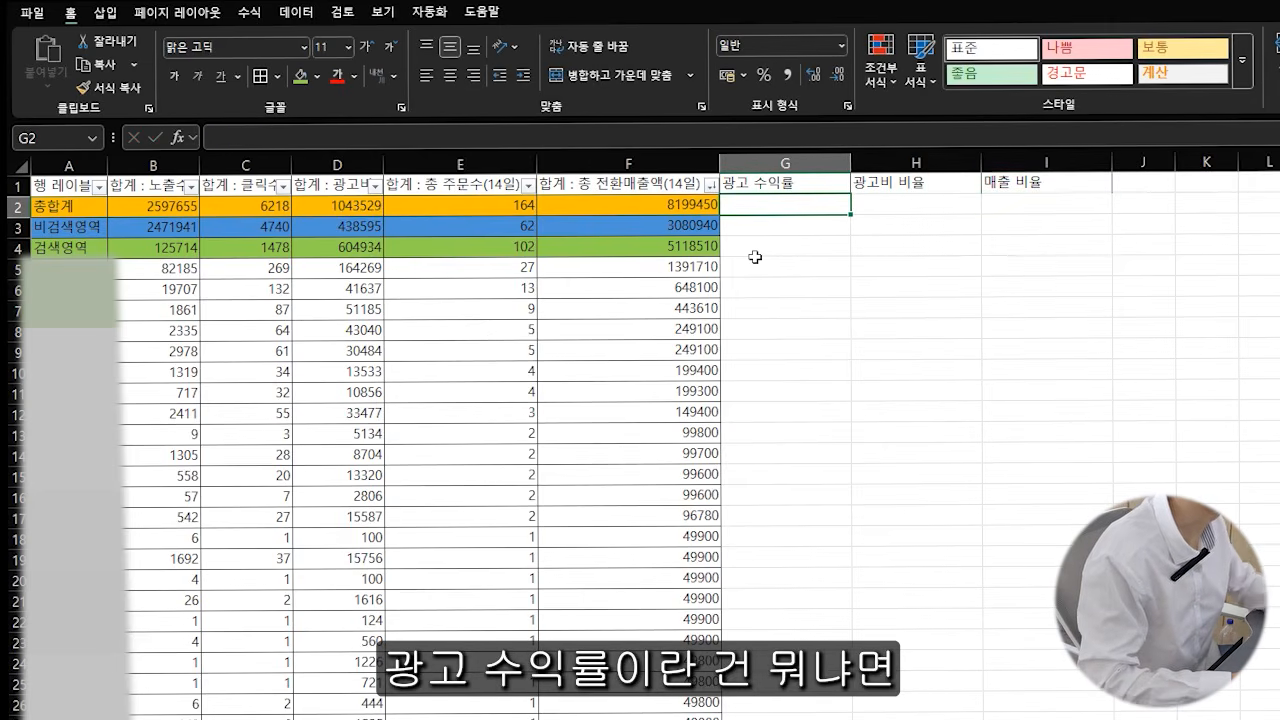
click(695, 204)
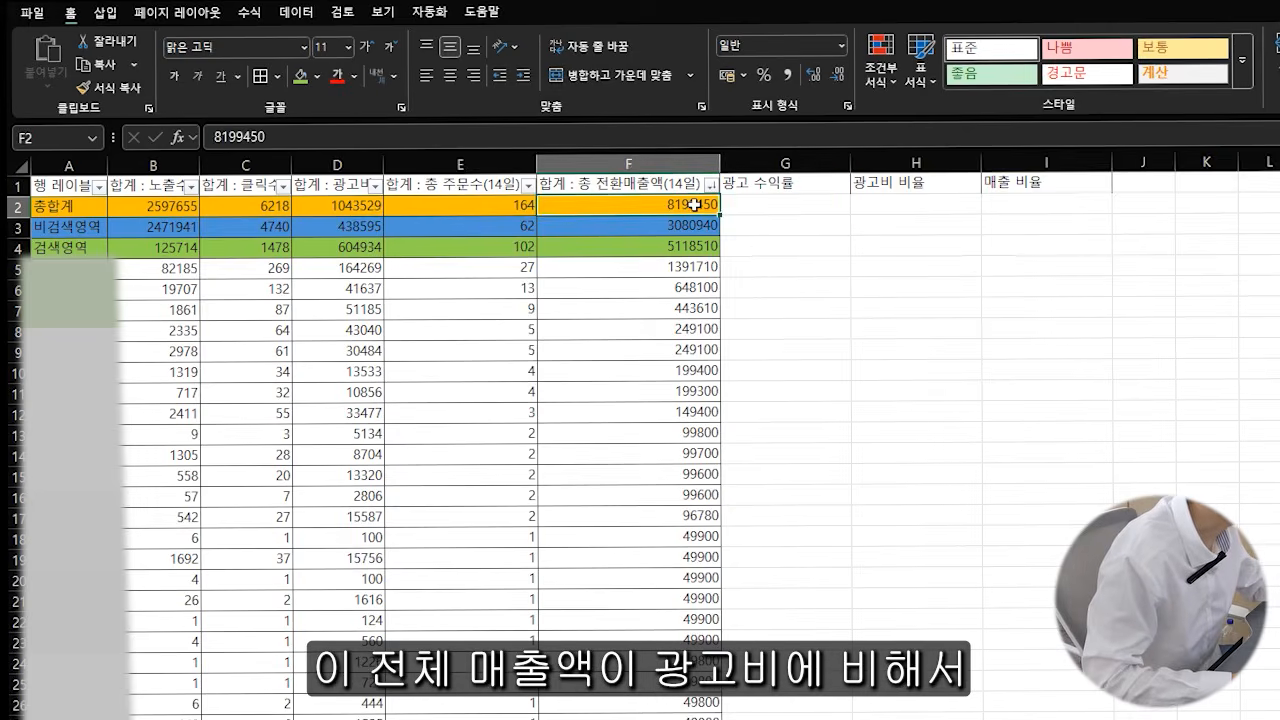
click(372, 206)
click(756, 207)
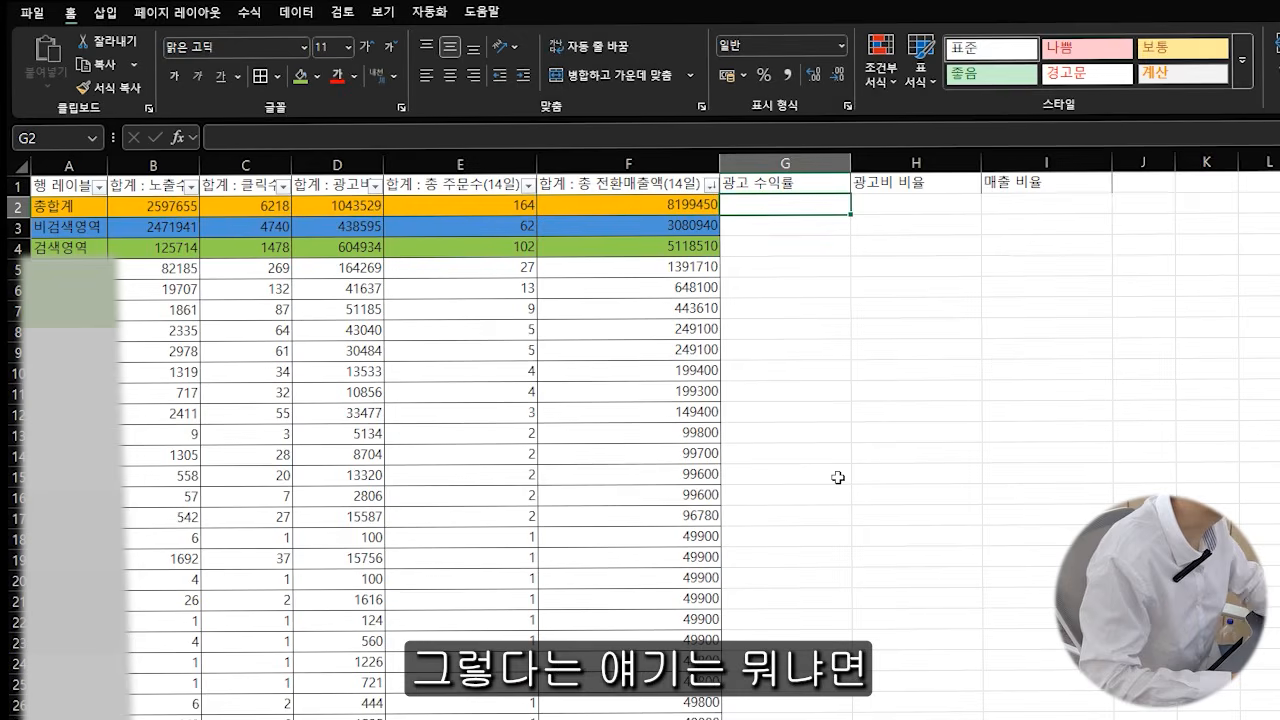
text(=)
click(665, 205)
text(/)
click(353, 203)
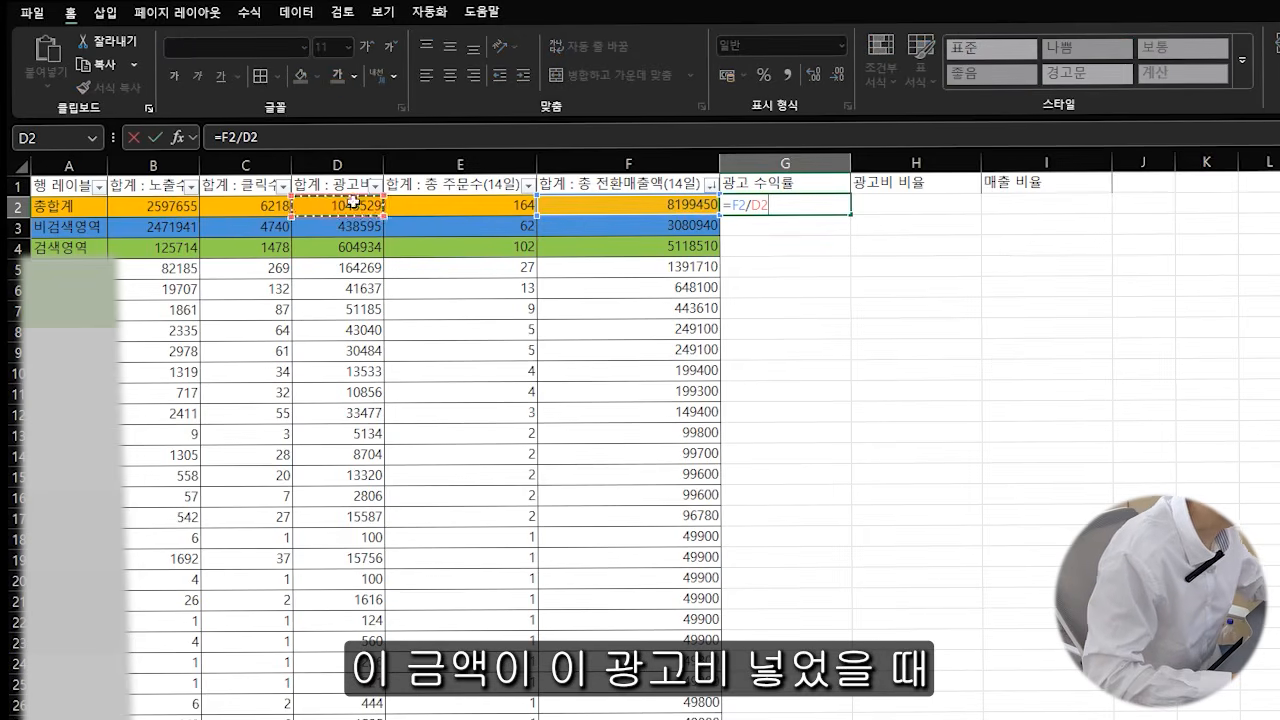
key(Return)
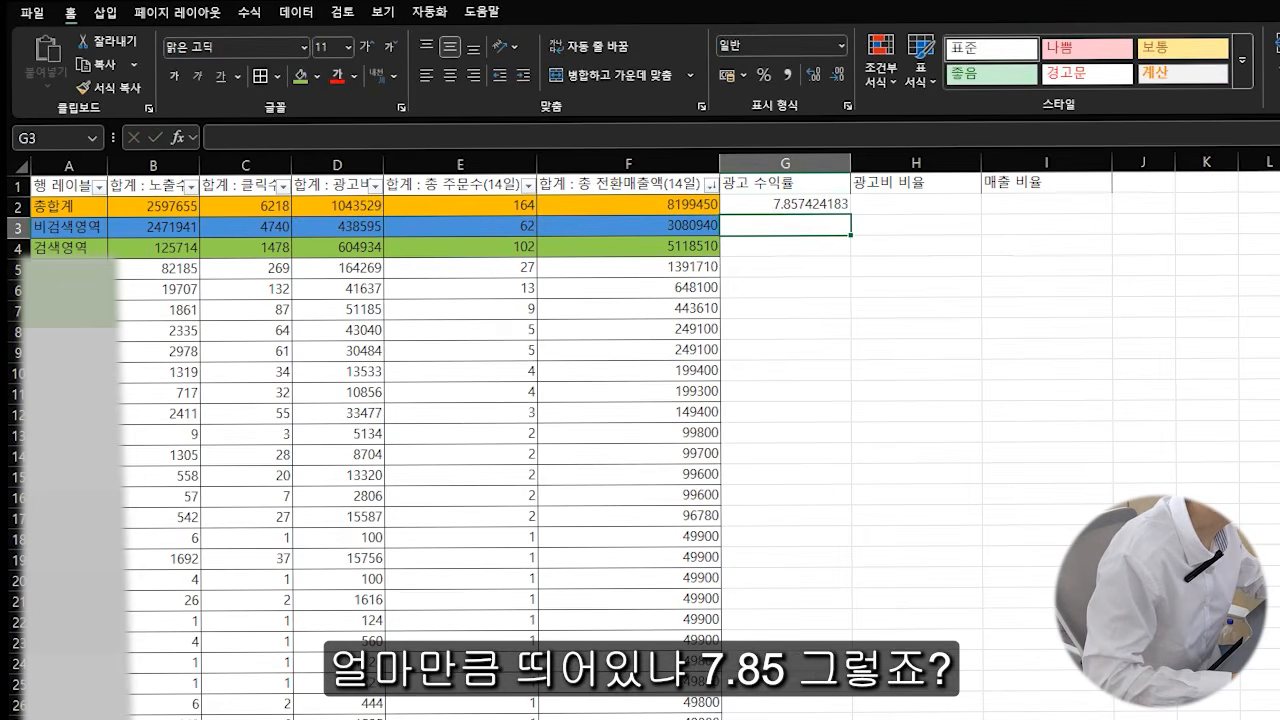
Copy the 광고 수익률 formula from G2 to the 비검색영역 and 검색영역 rows, G3 and G4.
click(815, 205)
key(ctrl+c)
click(814, 222)
key(ctrl+v)
click(818, 247)
key(ctrl+v)
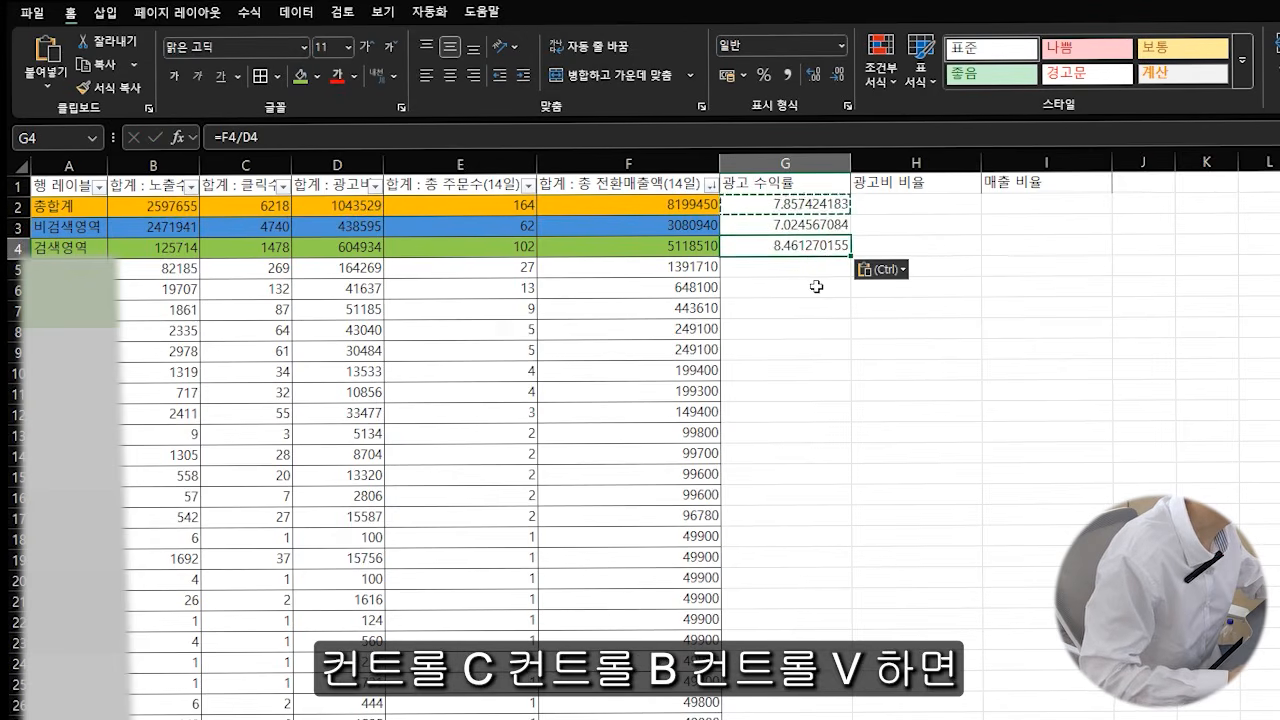
click(810, 226)
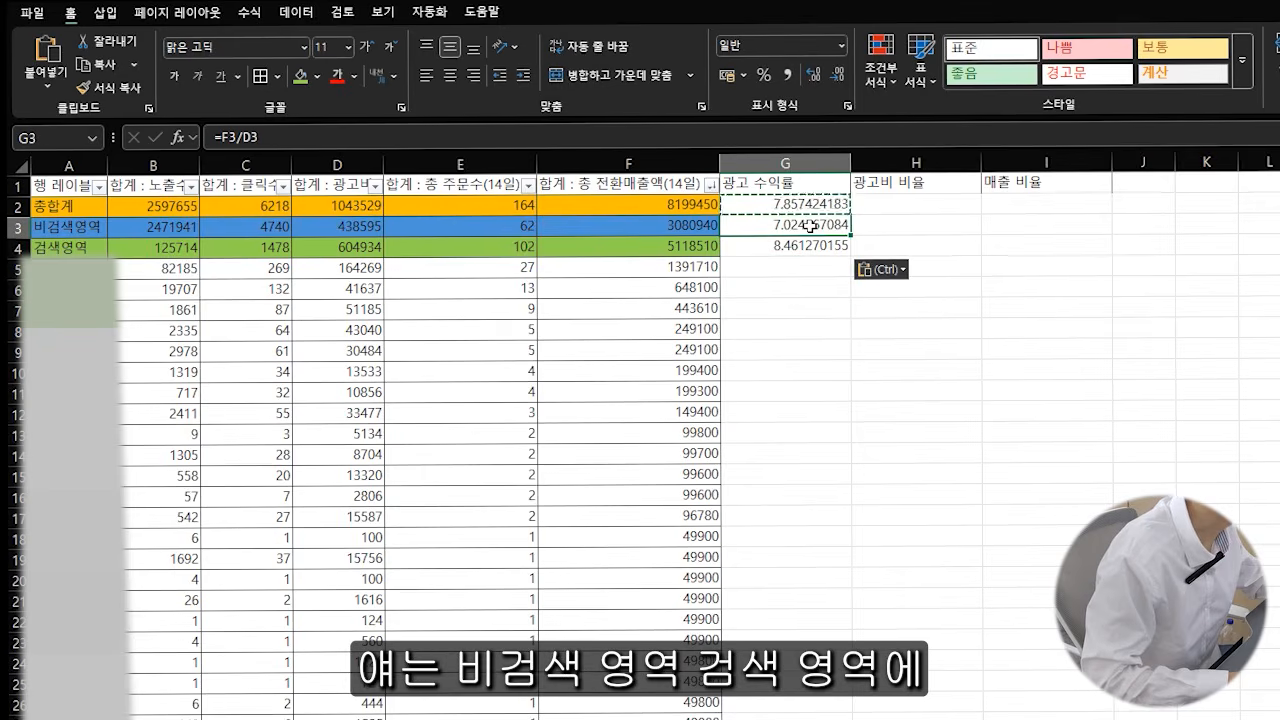
click(810, 243)
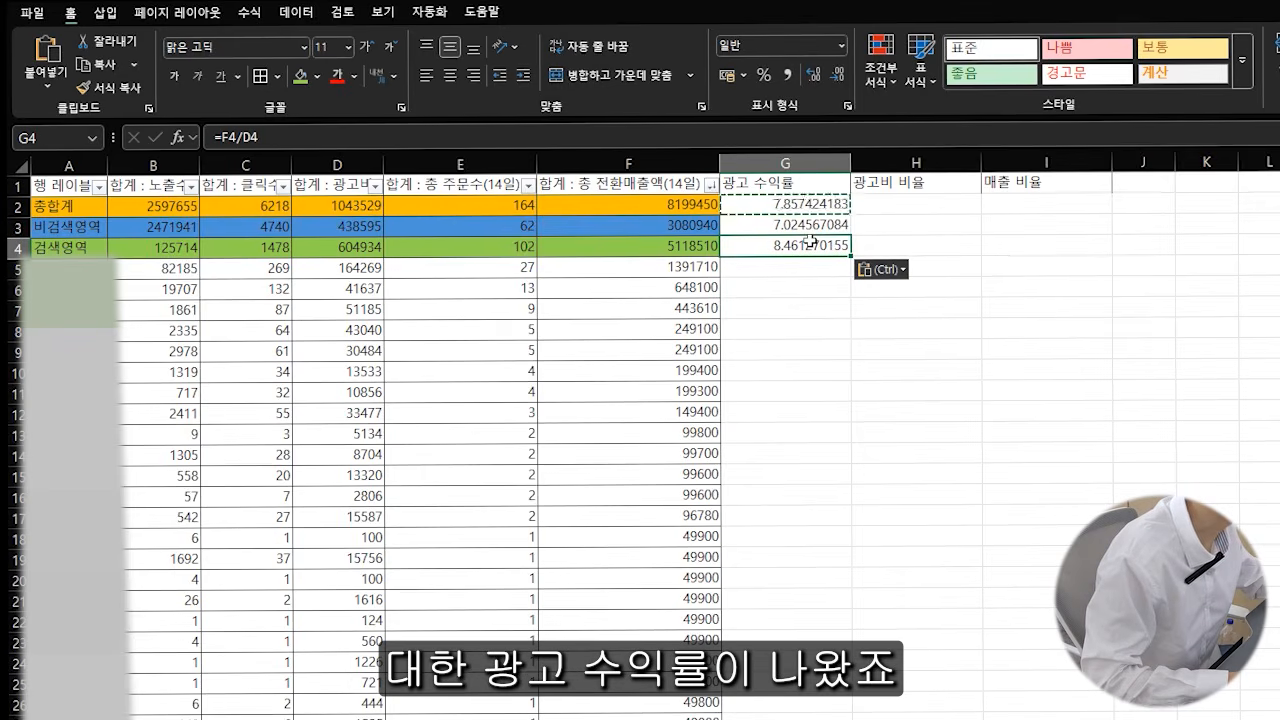
Calculate the 비검색영역 row's 광고비 비율 in H3 by dividing its ad cost by the total ad cost, =D3/D2.
click(925, 222)
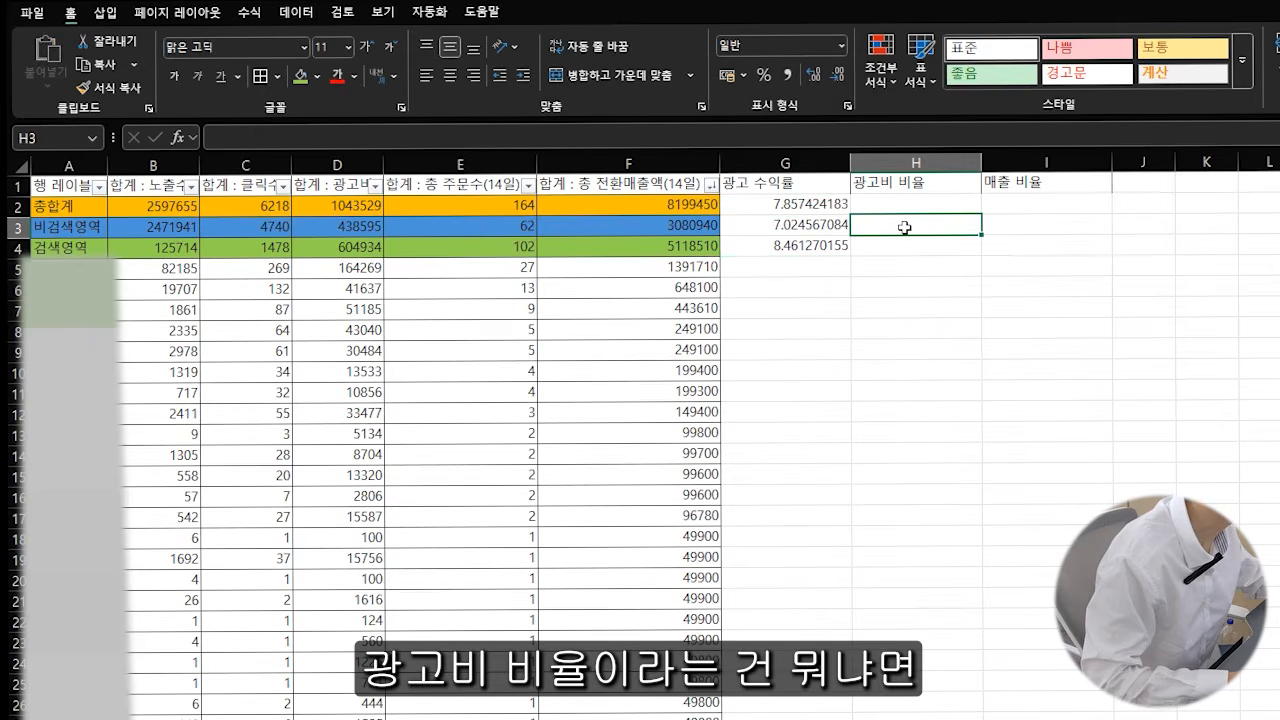
click(337, 206)
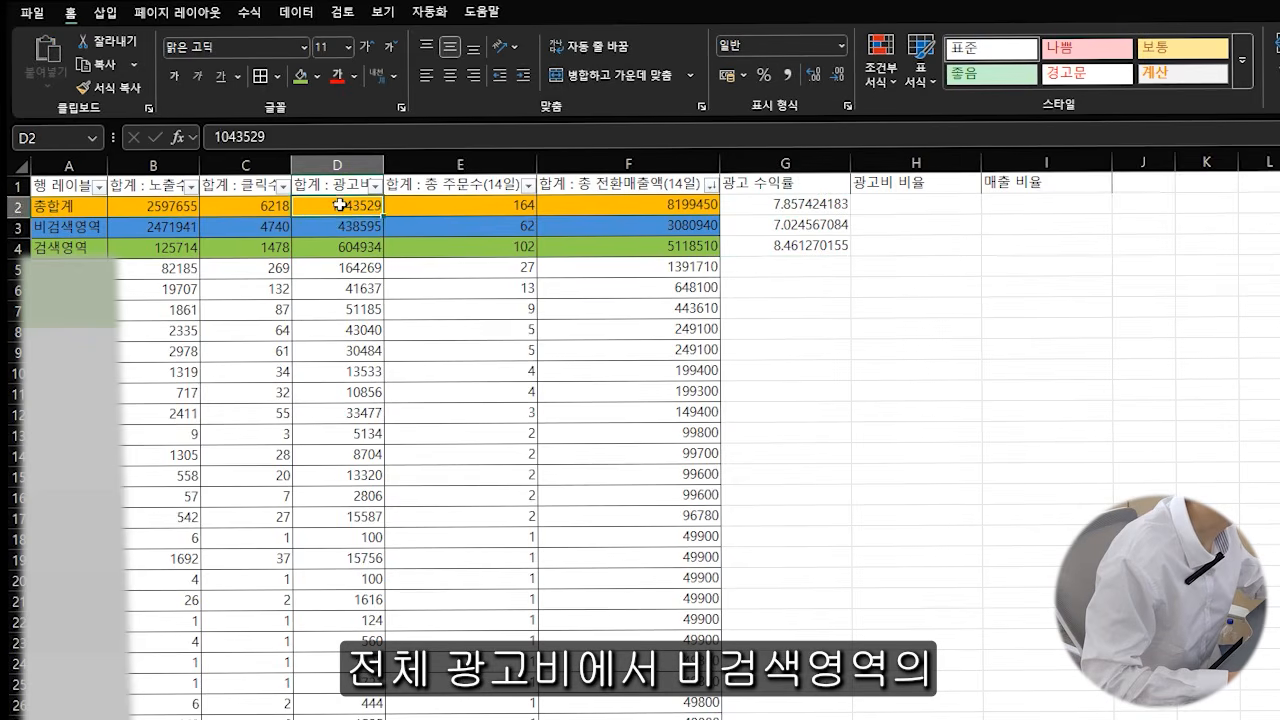
click(345, 227)
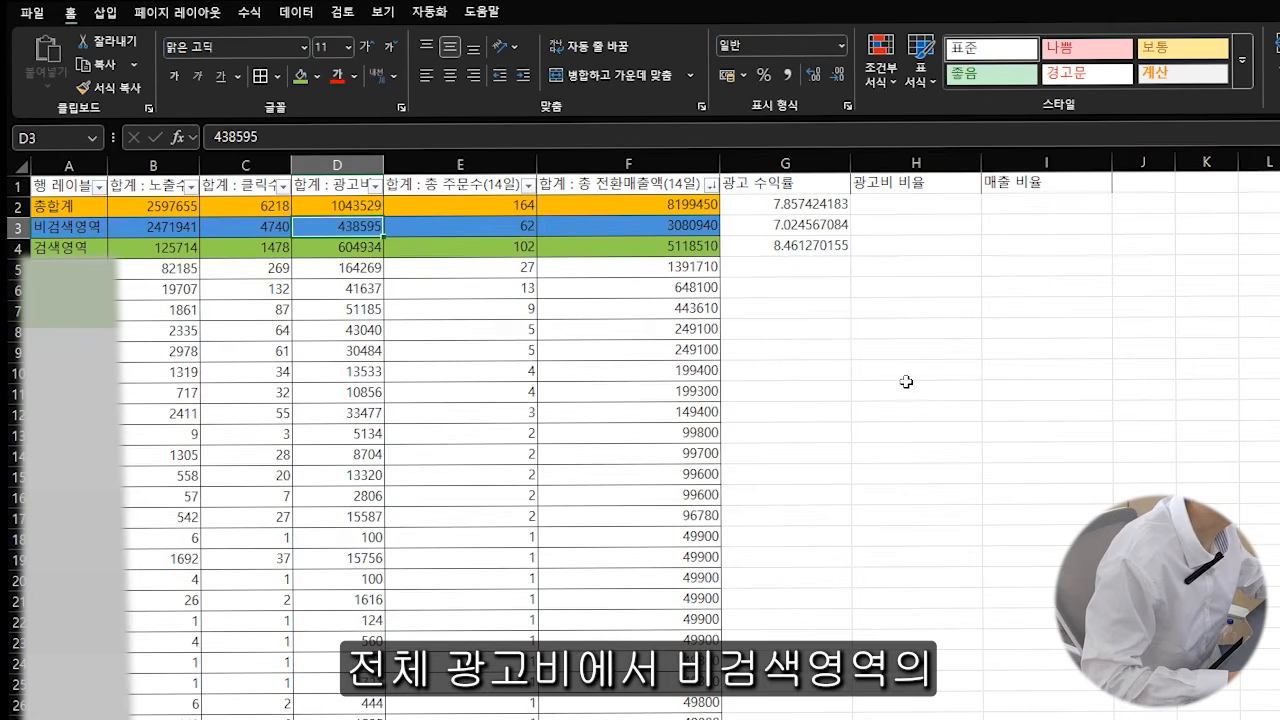
click(921, 224)
click(372, 247)
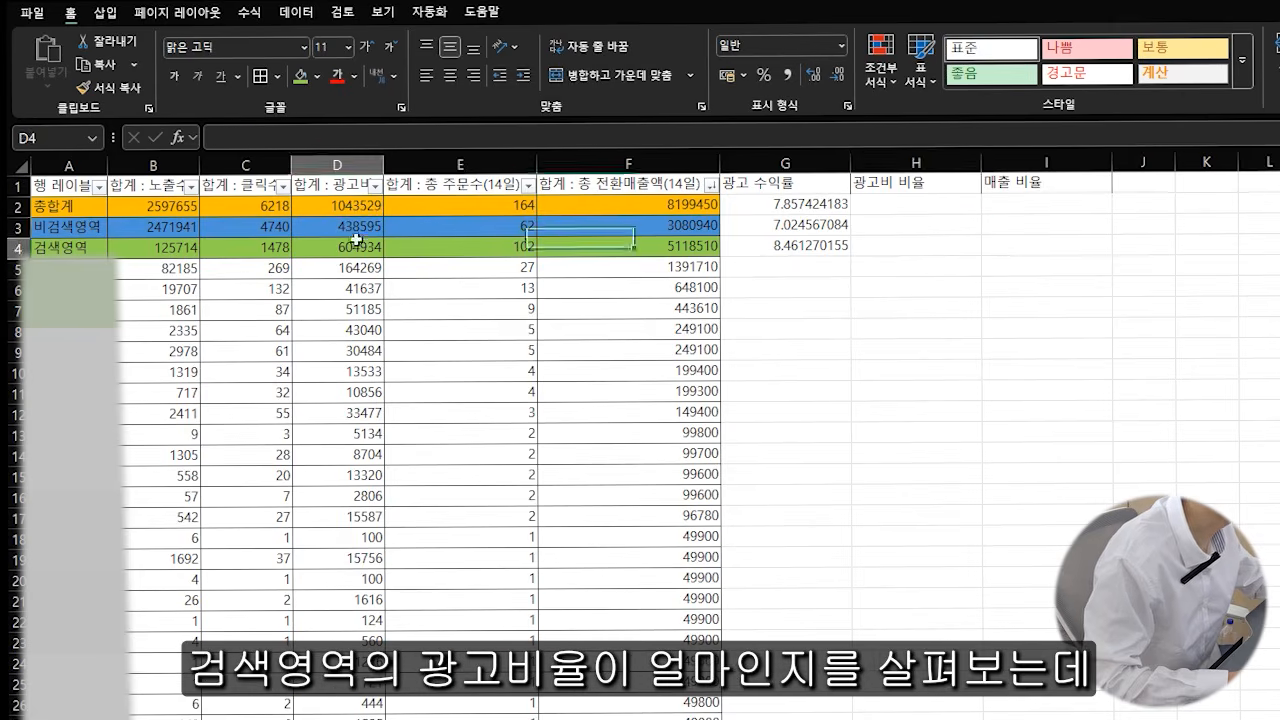
click(918, 224)
text(=)
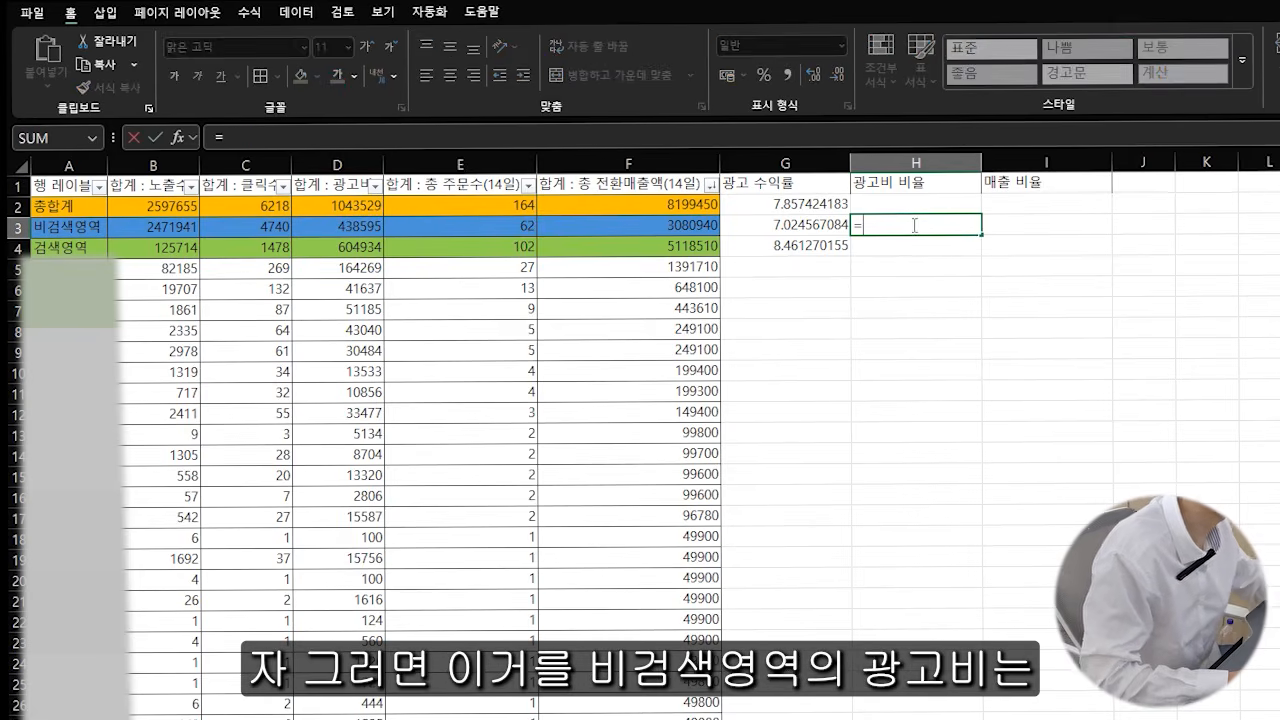
click(359, 228)
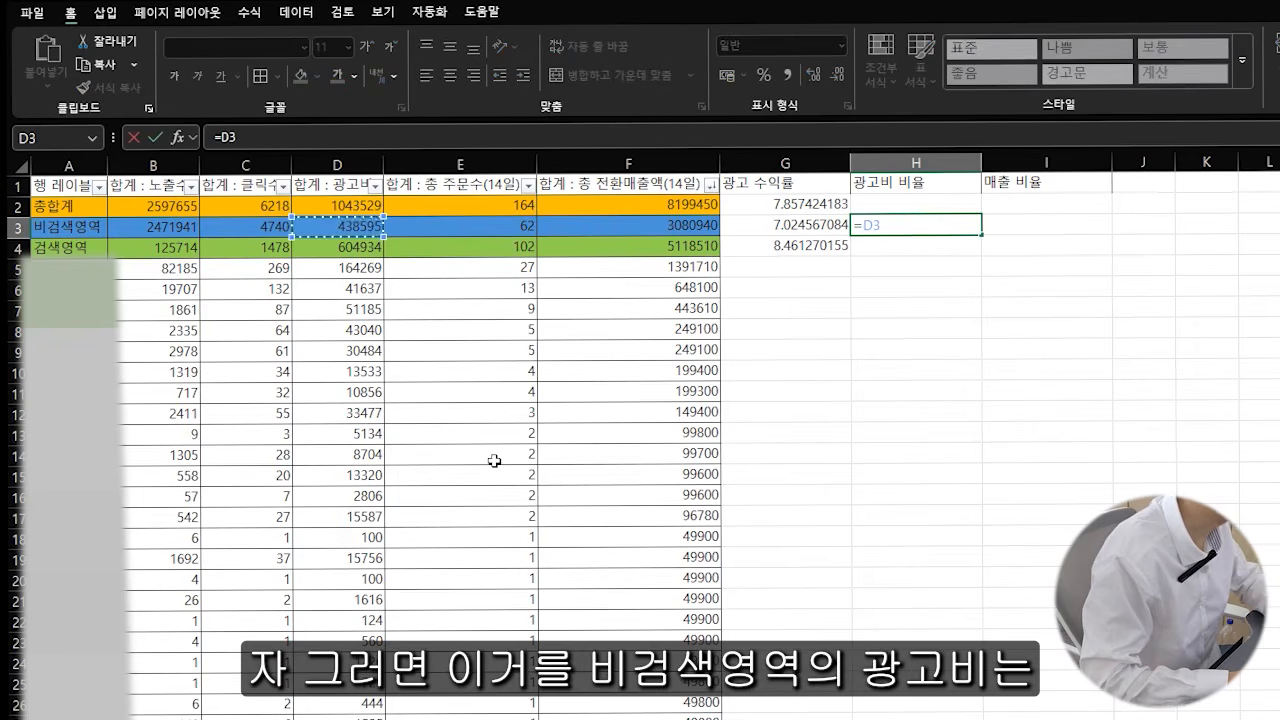
text(/)
click(349, 205)
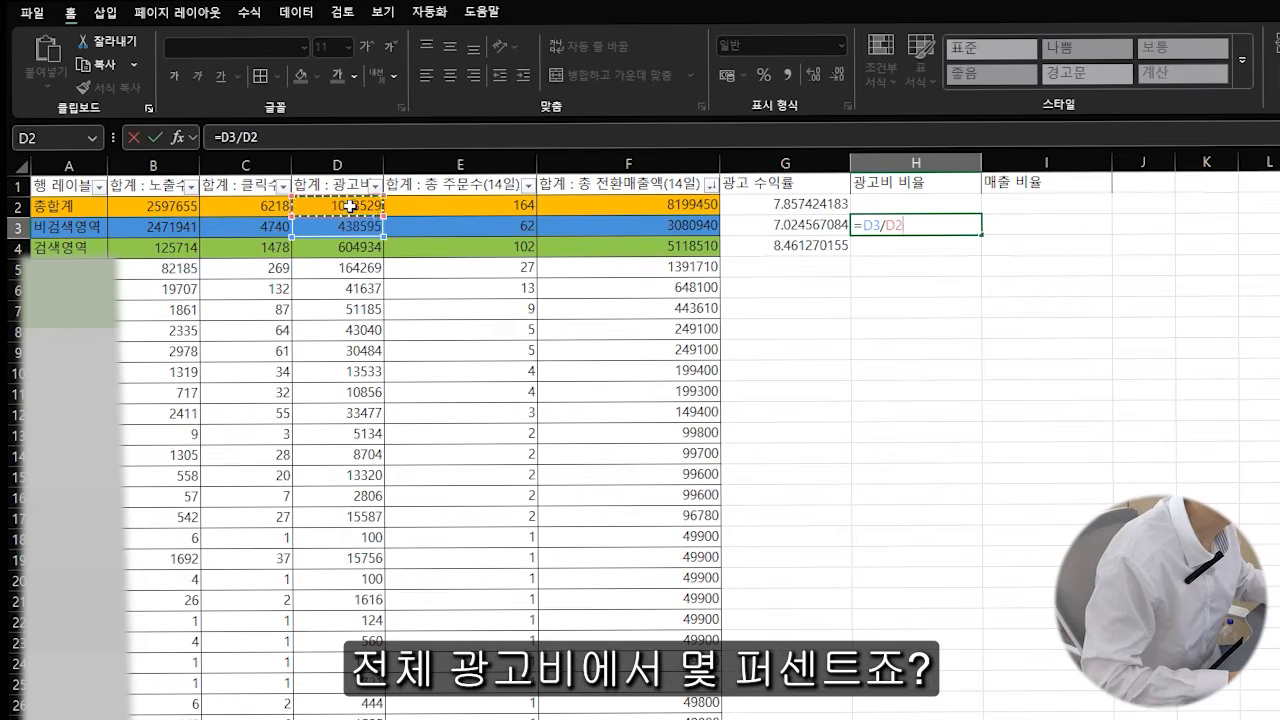
key(F4)
key(Return)
click(906, 228)
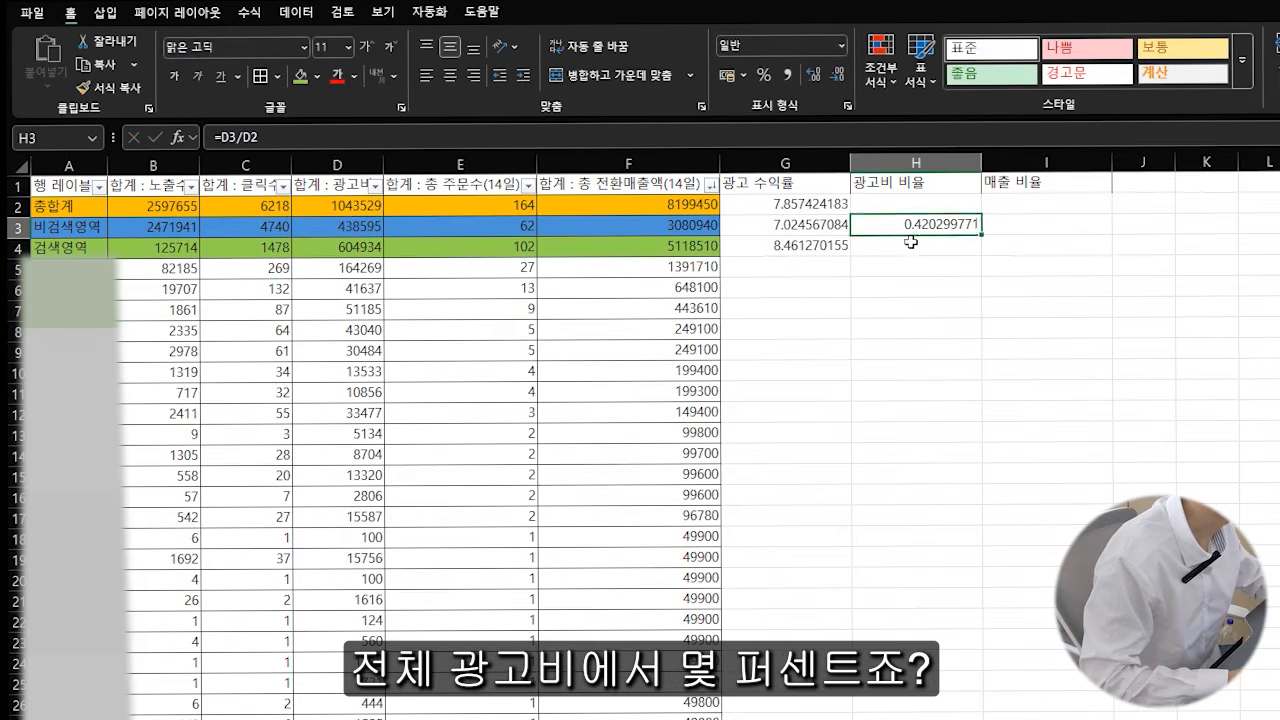
Calculate the 검색영역 row's 광고비 비율 in H4 by dividing its ad cost by the total ad cost, =D4/D2.
click(911, 243)
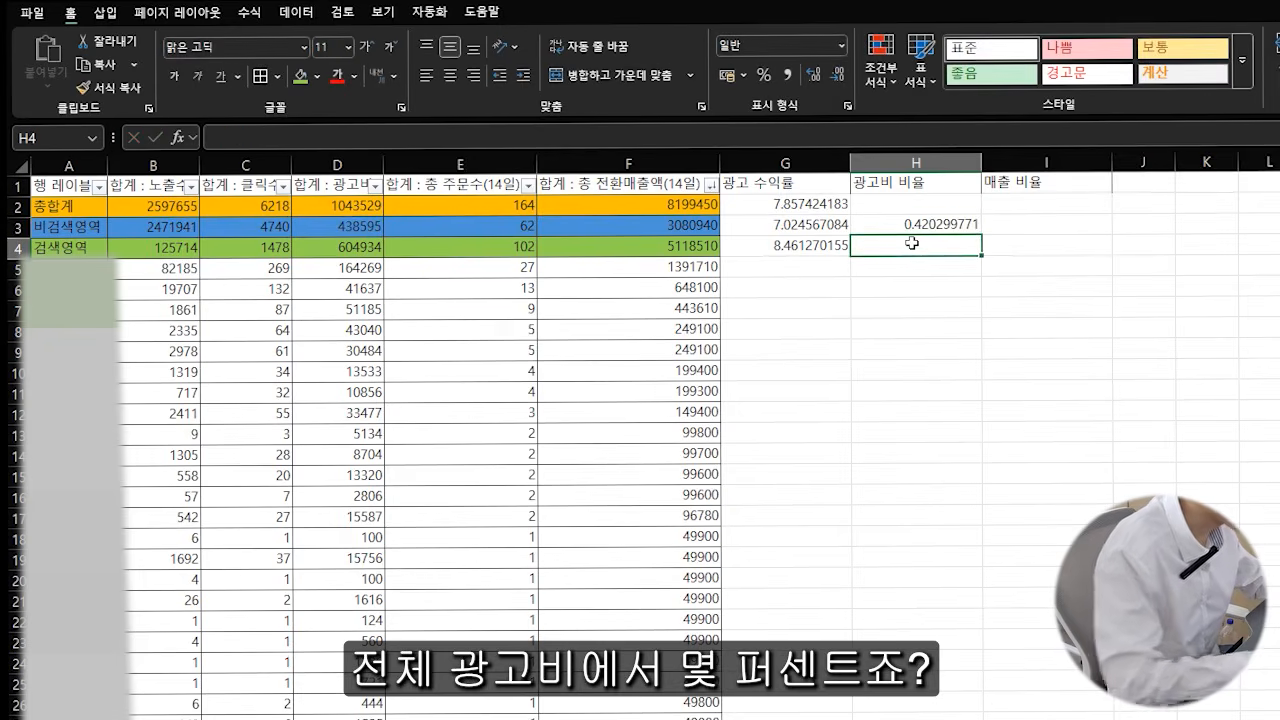
text(=)
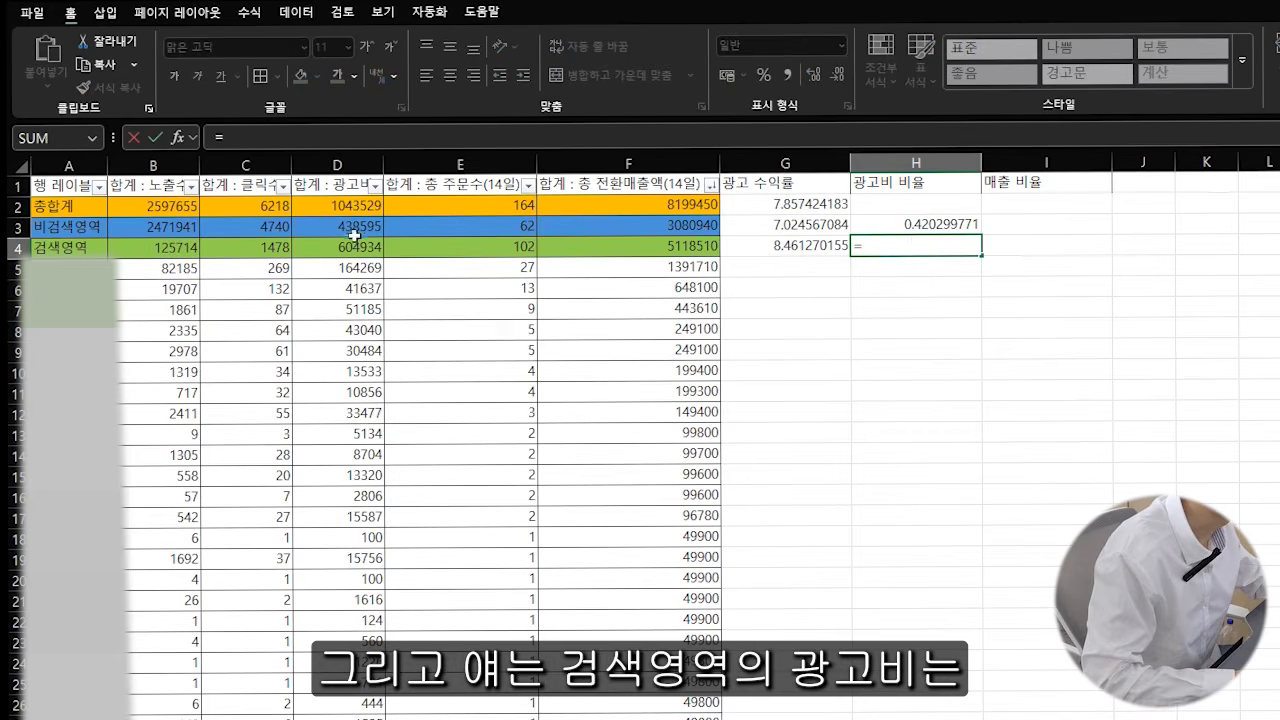
click(355, 245)
text(/)
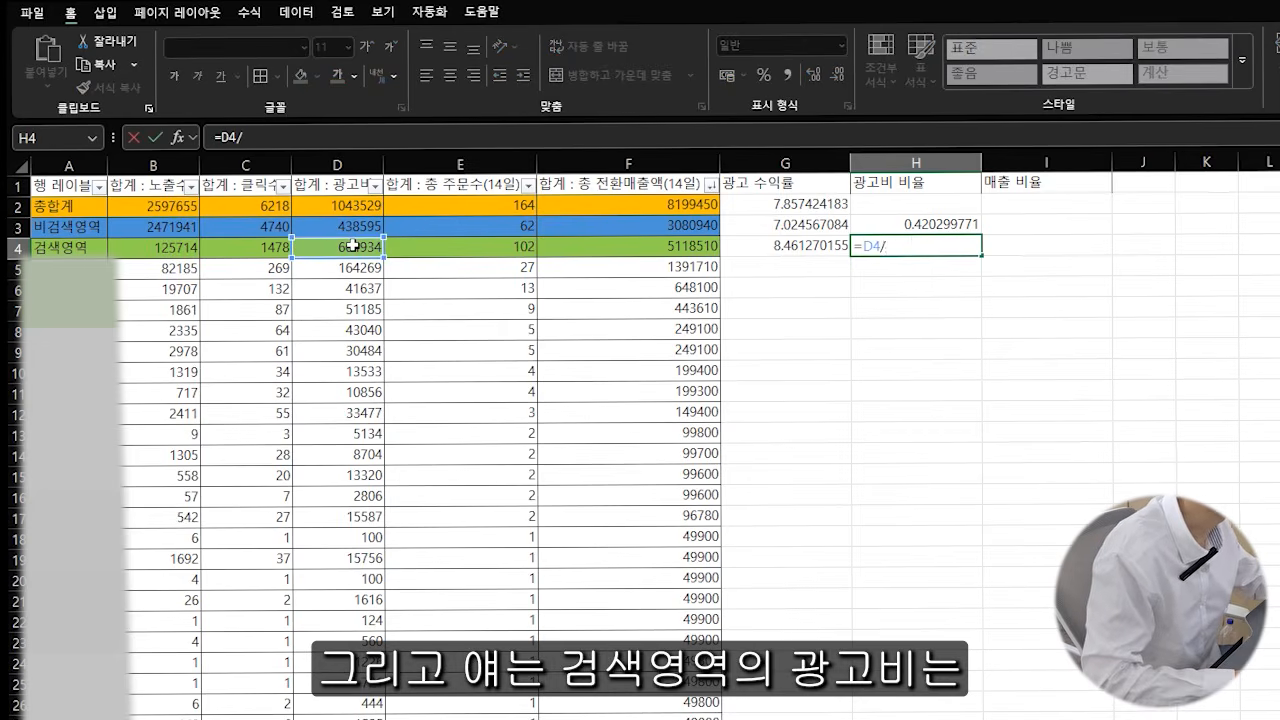
click(316, 204)
key(Return)
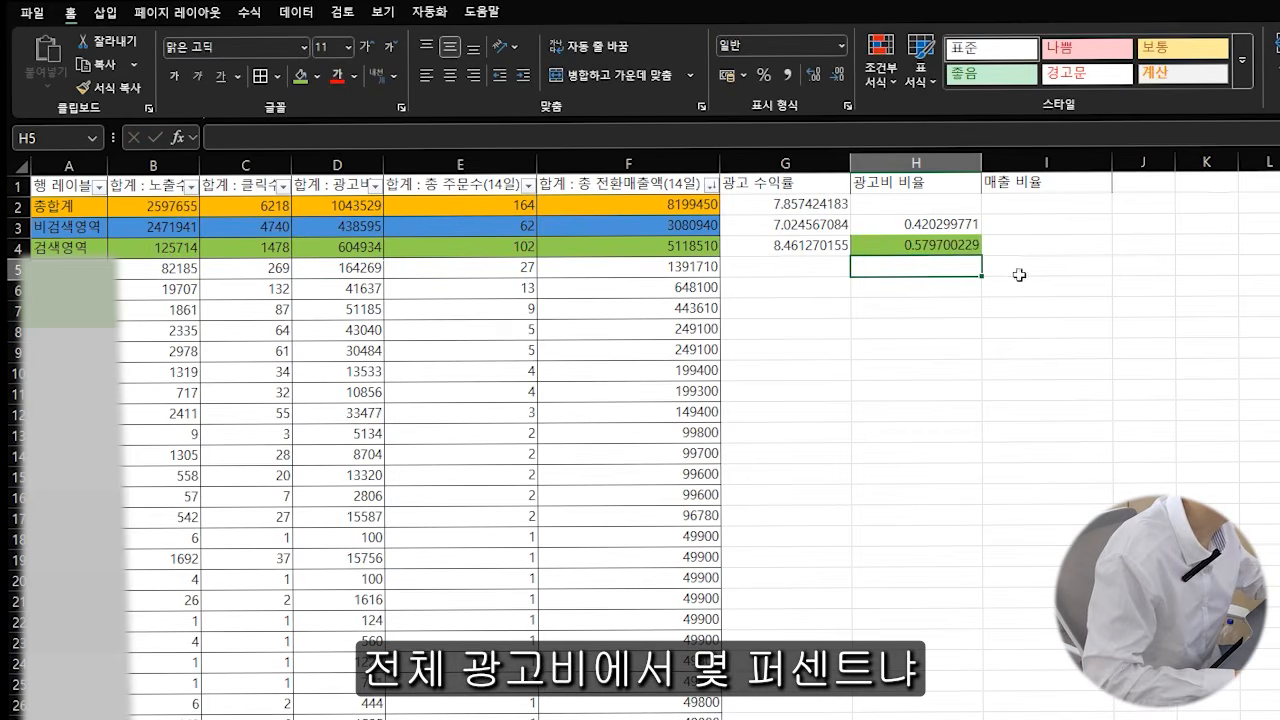
Calculate the 비검색영역 row's 매출 비율 in I3 by dividing its conversion sales by the total sales, =F3/F2.
click(1030, 230)
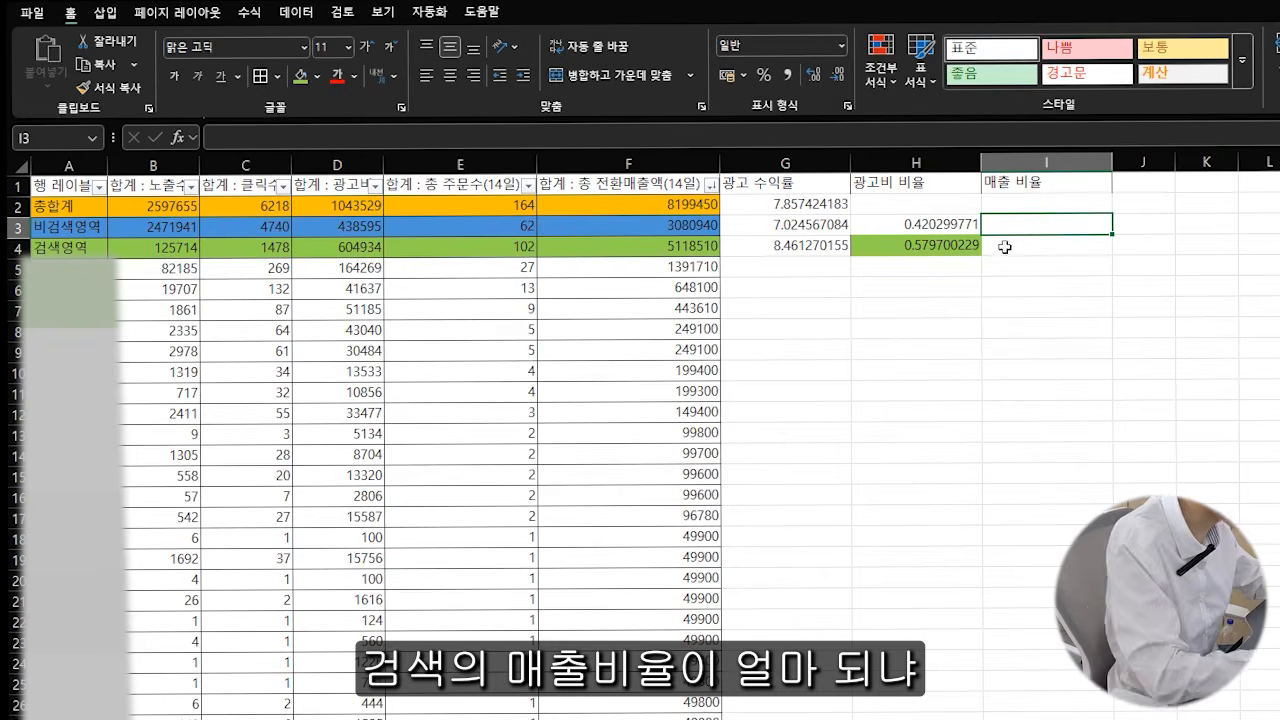
text(=)
click(672, 227)
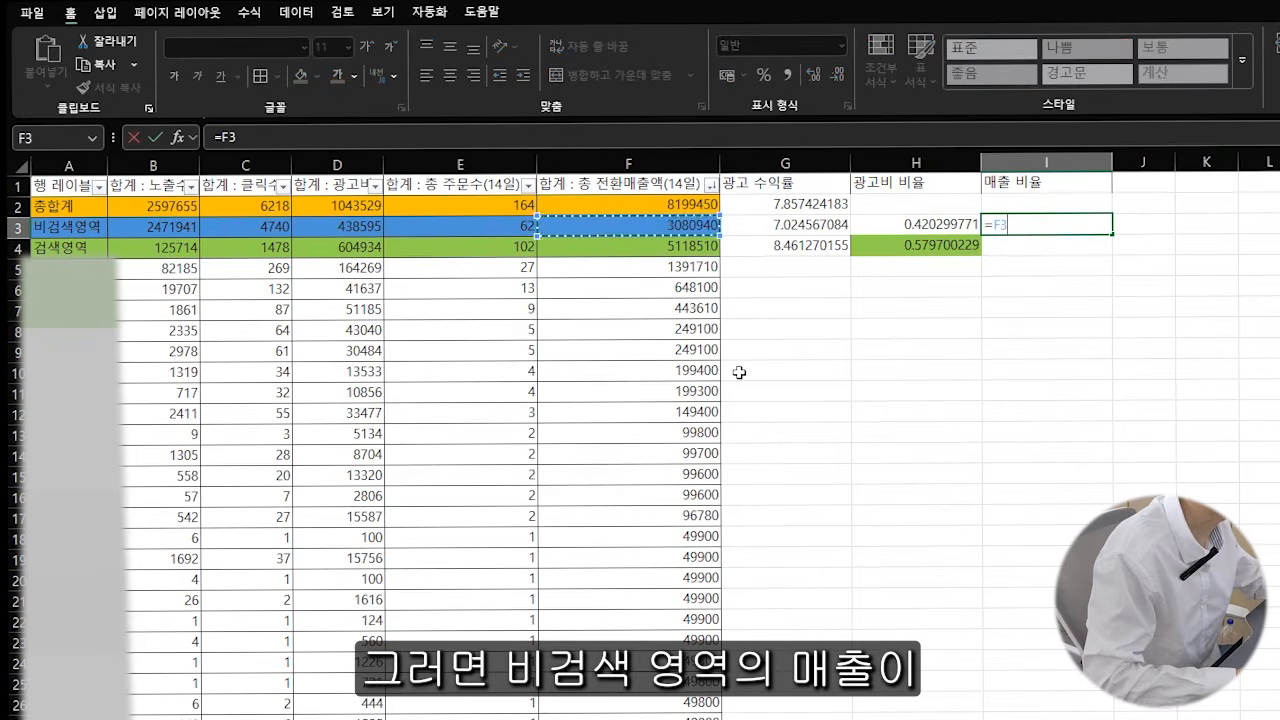
text(/)
click(669, 205)
key(Return)
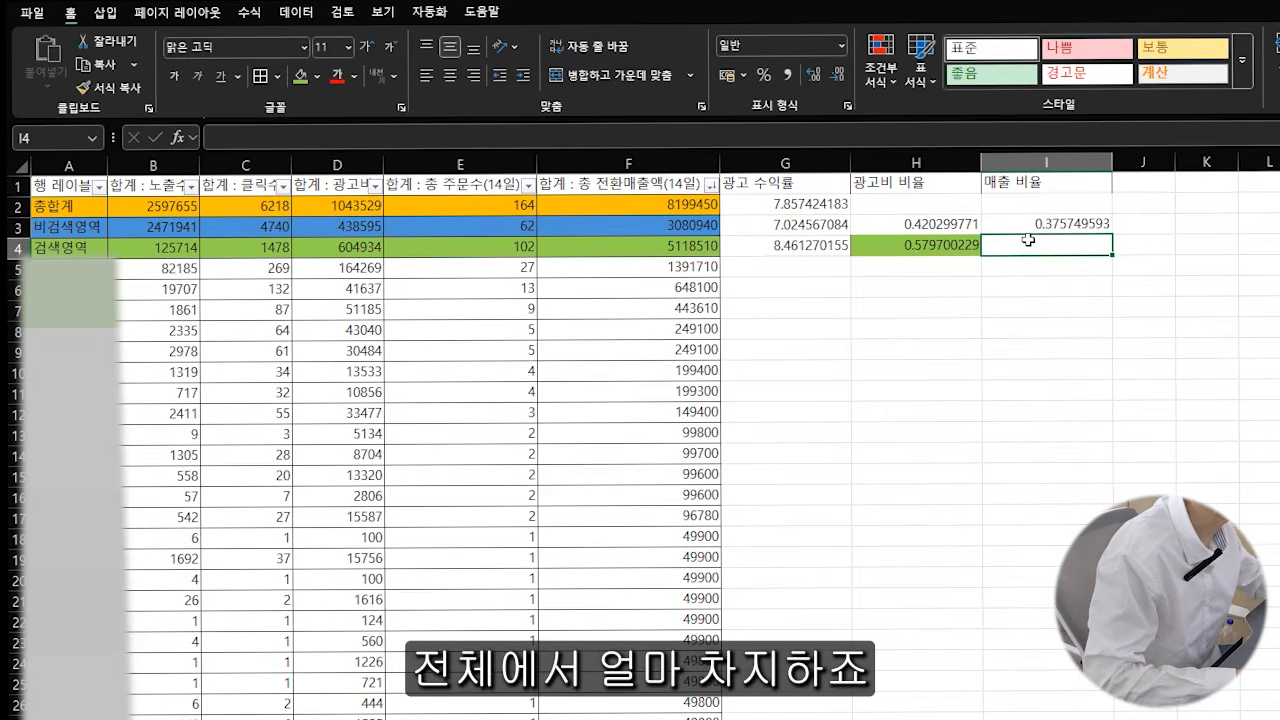
Calculate the 검색영역 row's 매출 비율 in I4 by dividing its conversion sales by the total sales, =F4/F2.
text(=)
click(674, 246)
text(/)
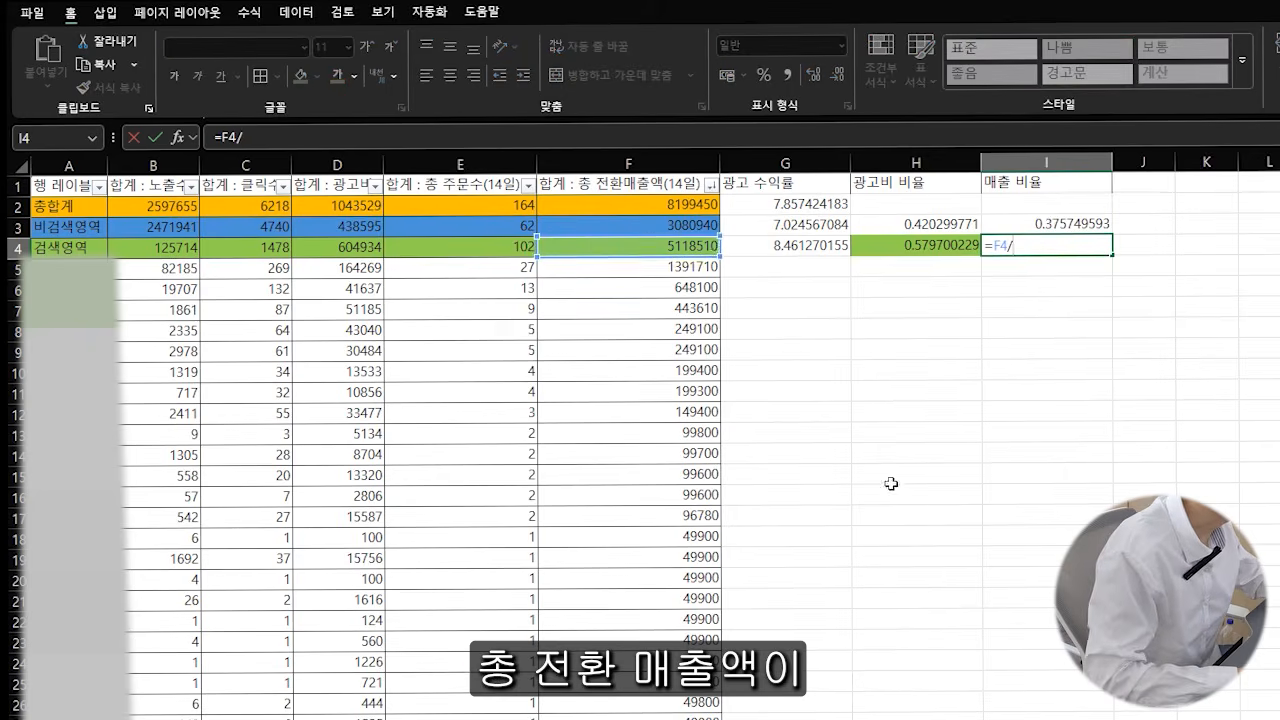
click(695, 206)
key(Return)
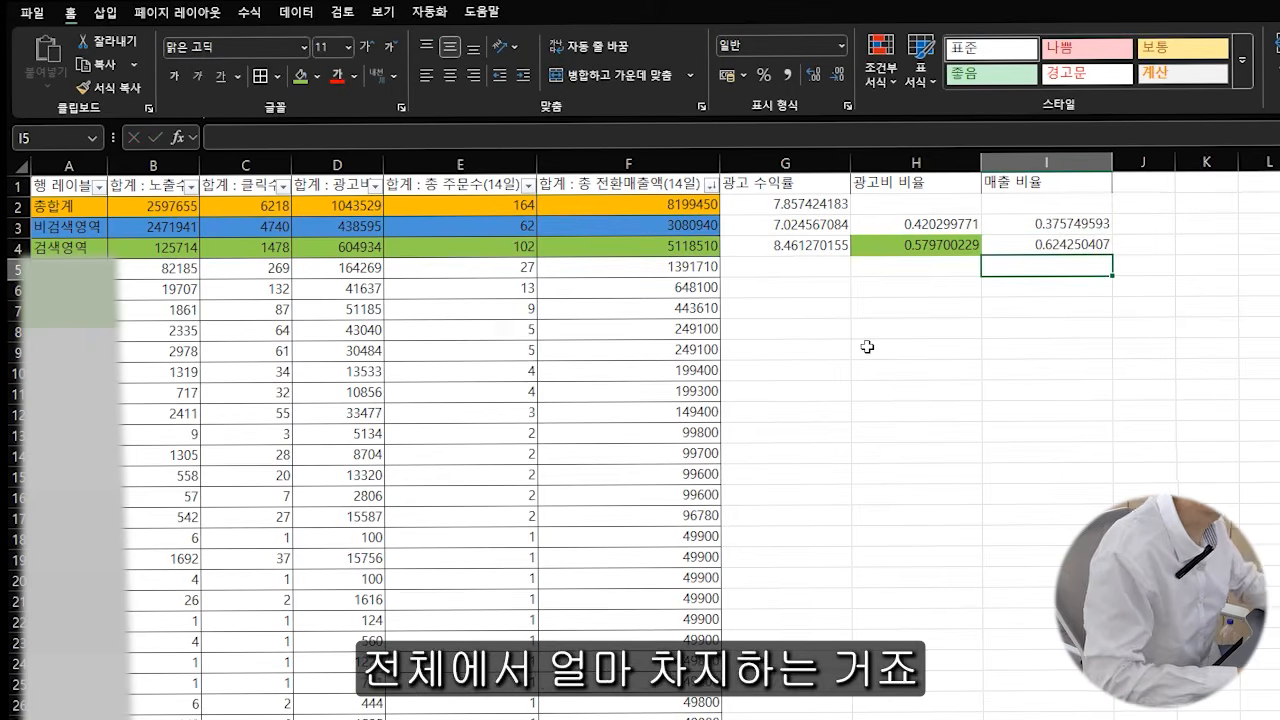
Format the 광고 수익률, 광고비 비율 and 매출 비율 cells G2 to I4 as percentages (백분율).
drag(815, 206, 1046, 245)
right_click(880, 227)
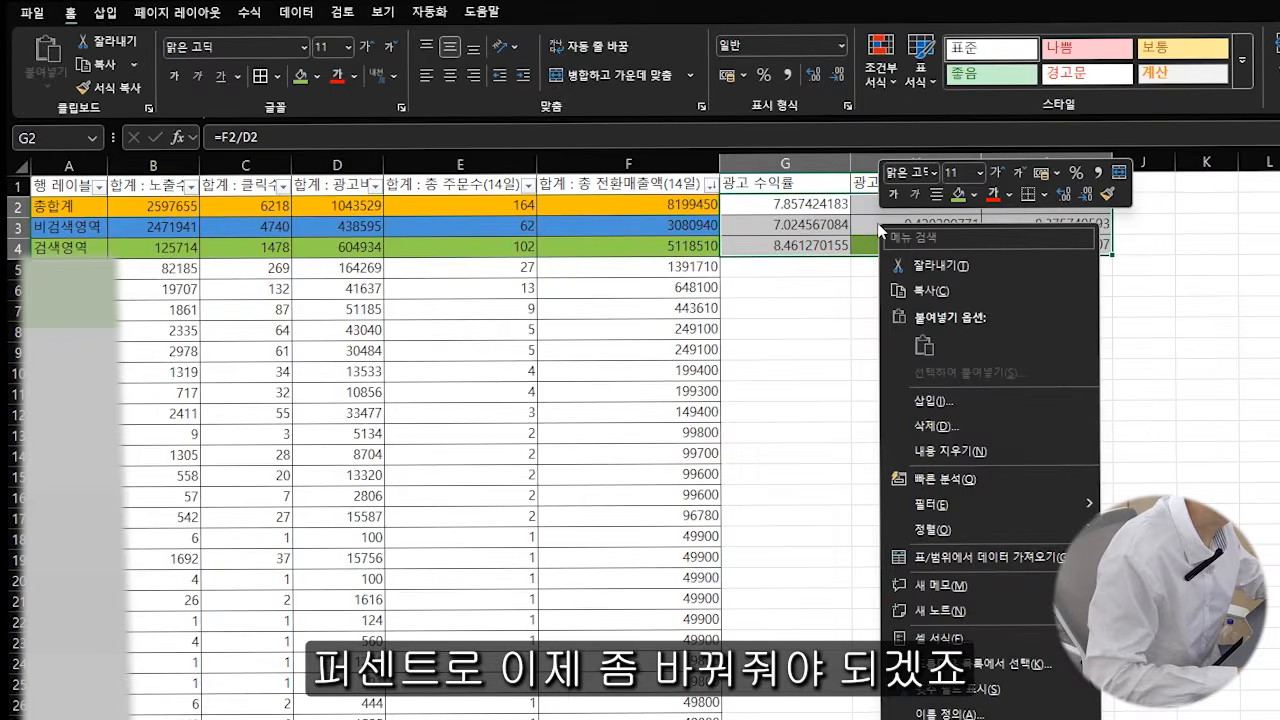
click(893, 638)
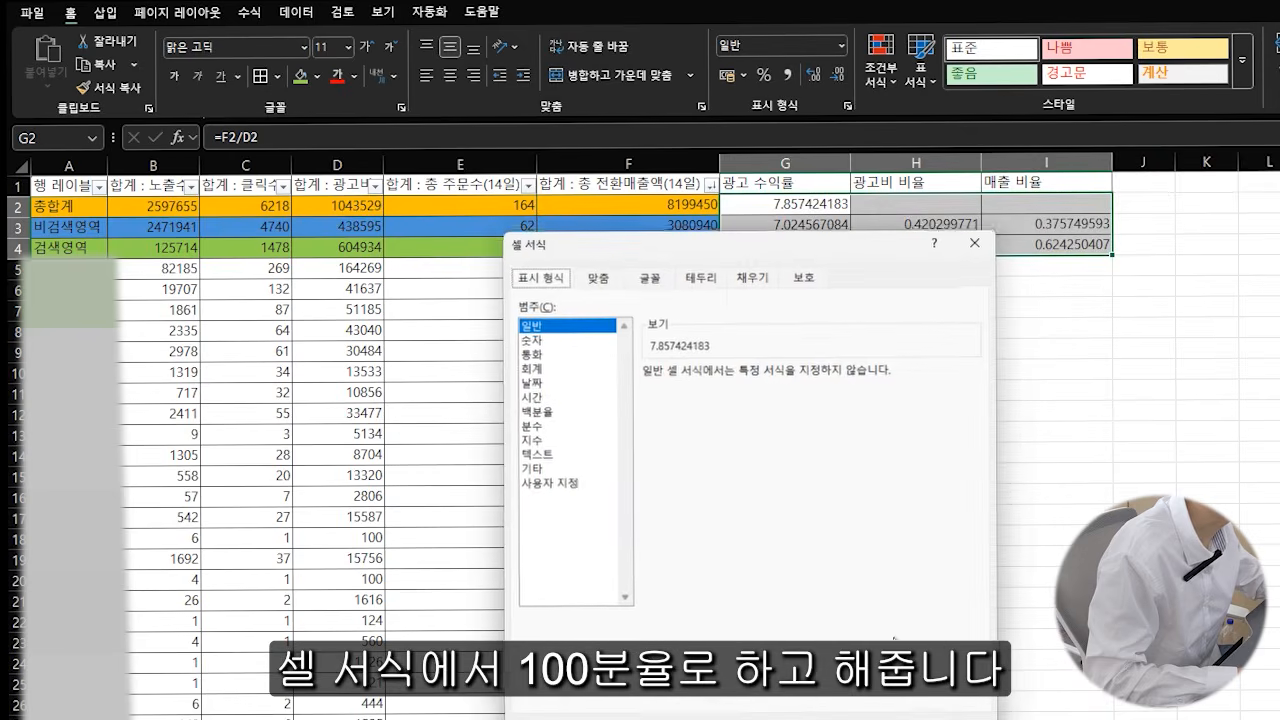
click(558, 411)
key(Return)
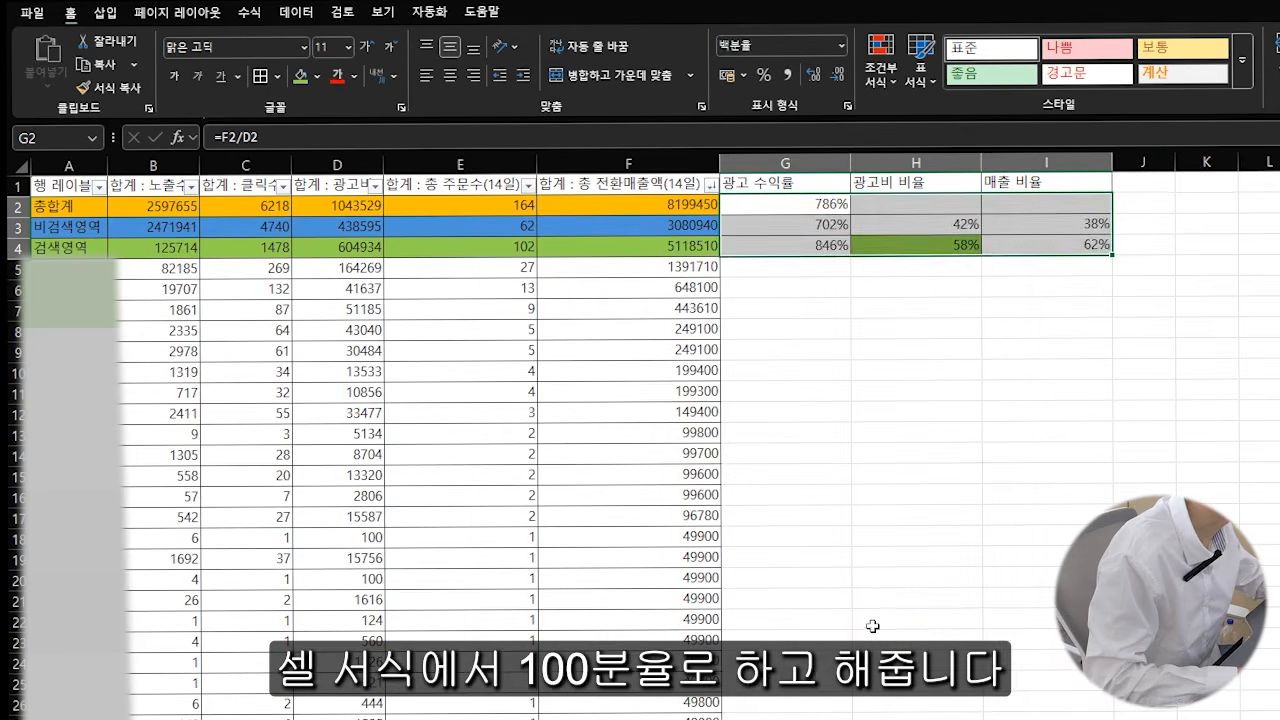
click(917, 618)
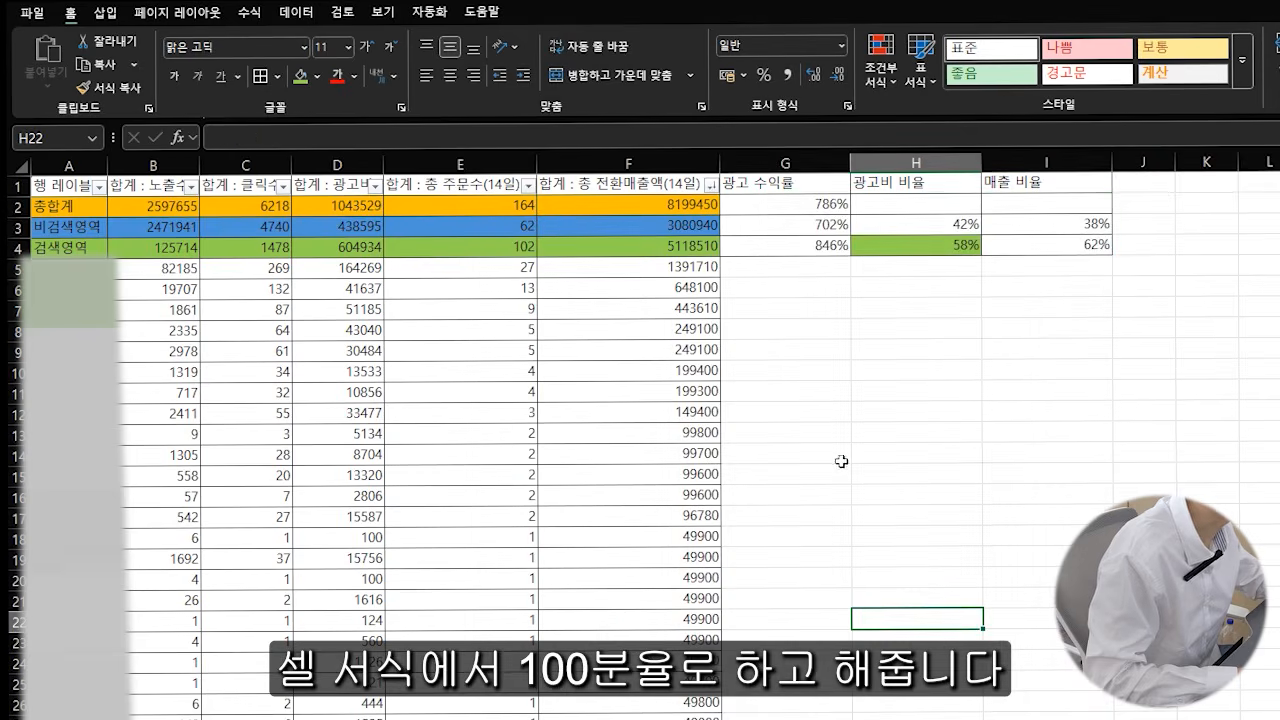
Compare the ad return, ad cost share and sales share of the 비검색영역 and 검색영역 rows.
click(774, 203)
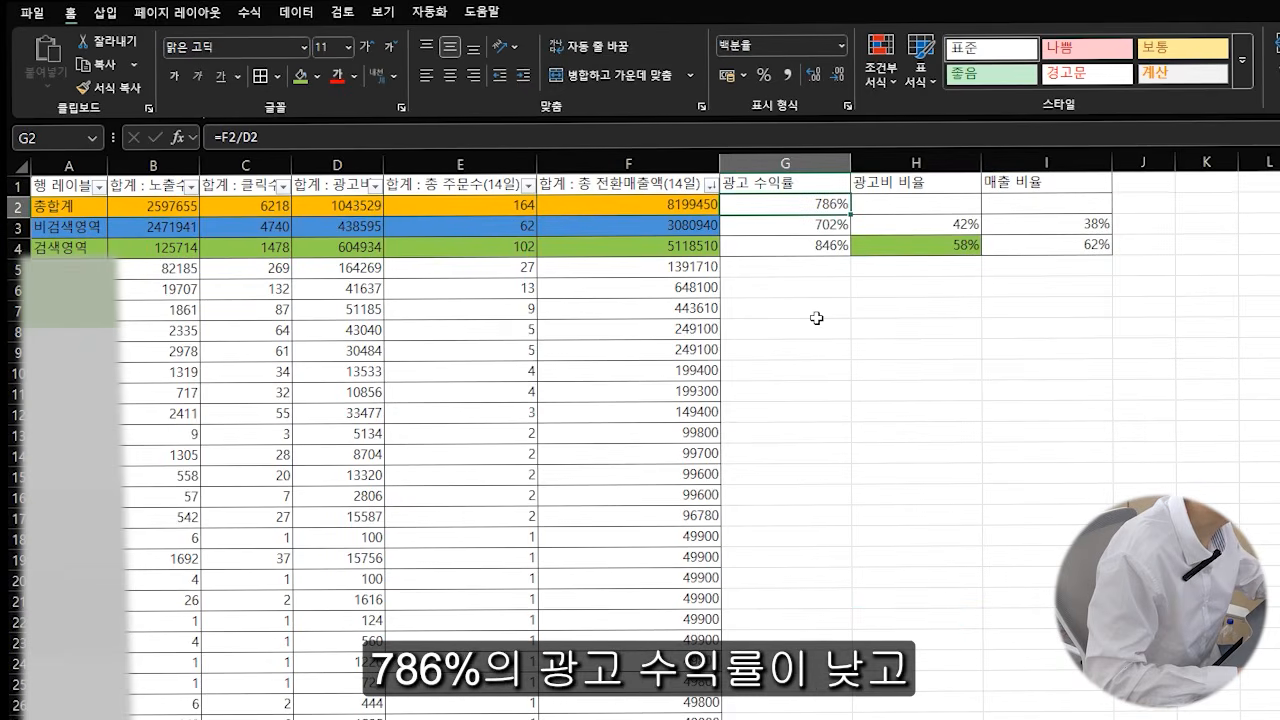
click(803, 230)
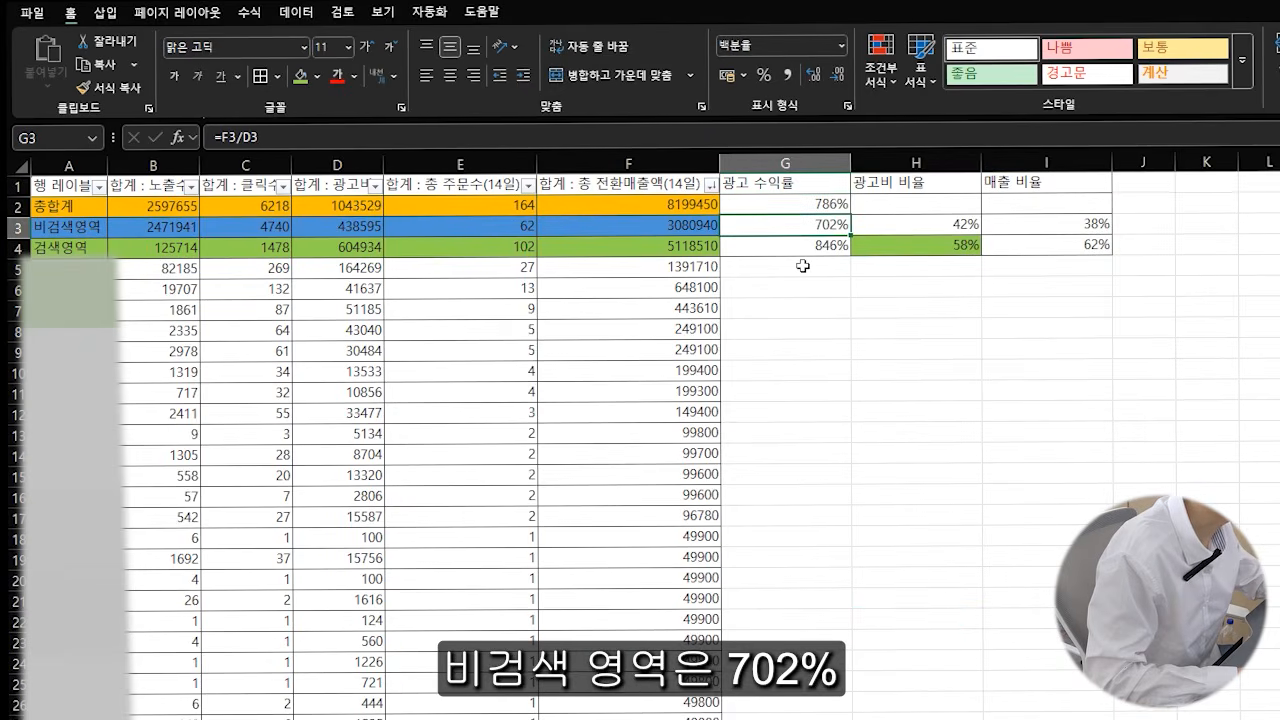
click(803, 250)
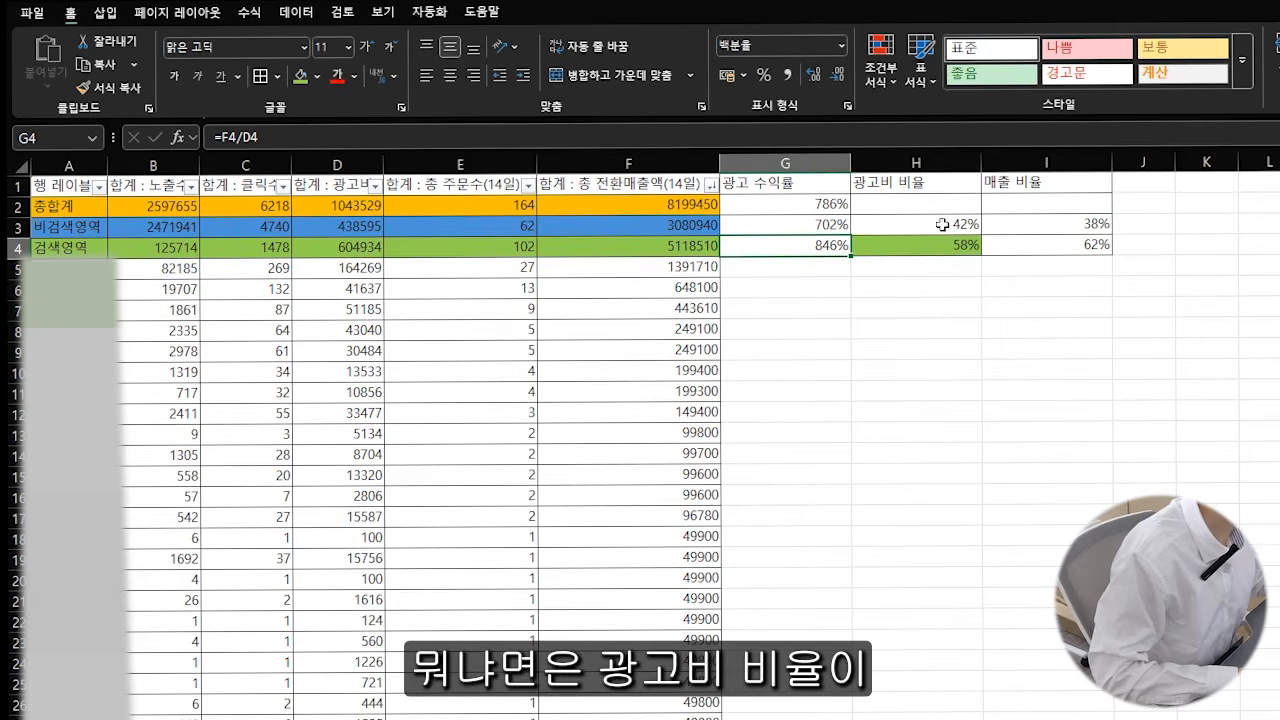
drag(942, 224, 1040, 245)
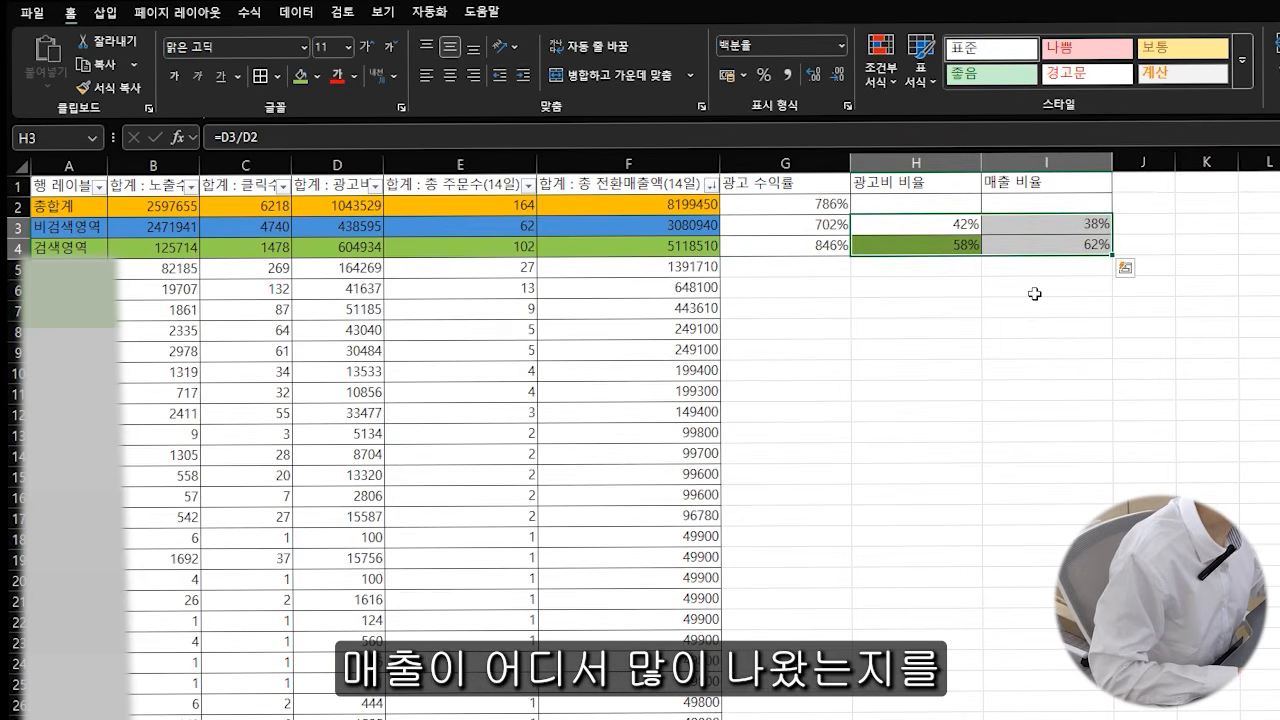
click(967, 247)
click(1030, 247)
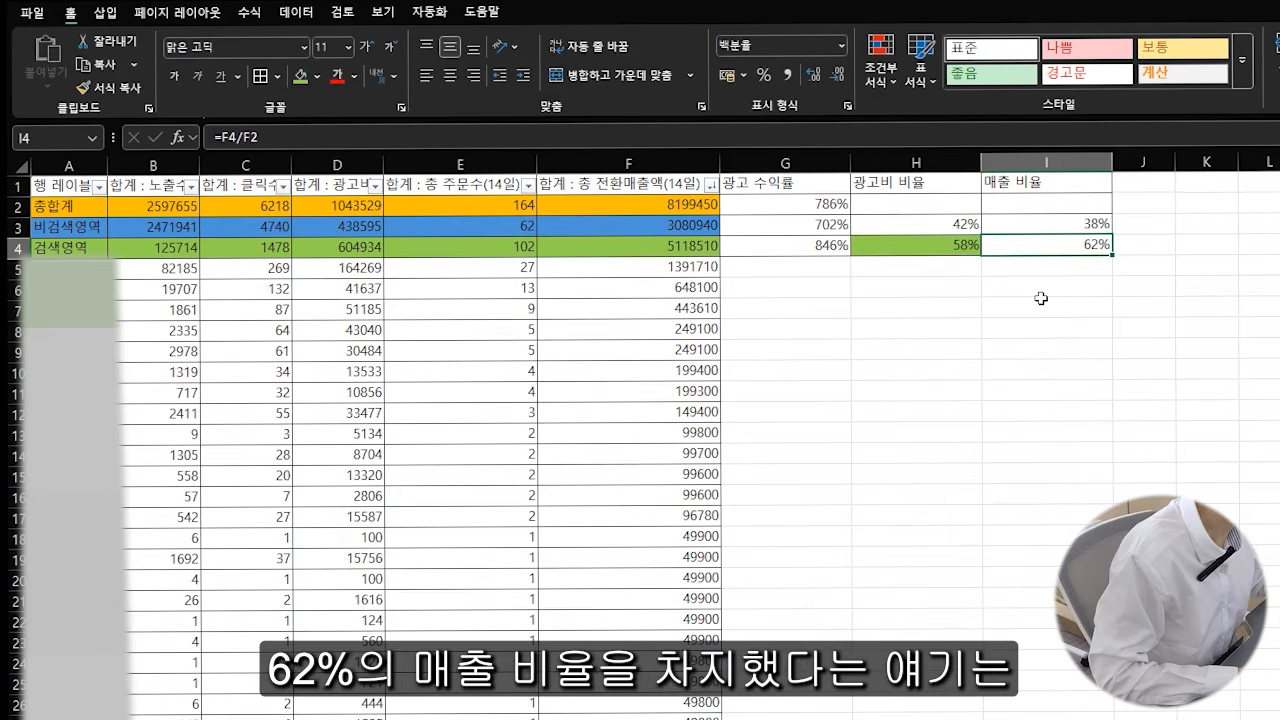
click(958, 224)
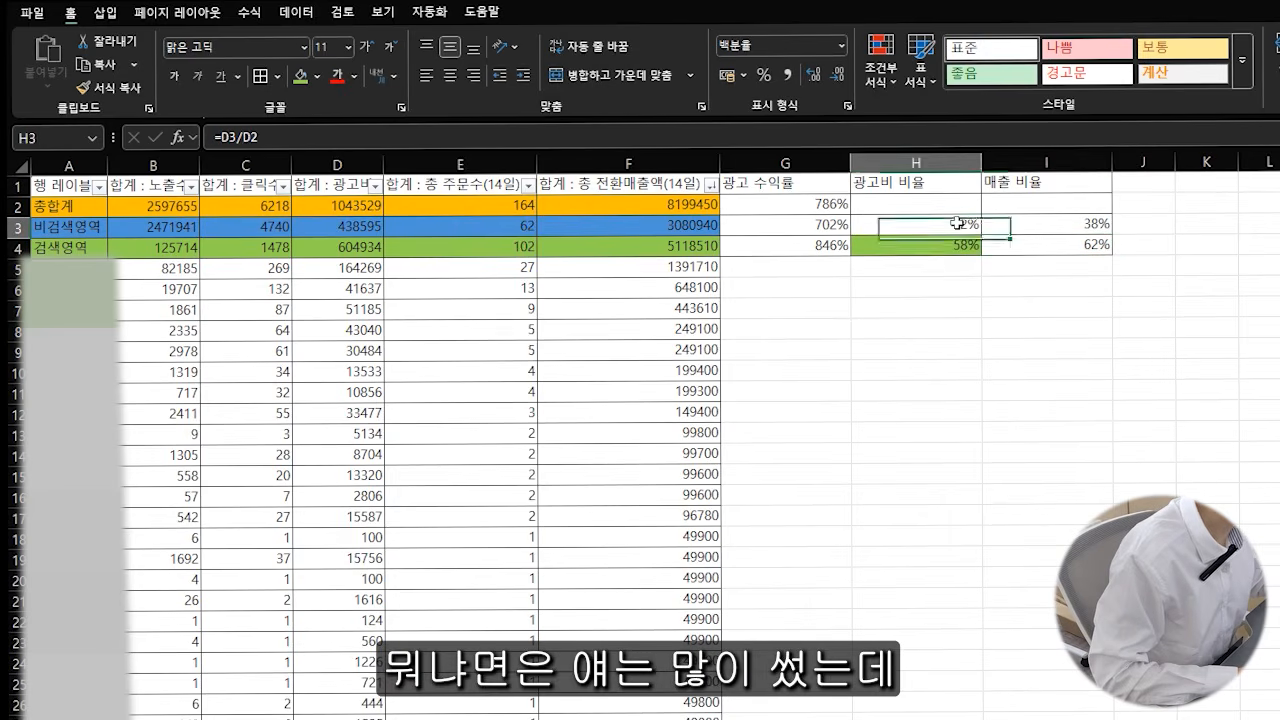
key(Right)
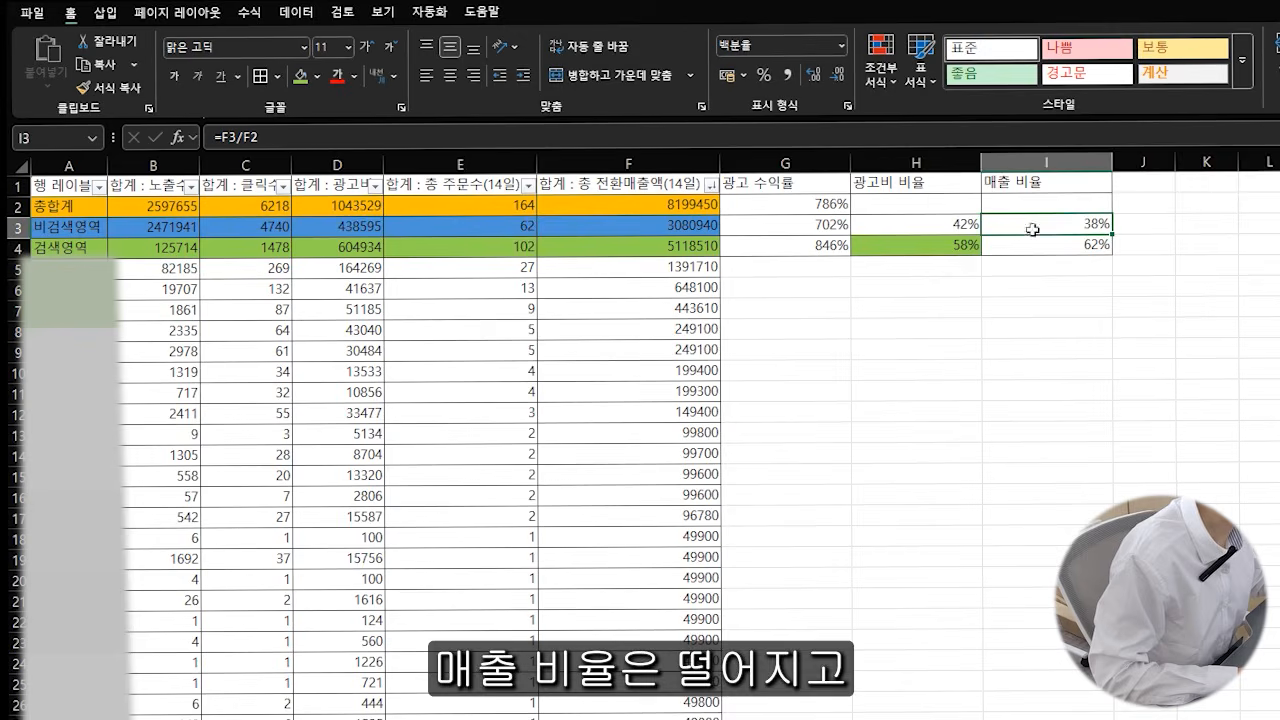
click(954, 253)
key(Right)
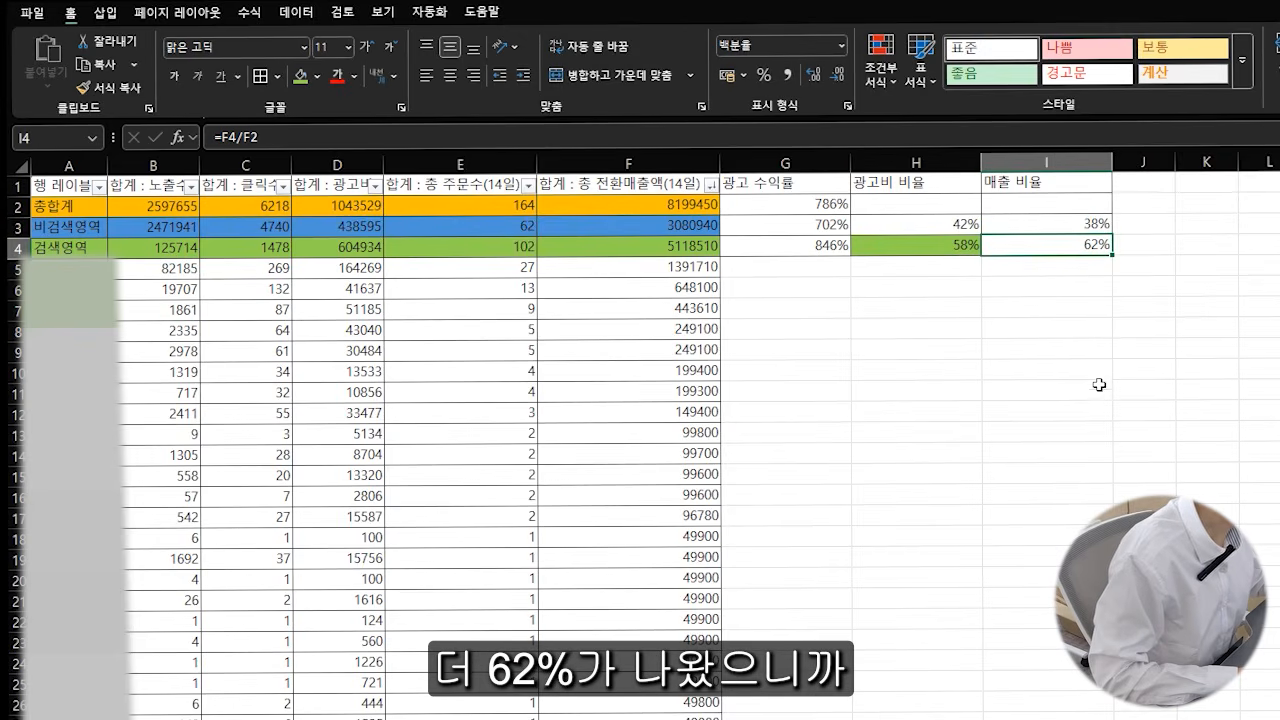
drag(948, 253, 1033, 246)
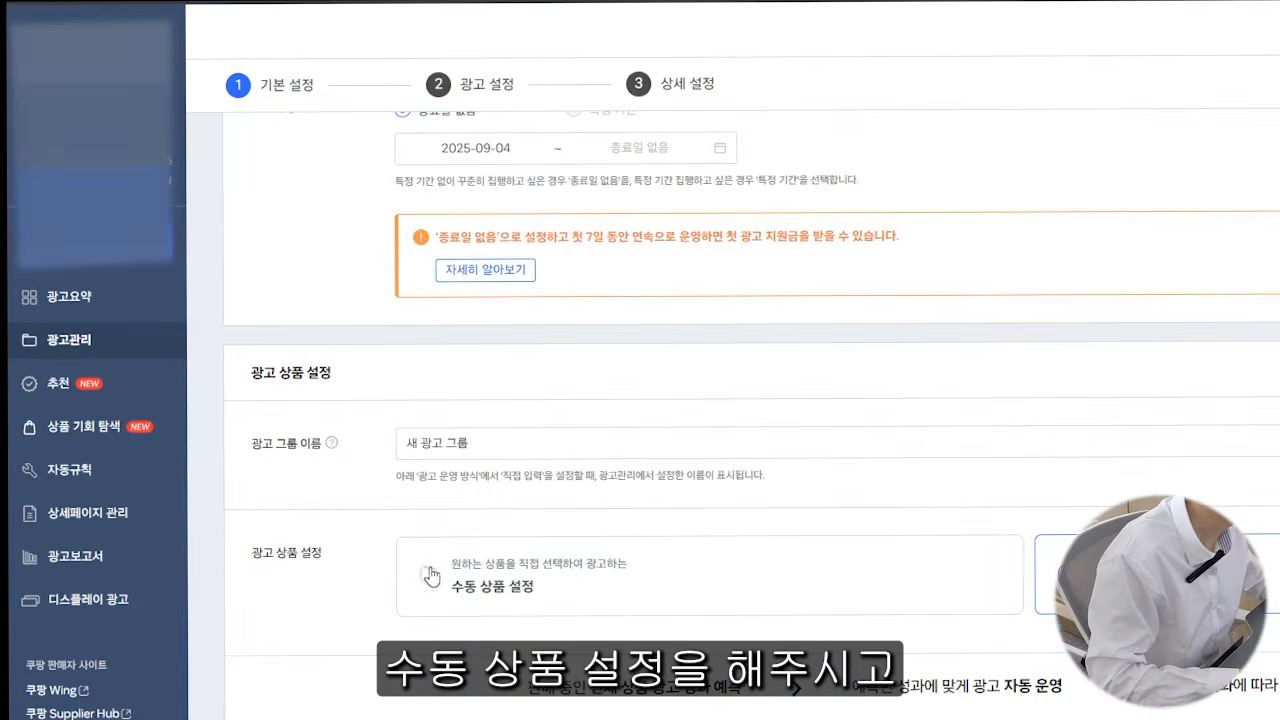
In the Coupang ad creation form, choose 수동 상품 설정 and add the first listed product to the ad group.
click(608, 600)
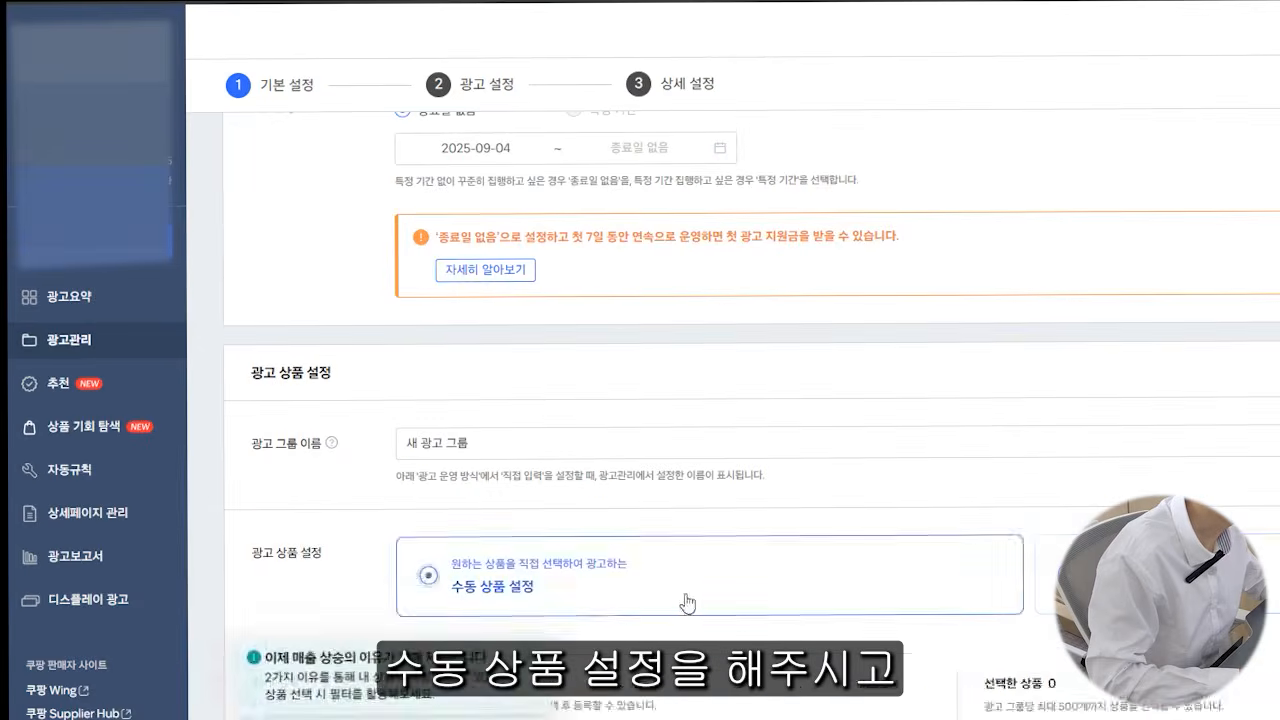
scroll(608, 603, down, 3)
scroll(608, 560, down, 2)
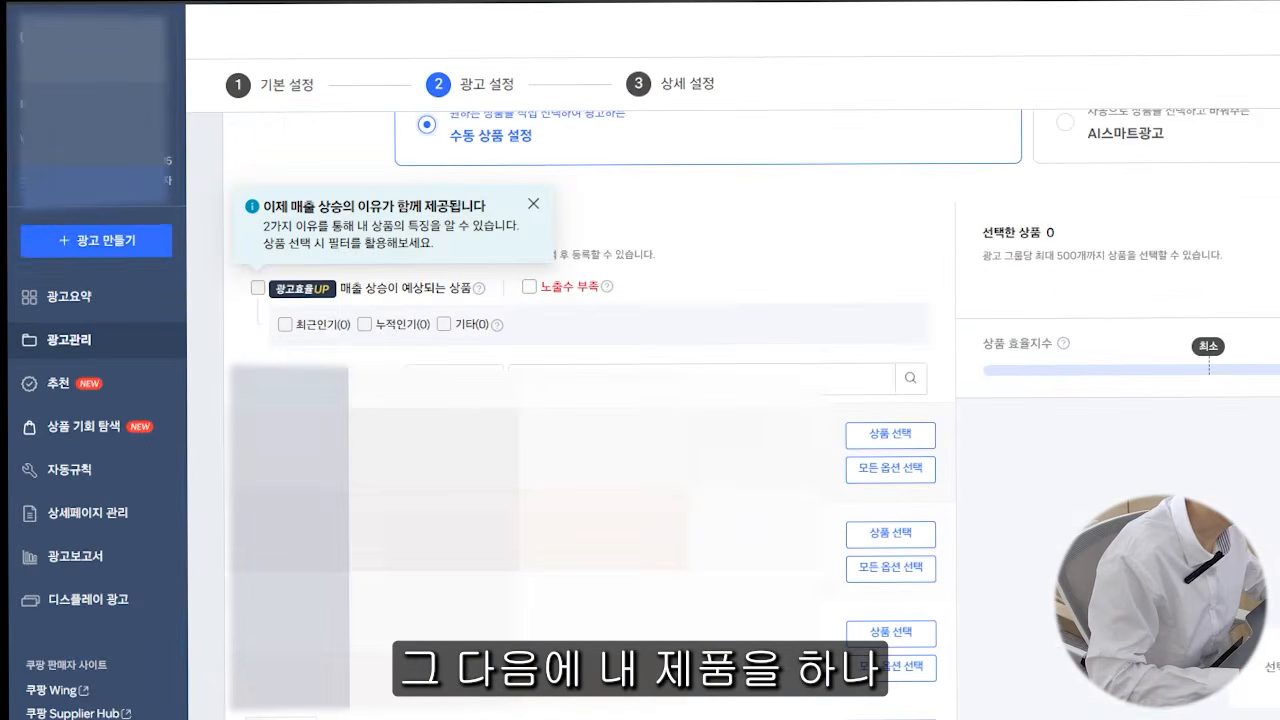
click(862, 435)
Choose 직접입력 as the ad operation method and set the daily budget to 10,000원.
scroll(862, 435, down, 5)
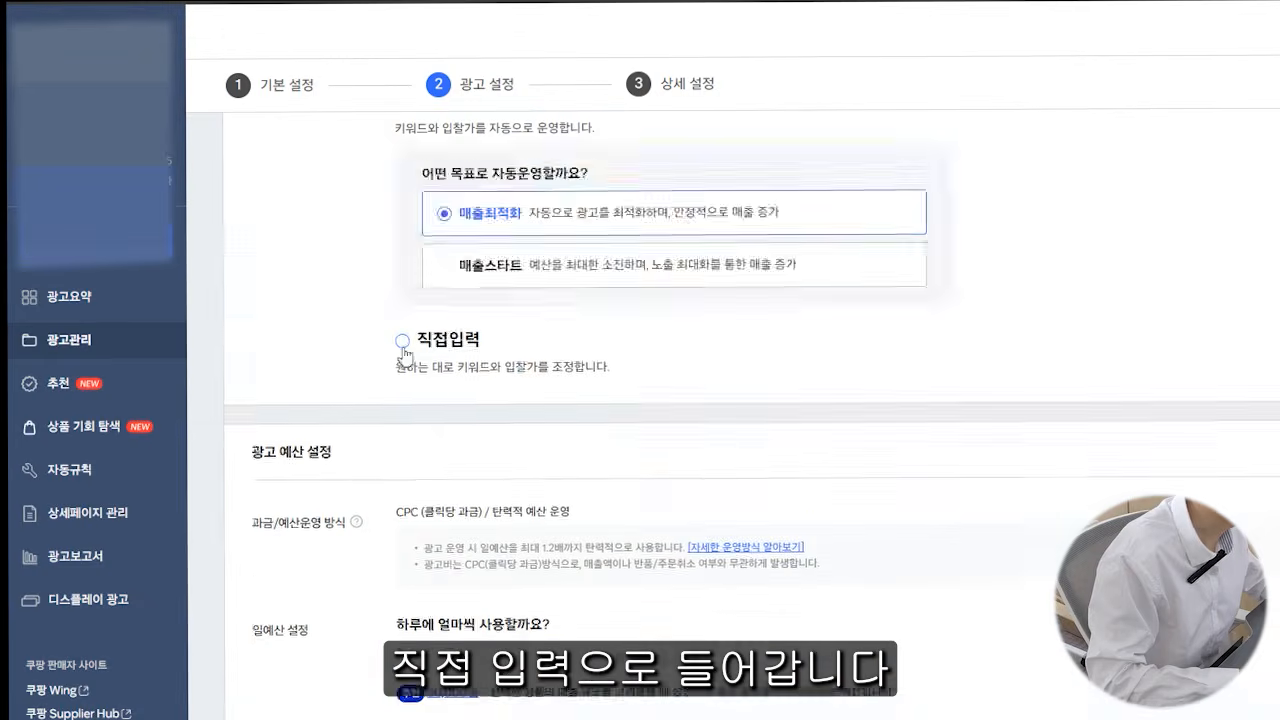
scroll(480, 420, down, 2)
click(565, 488)
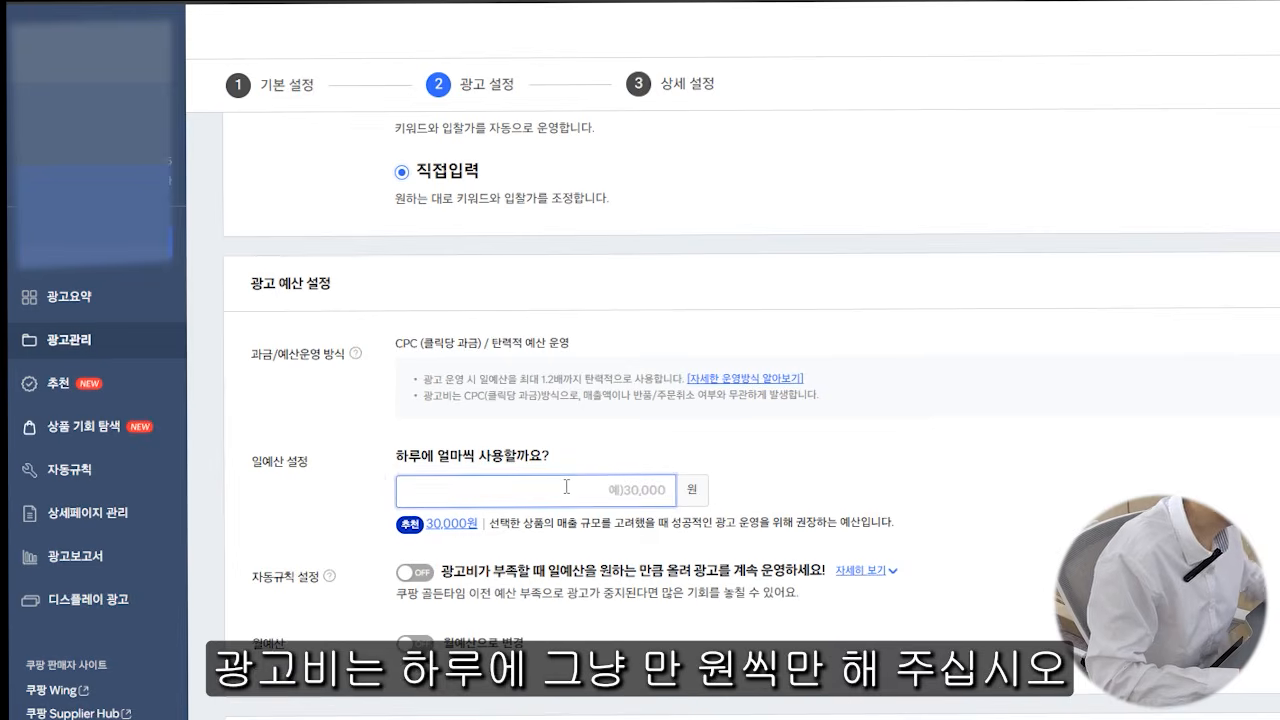
text(10,000)
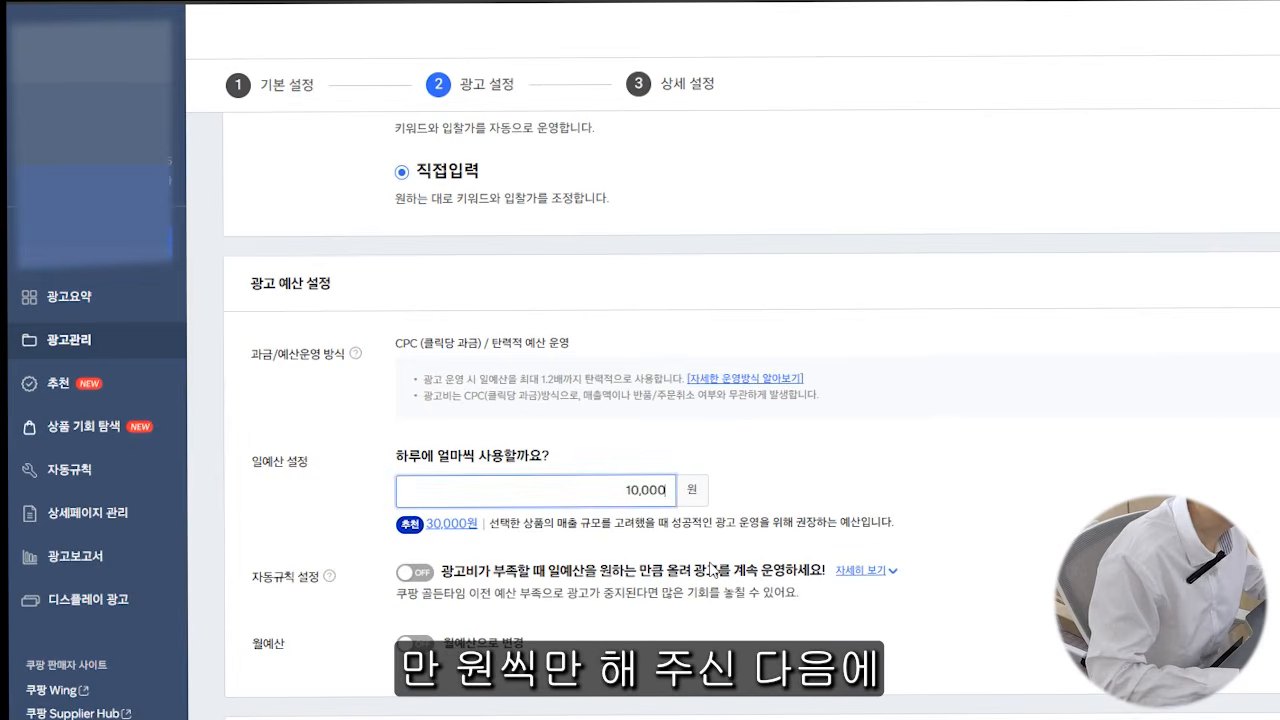
Try smart targeting bids of 100원 and 200원 in 스마트 타겟팅 입찰가, and turn 스마트타겟팅 off.
scroll(711, 569, down, 8)
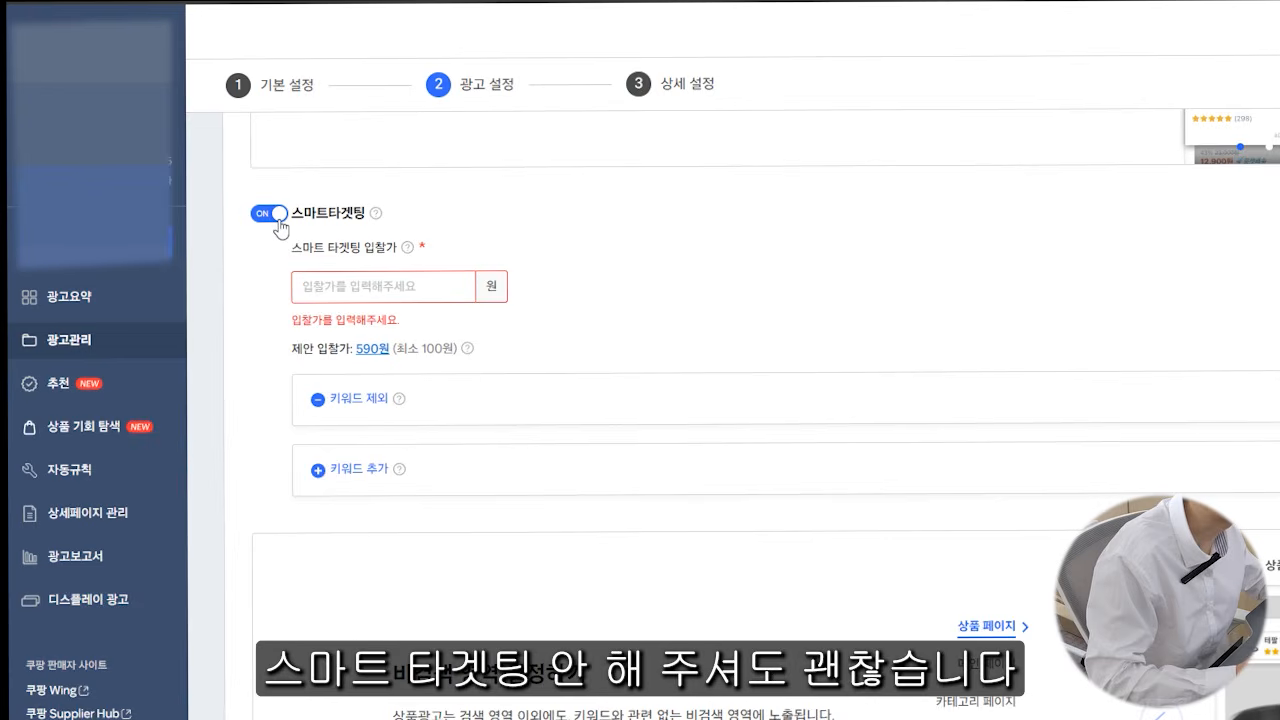
click(336, 281)
text(100)
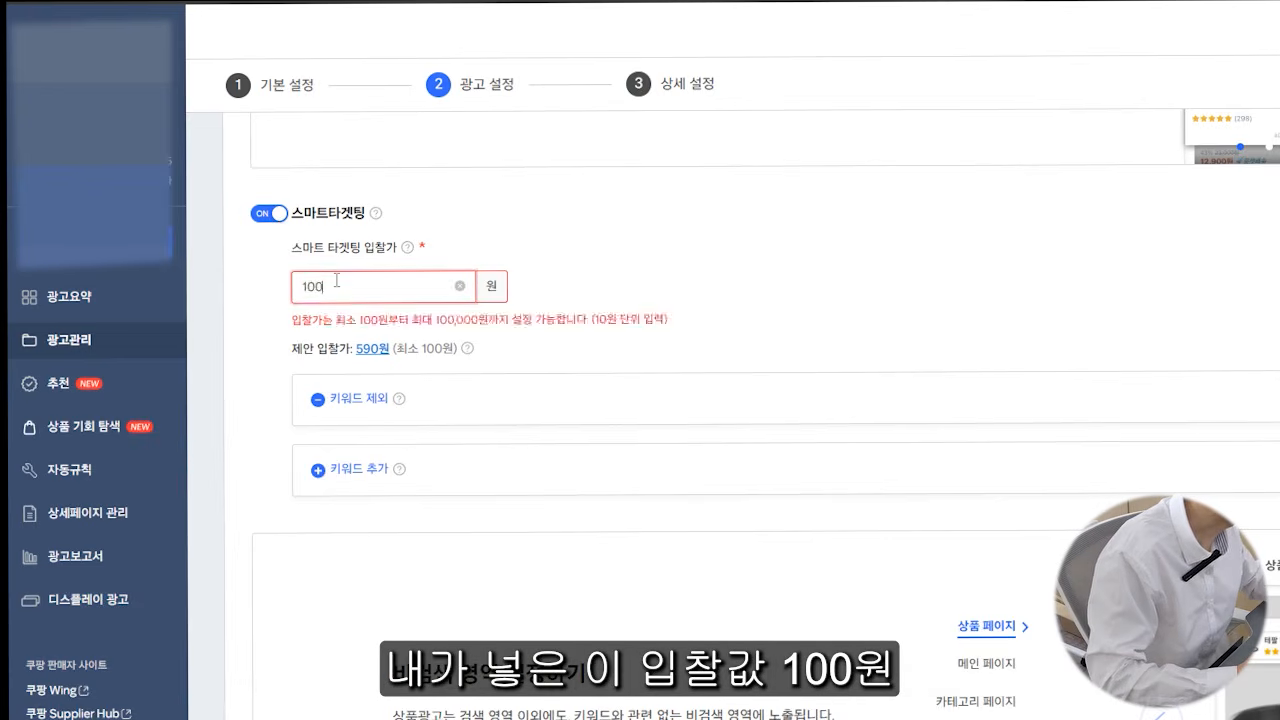
key(BackSpace)
key(BackSpace)
key(BackSpace)
text(200)
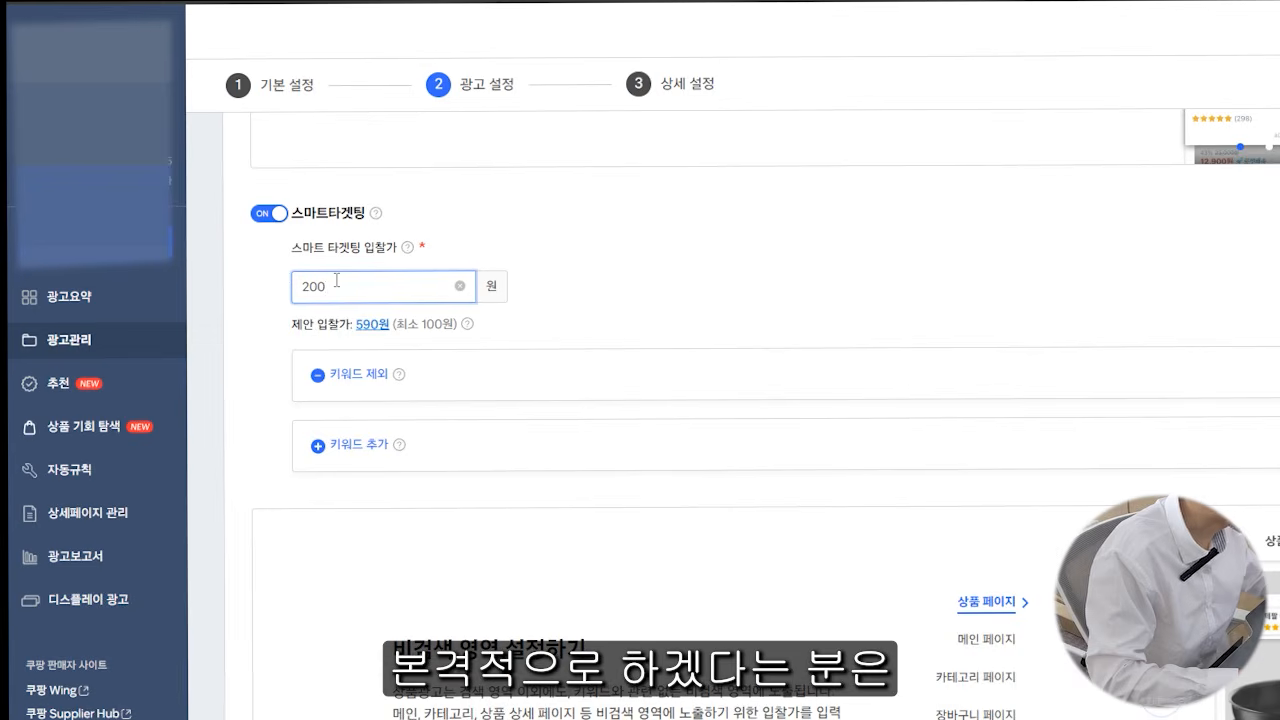
click(270, 214)
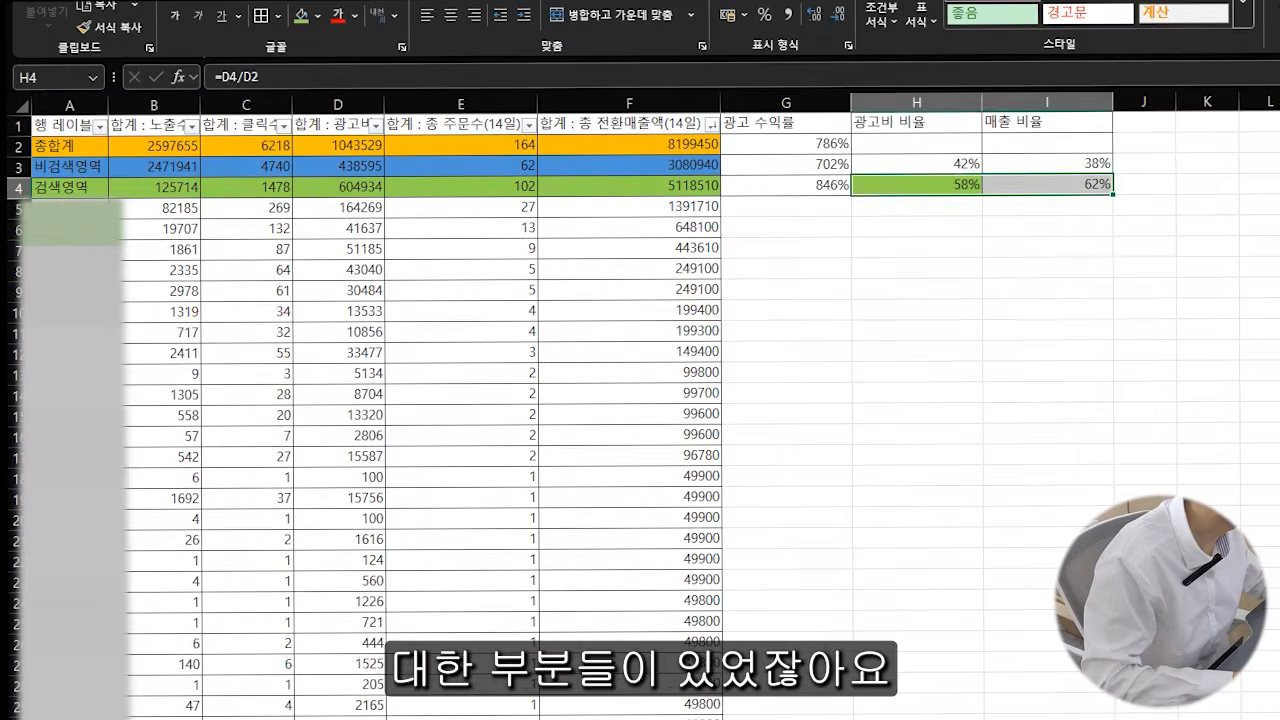
In the Excel report, copy the 광고 수익률 formula from G4 down column G for the keyword rows below.
click(72, 208)
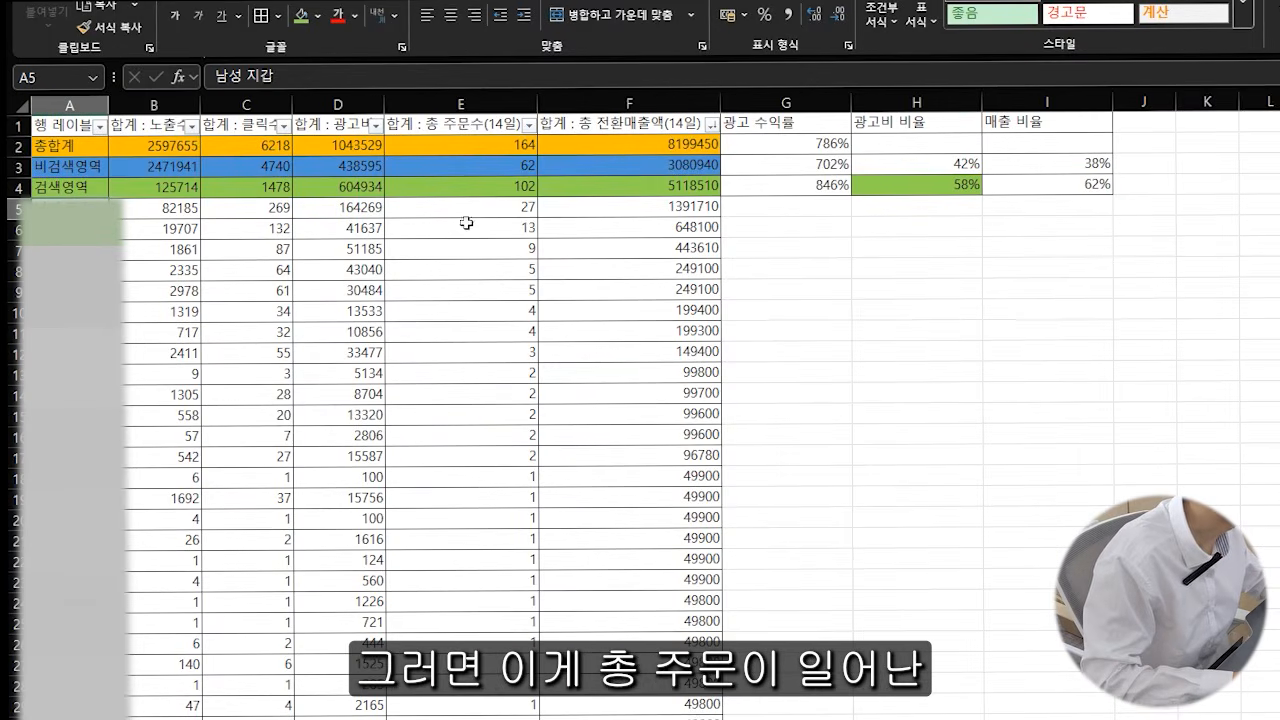
scroll(467, 225, down, 3)
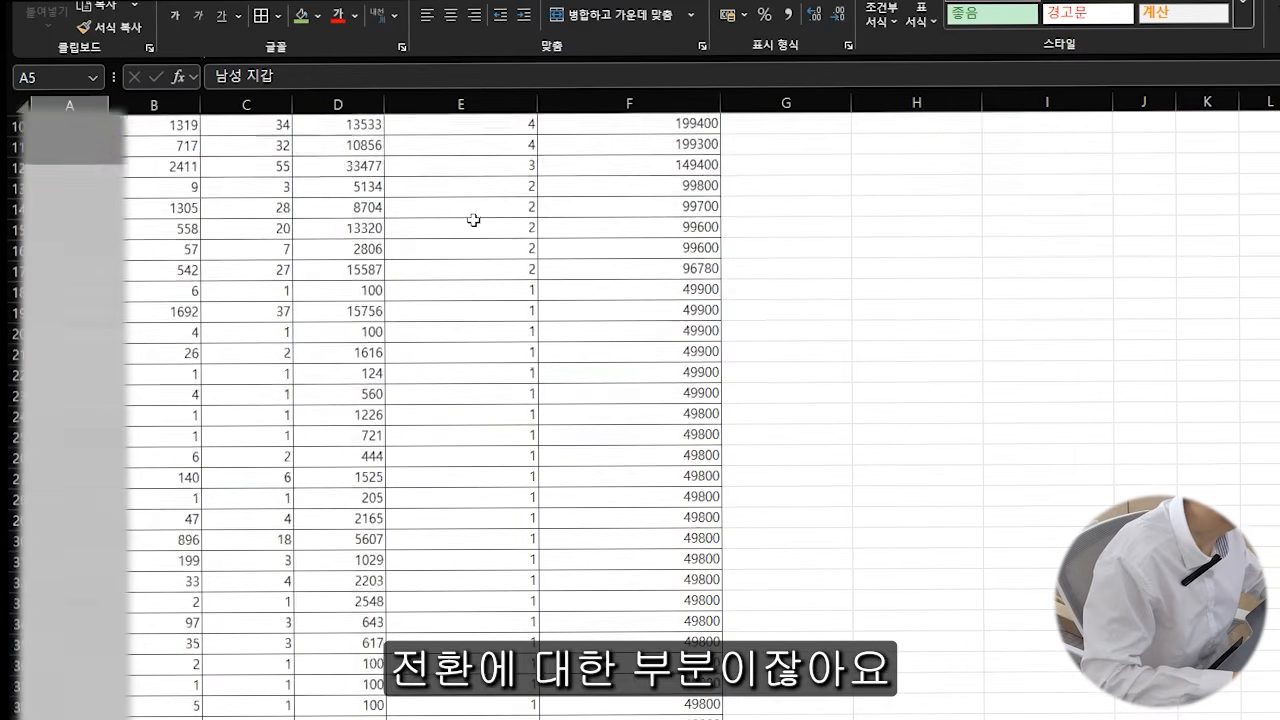
scroll(473, 220, up, 3)
click(765, 186)
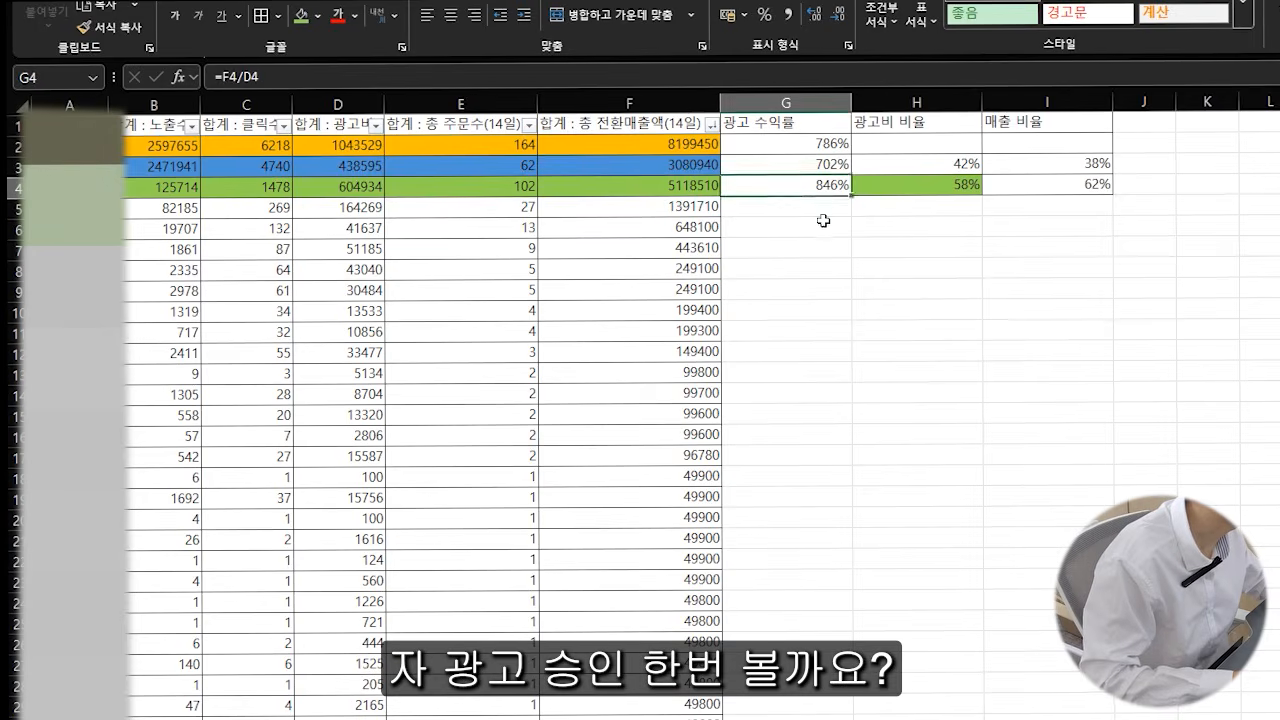
key(ctrl+c)
key(Down)
scroll(760, 530, down, 5)
scroll(777, 520, up, 5)
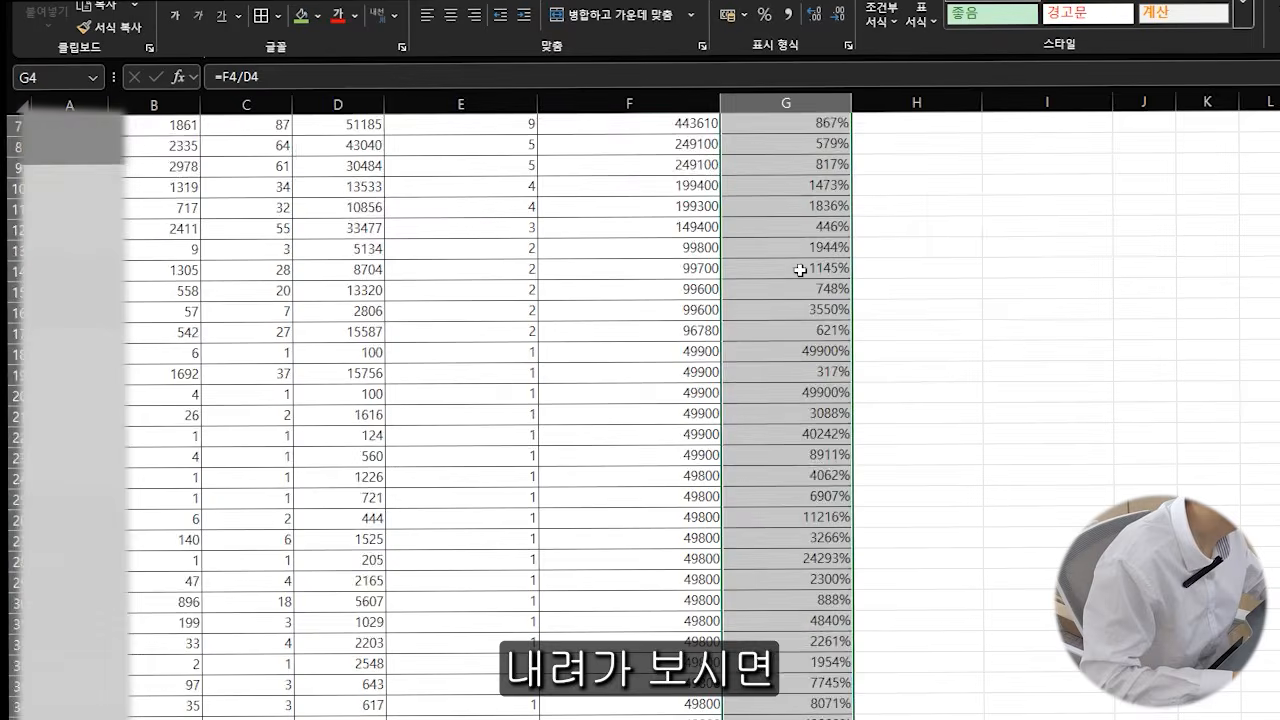
scroll(800, 269, down, 5)
scroll(800, 269, up, 3)
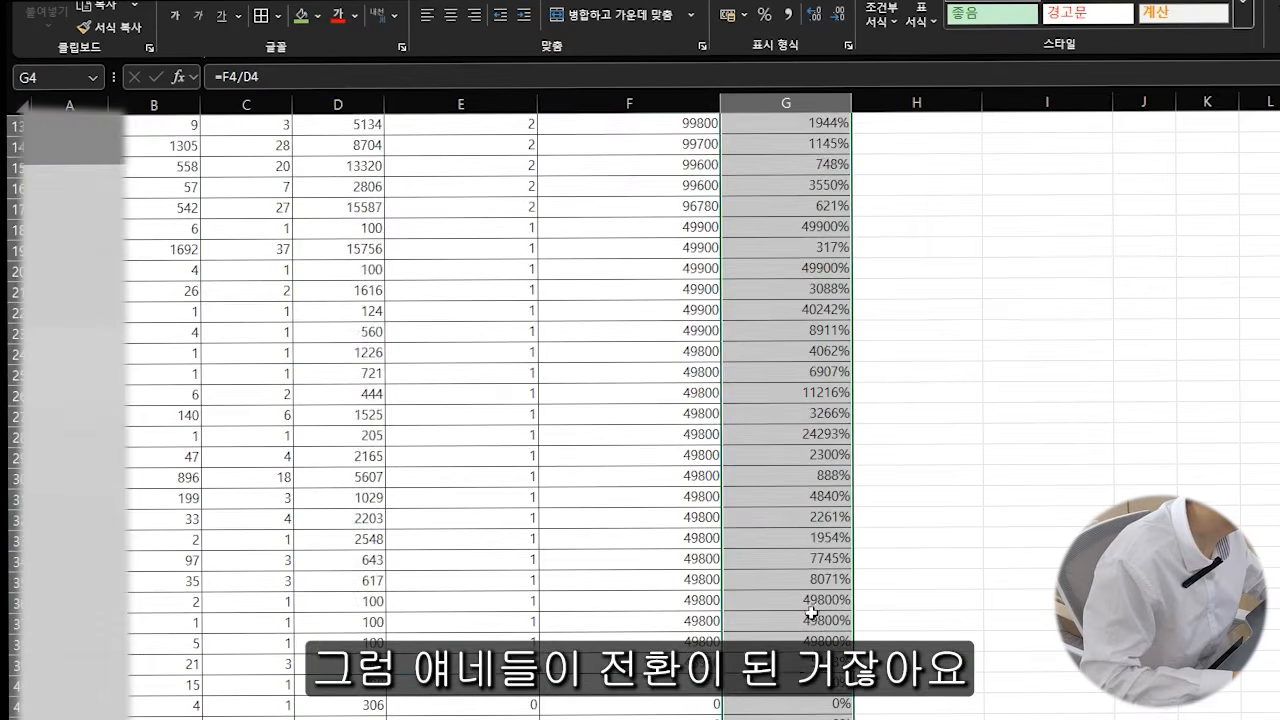
Copy all the converted keywords in cells A5 to A39, the rows with at least one order.
click(793, 668)
drag(793, 668, 330, 124)
scroll(344, 318, up, 4)
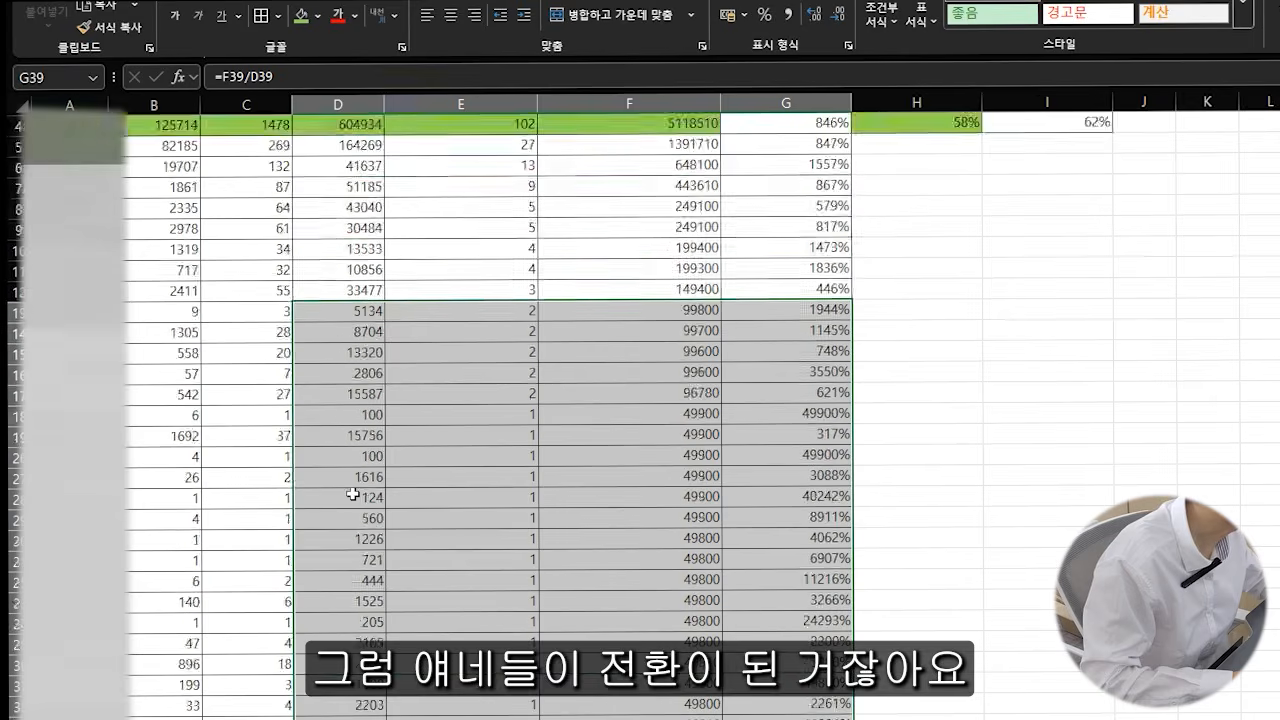
scroll(326, 568, down, 3)
click(70, 718)
scroll(90, 700, up, 3)
scroll(110, 640, down, 1)
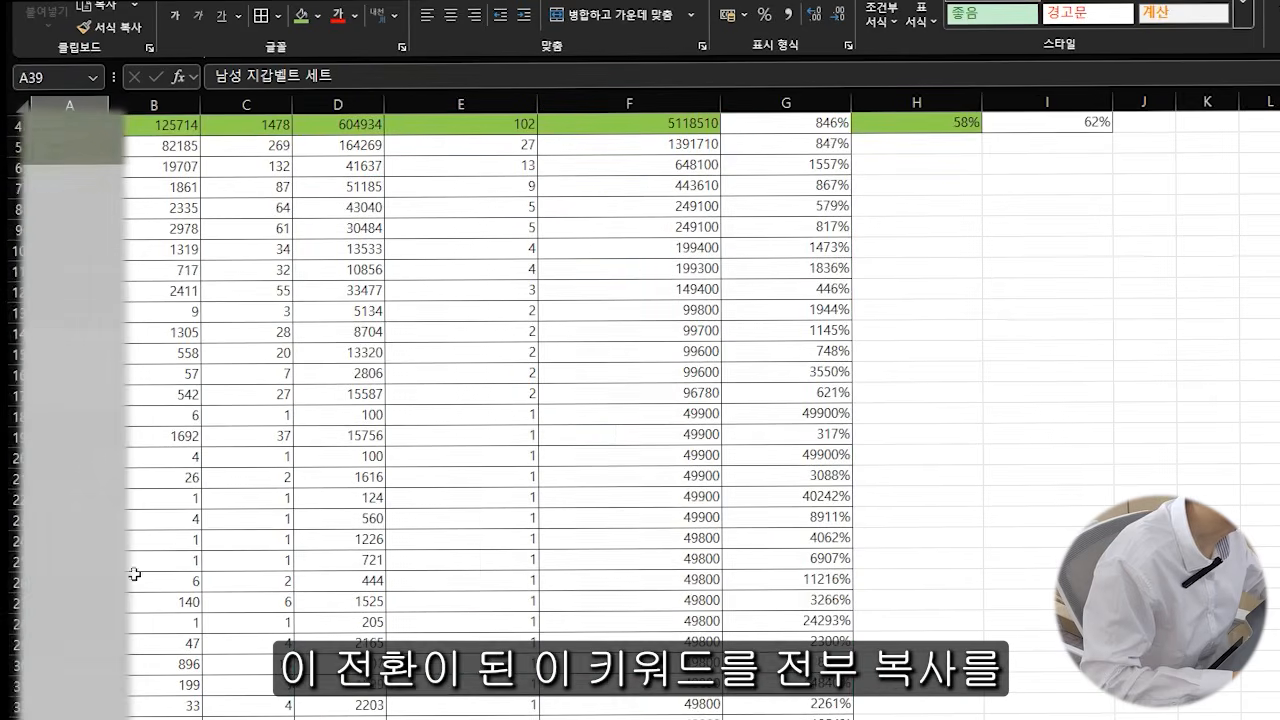
shift+click(72, 146)
key(ctrl+c)
Switch to the Coupang ad form, paste the 키링 keyword list into 키워드 직접 입력 and add the keywords.
key(alt+Tab)
click(334, 309)
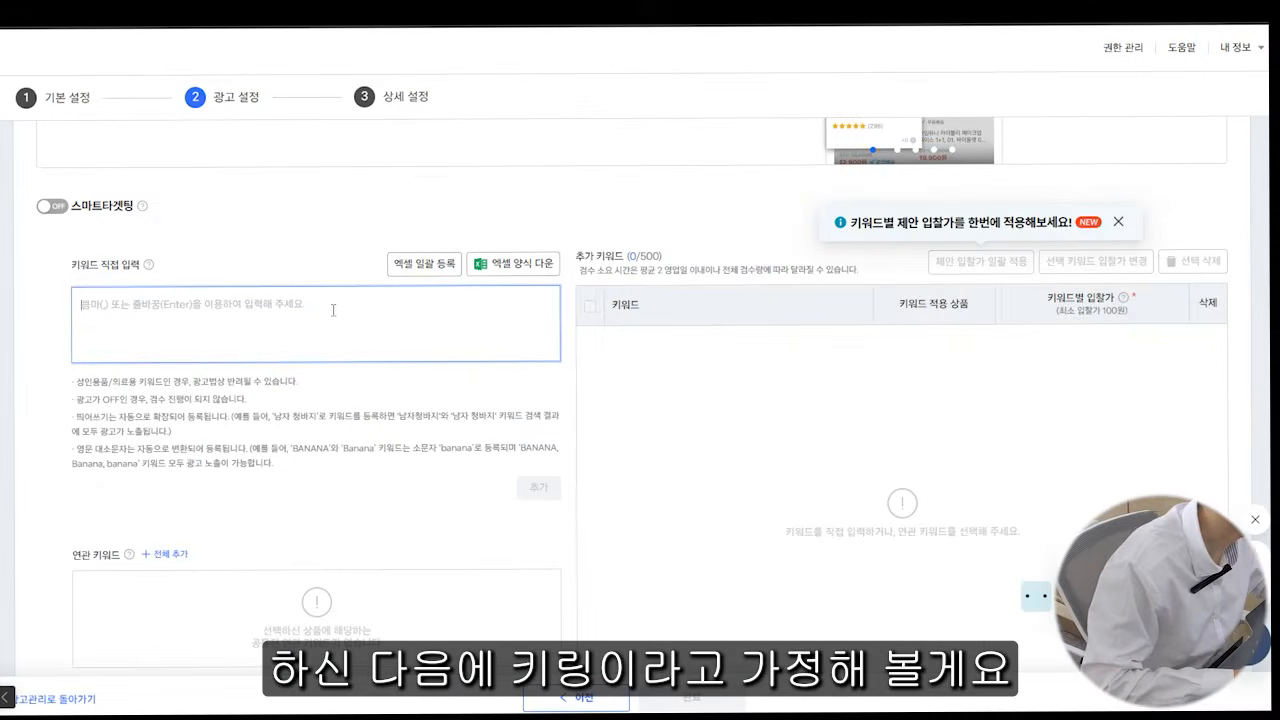
key(ctrl+v)
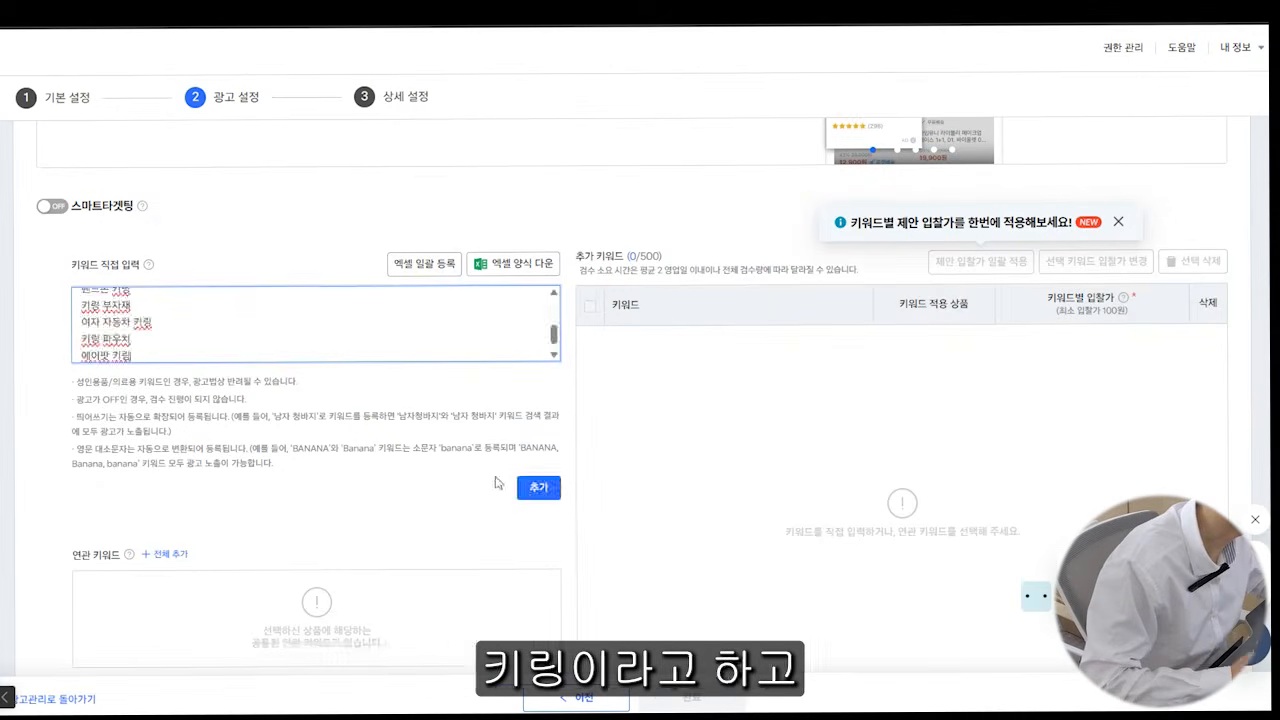
click(538, 487)
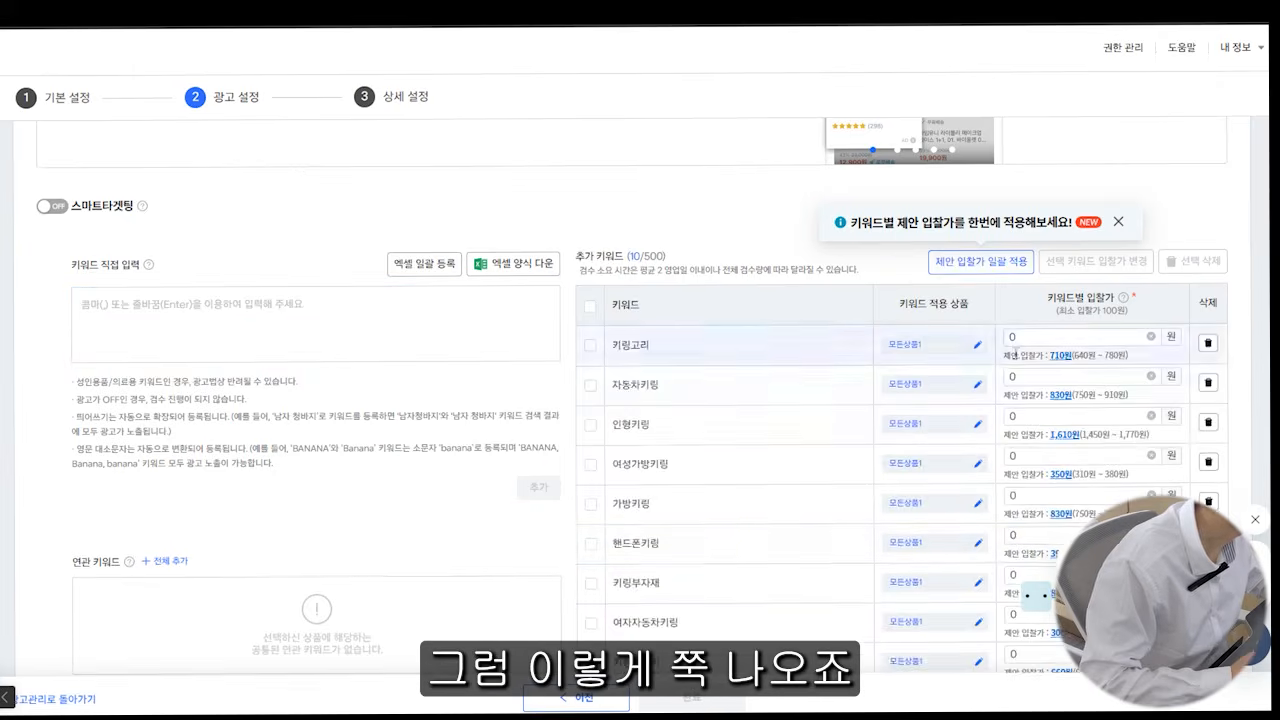
Set the 키워드별 입찰가 of all added 키링 keywords to 100원.
scroll(1018, 353, down, 1)
scroll(1000, 560, up, 1)
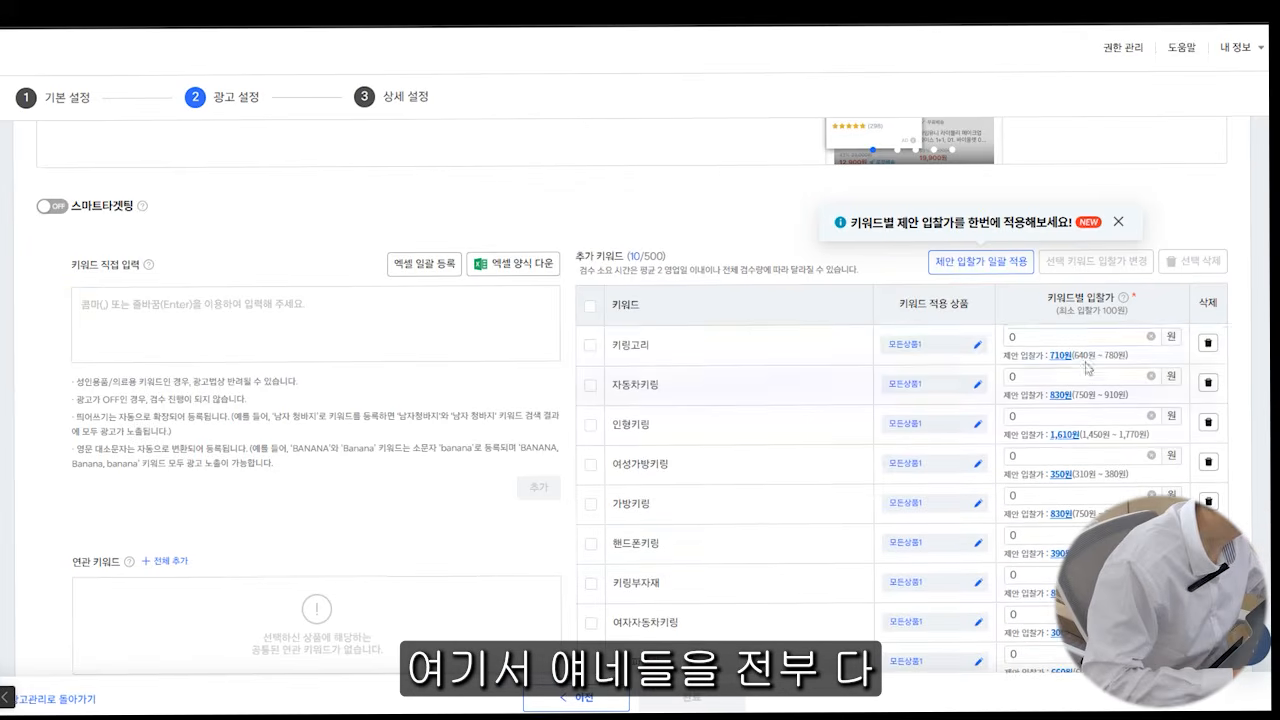
click(1065, 340)
text(100)
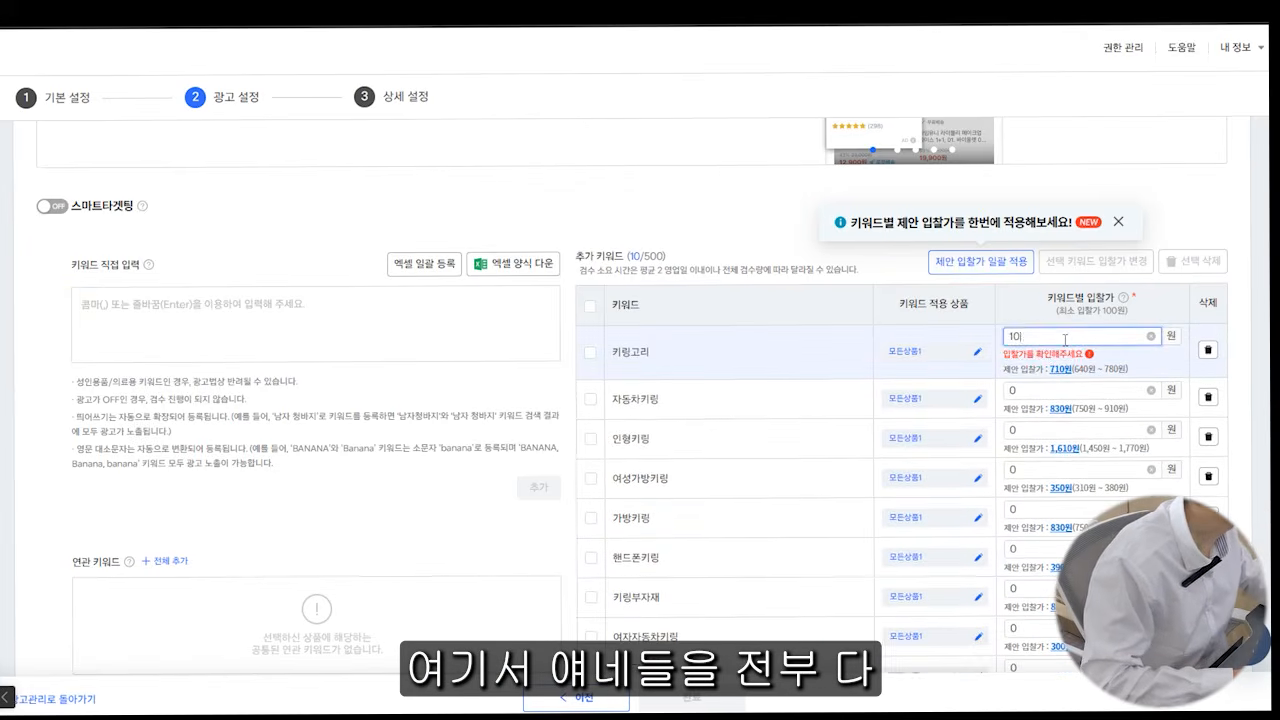
key(ctrl+a)
click(1065, 377)
key(ctrl+v)
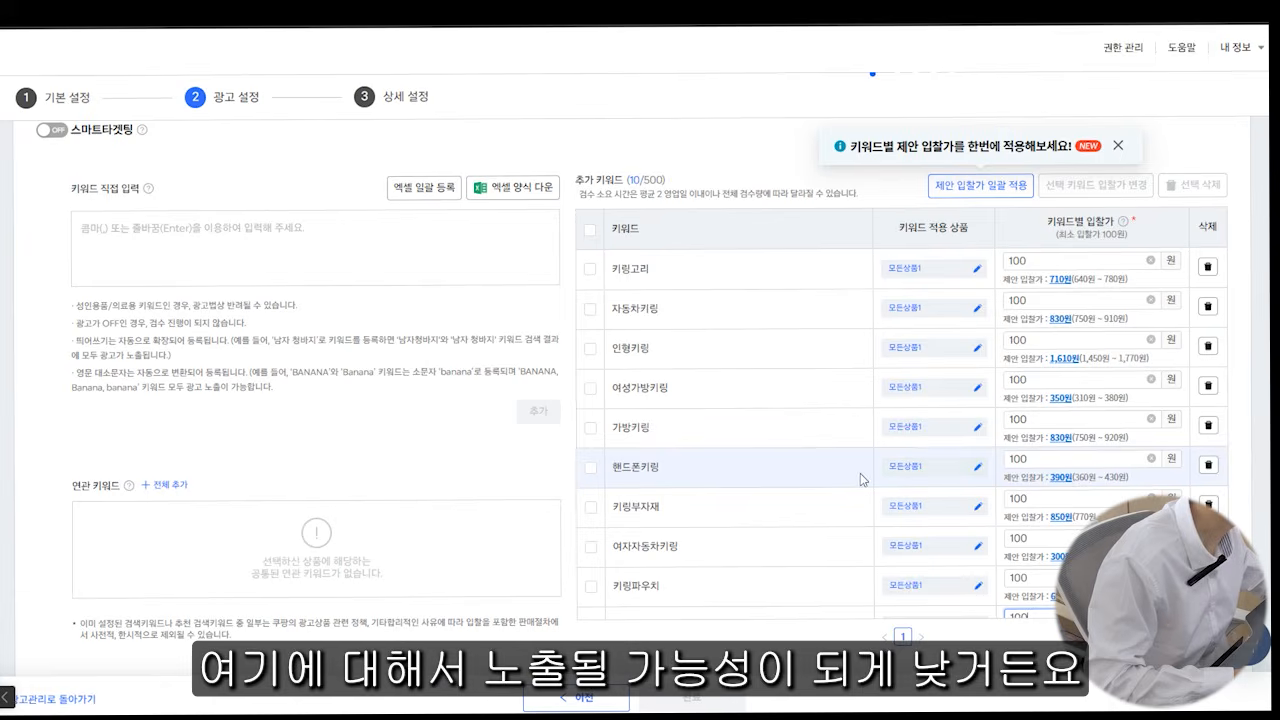
Turn 스마트타겟팅 on and set its bid to 100원.
scroll(717, 491, up, 2)
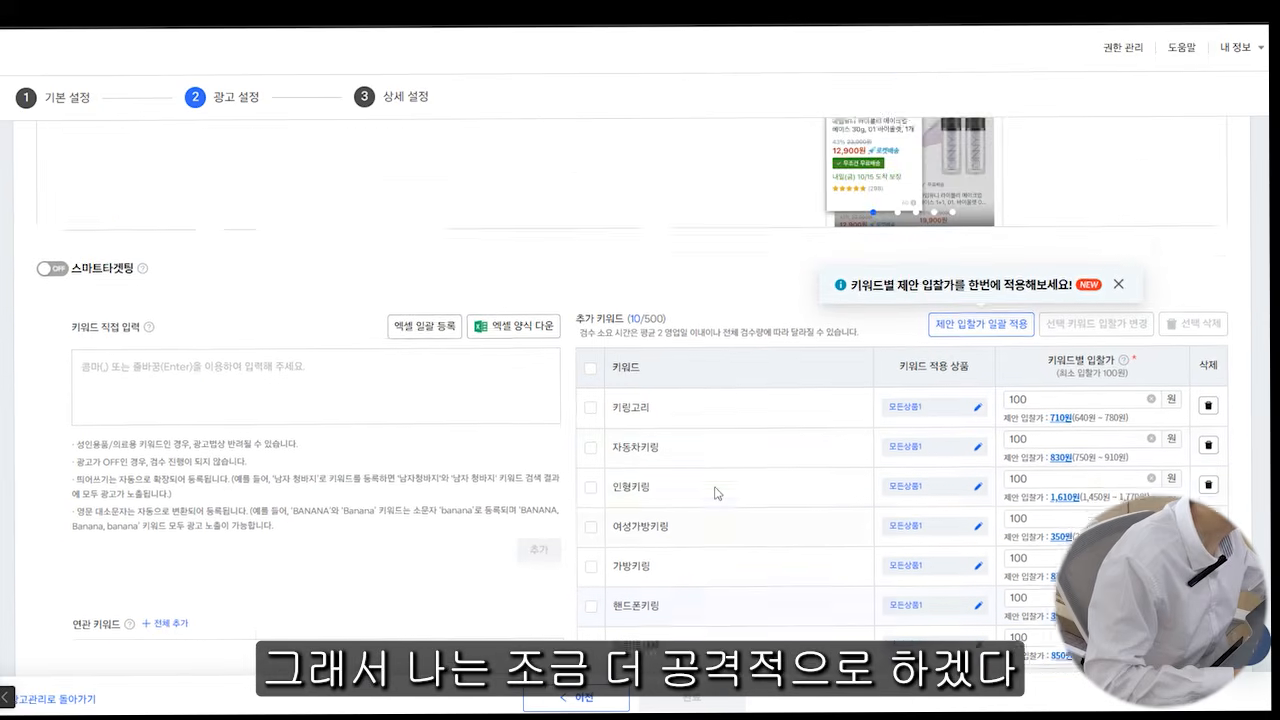
click(52, 282)
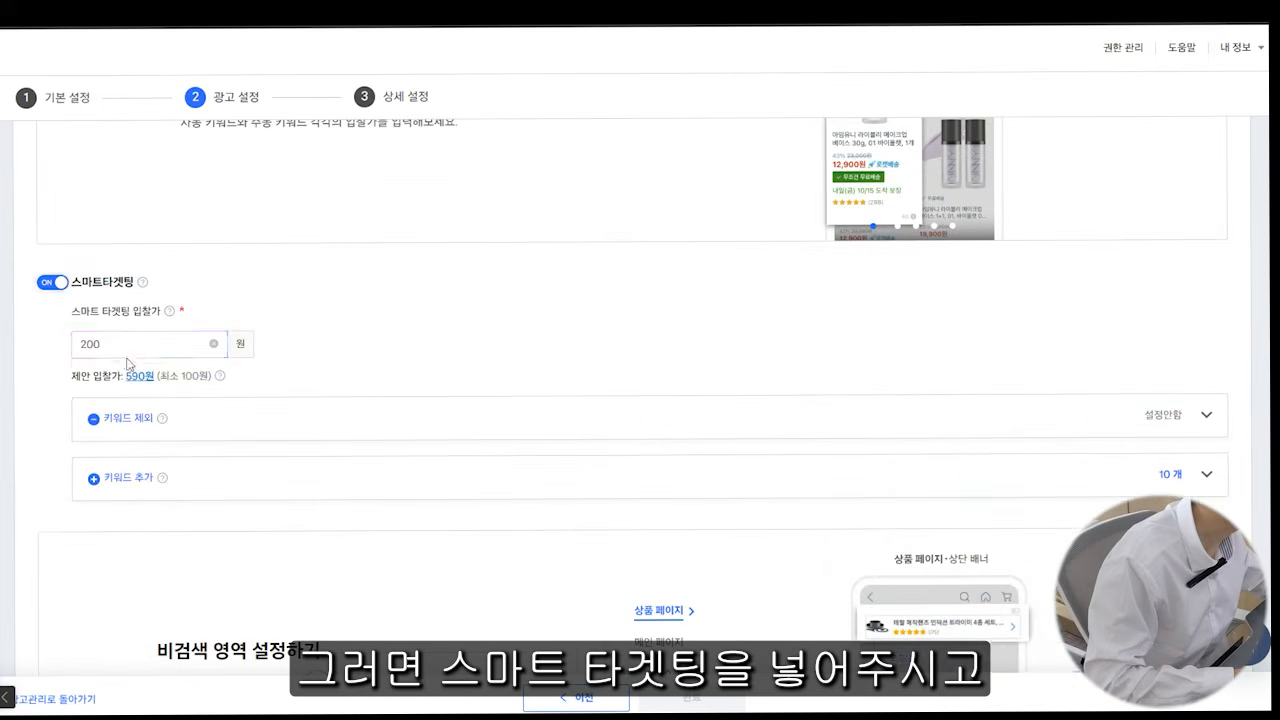
text(10)
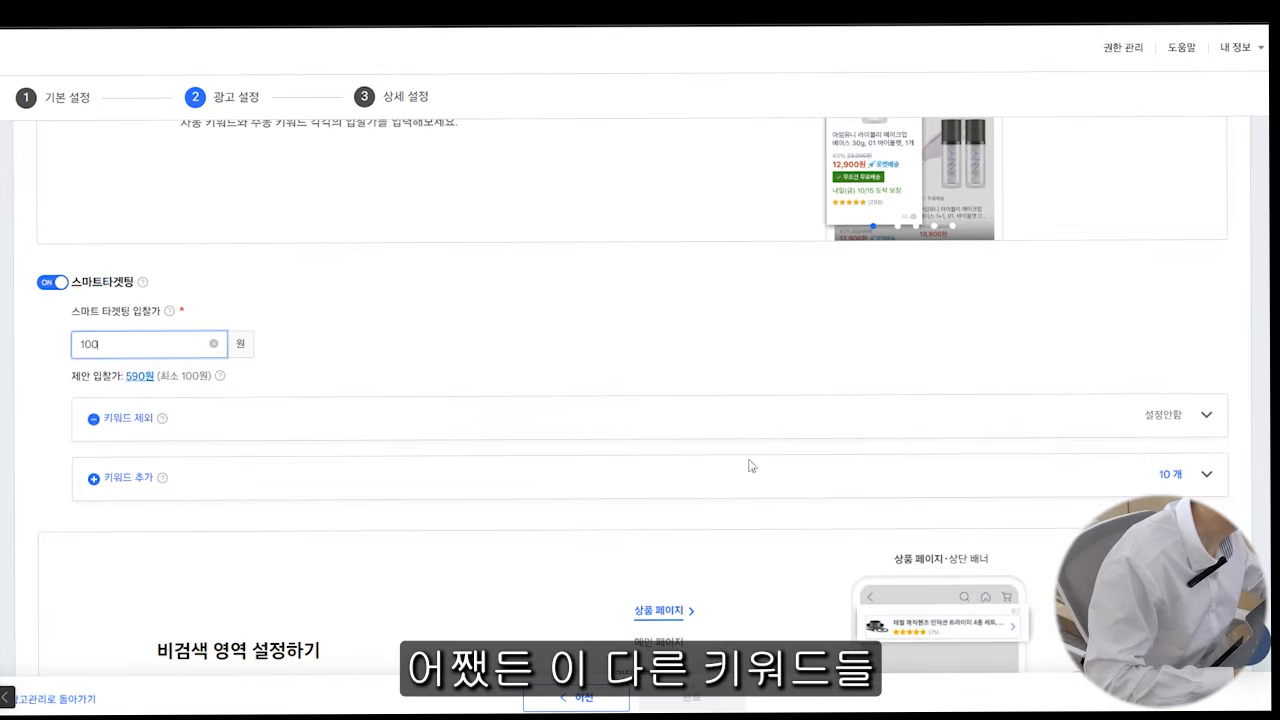
scroll(740, 492, down, 5)
scroll(740, 492, up, 3)
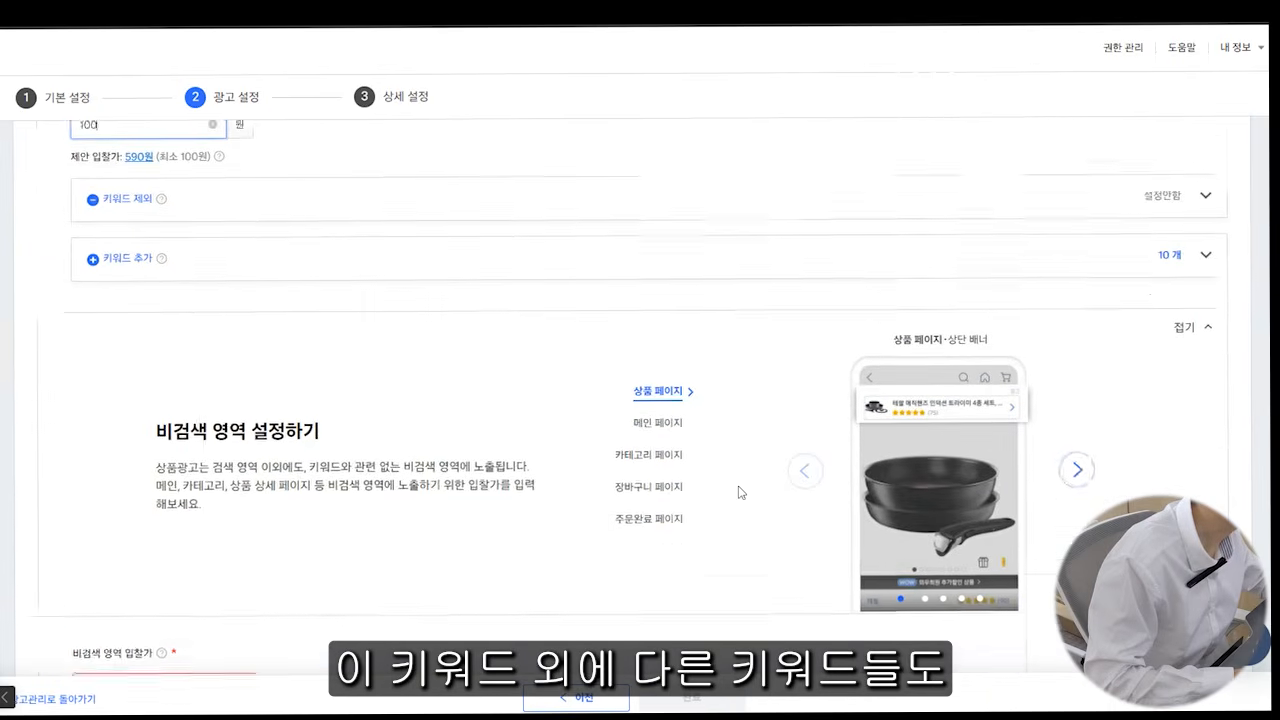
scroll(740, 492, up, 1)
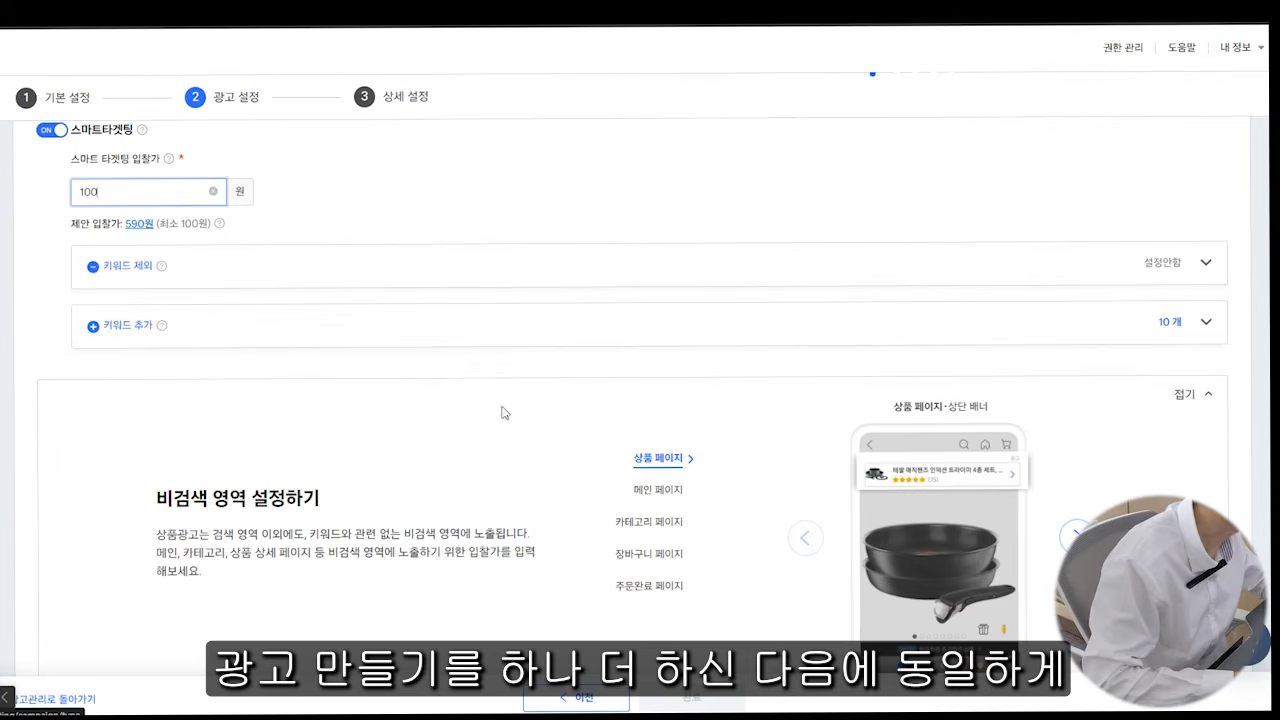
scroll(500, 411, down, 10)
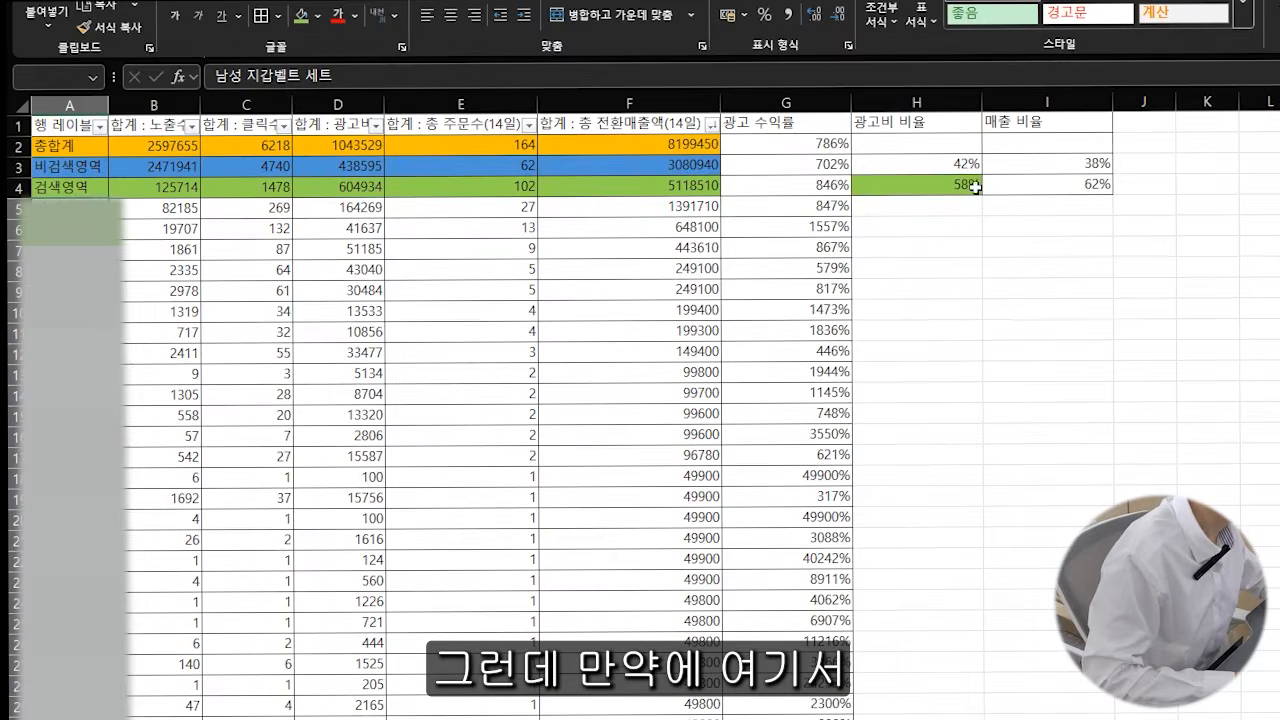
In the Excel report, compare the 광고비 비율 and 매출 비율 of the 비검색영역 row with those of the 검색영역 row.
click(933, 162)
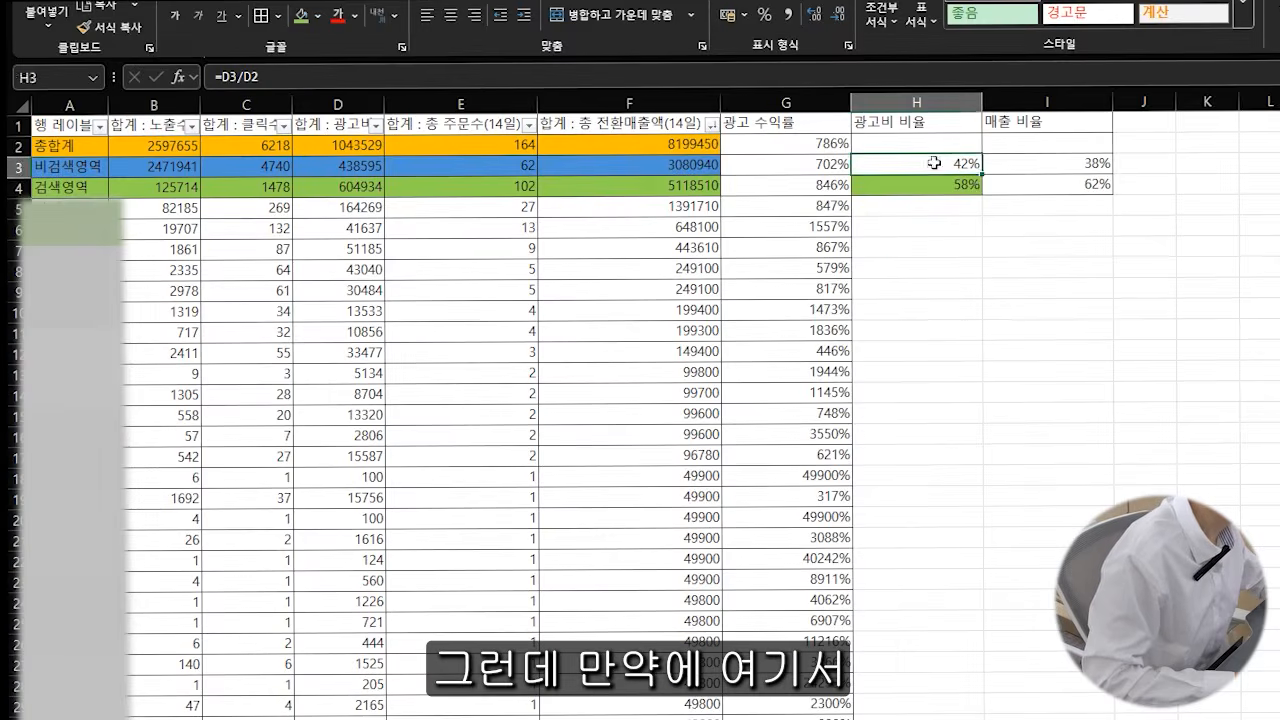
drag(934, 162, 1022, 164)
drag(944, 190, 1028, 181)
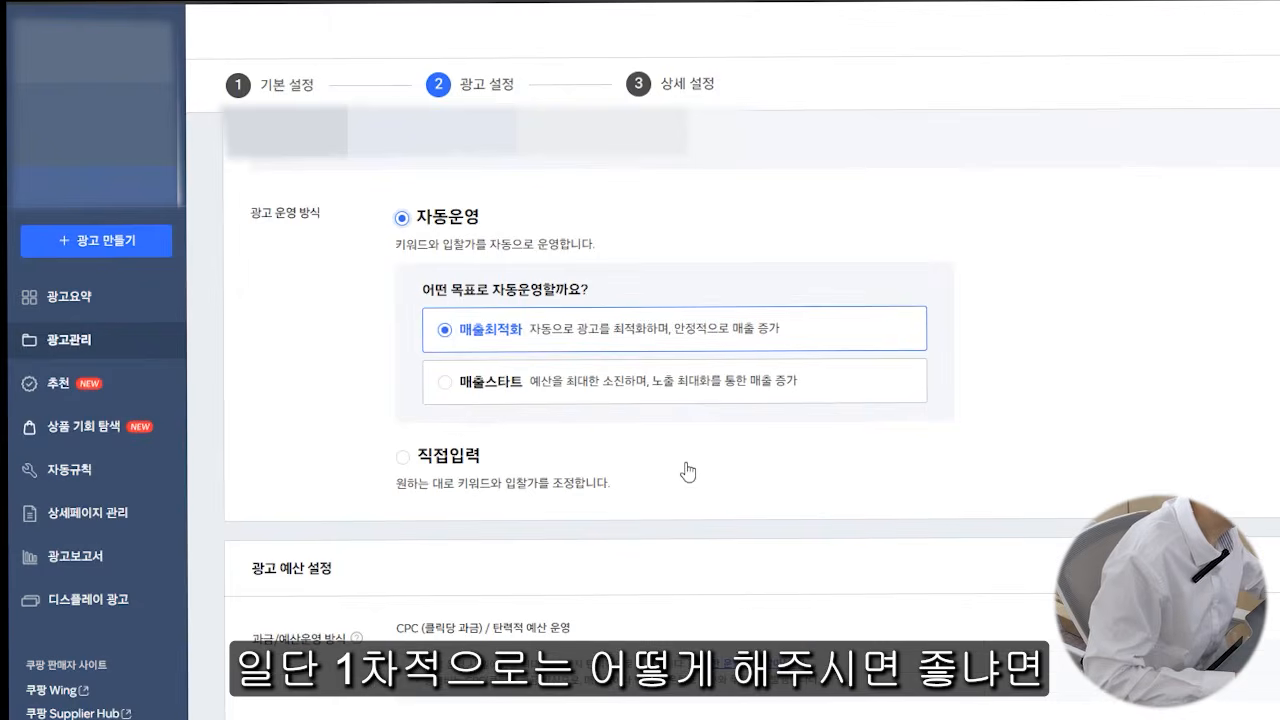
In the Coupang ad form with 자동운영 and 매출최적화, set the 목표 광고수익률 to 350%.
scroll(688, 471, down, 3)
scroll(688, 471, down, 2)
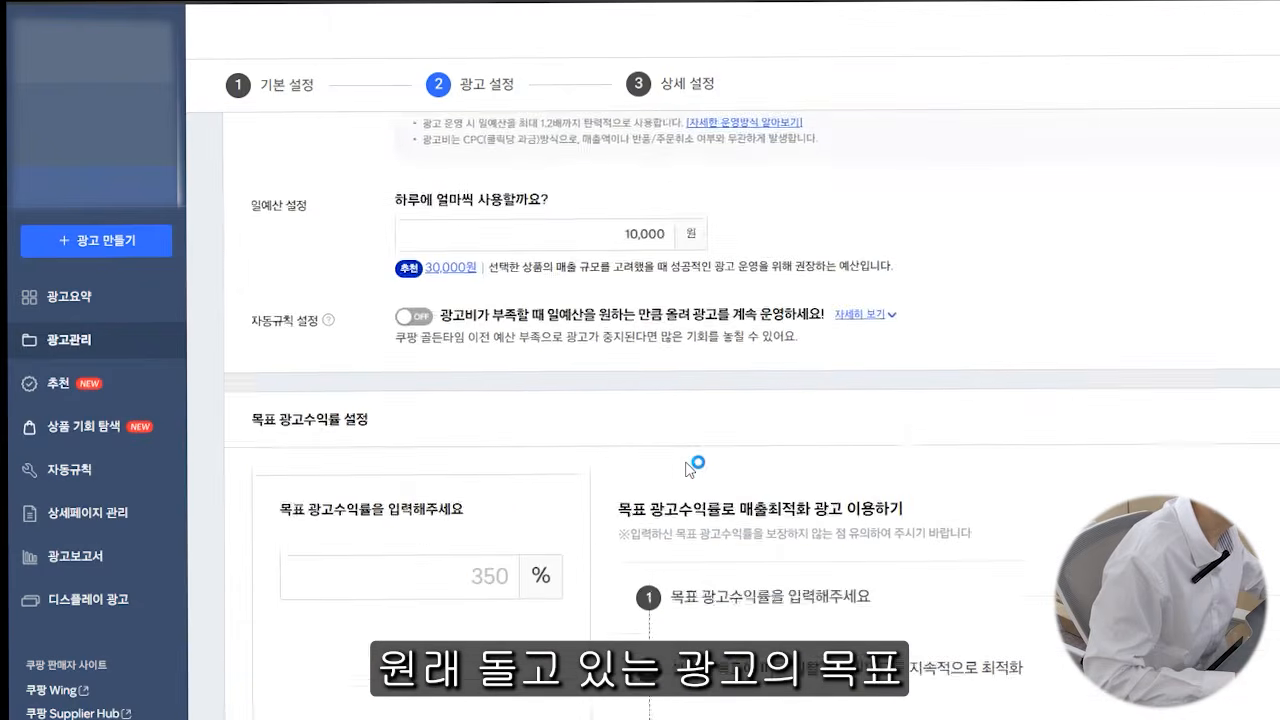
scroll(686, 470, down, 2)
click(489, 392)
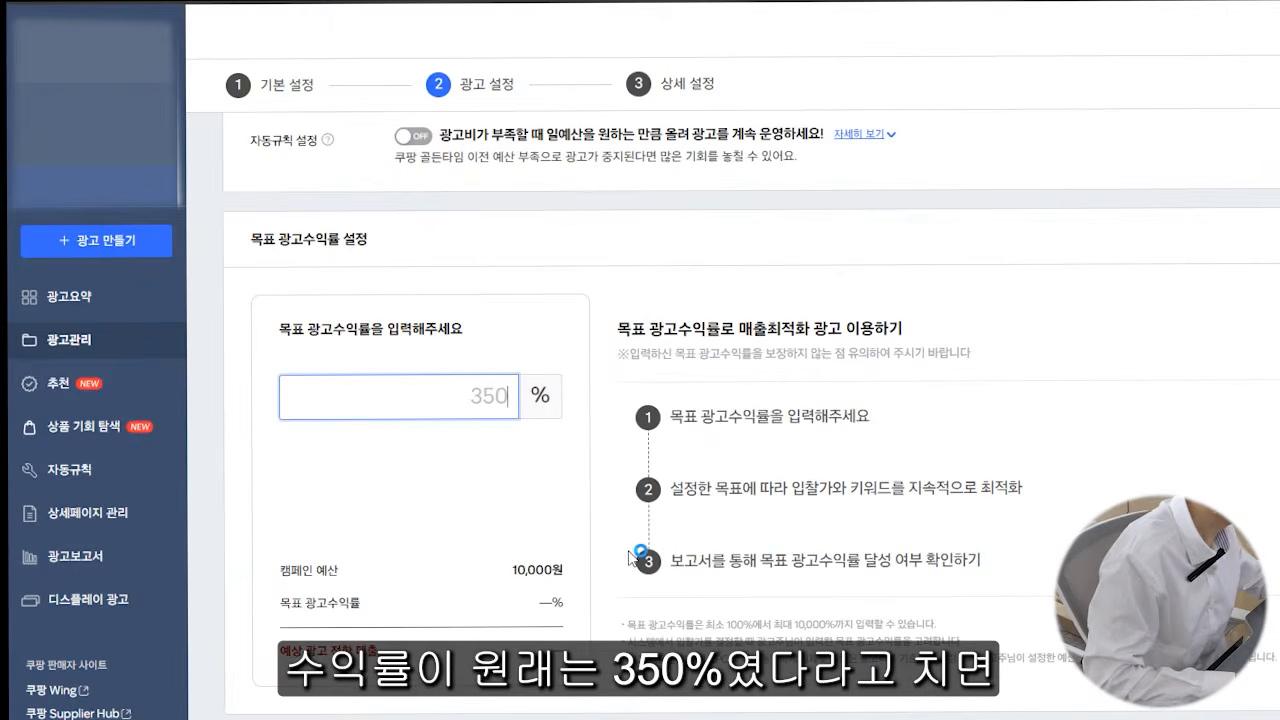
text(350)
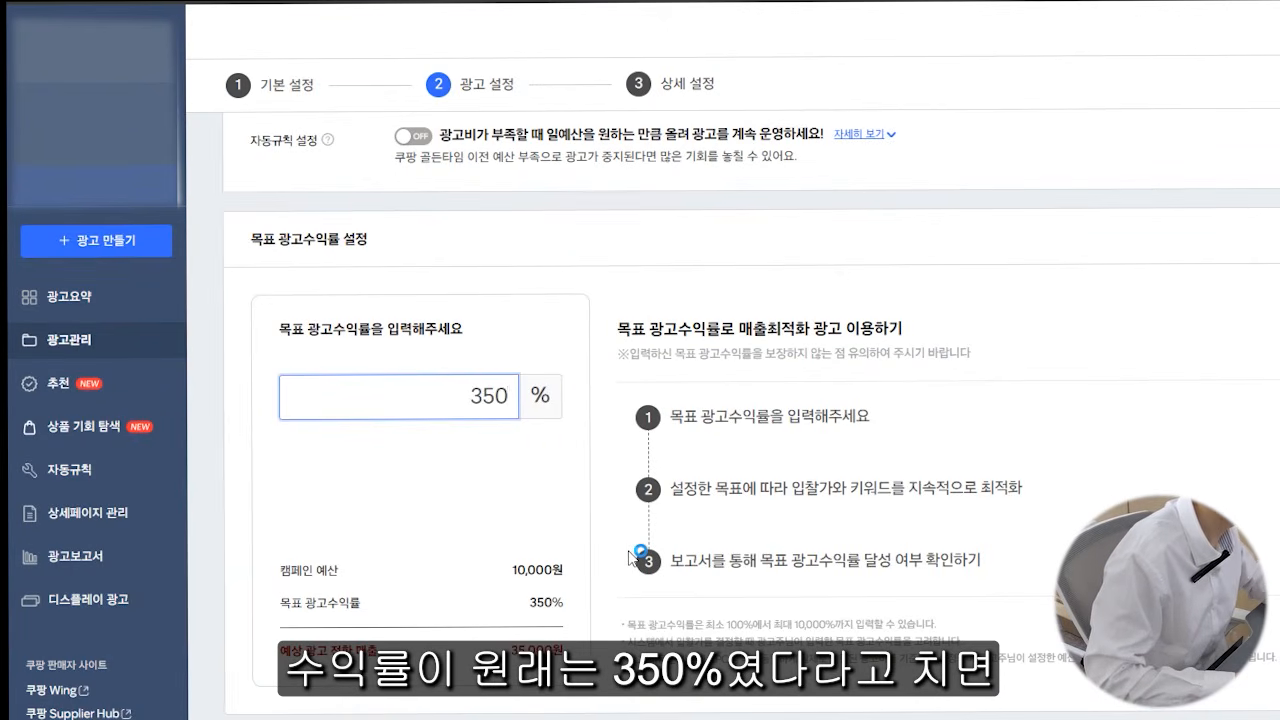
Raise the 목표 광고수익률 to 450% and on to 550%.
key(Left)
key(Left)
key(shift+Left)
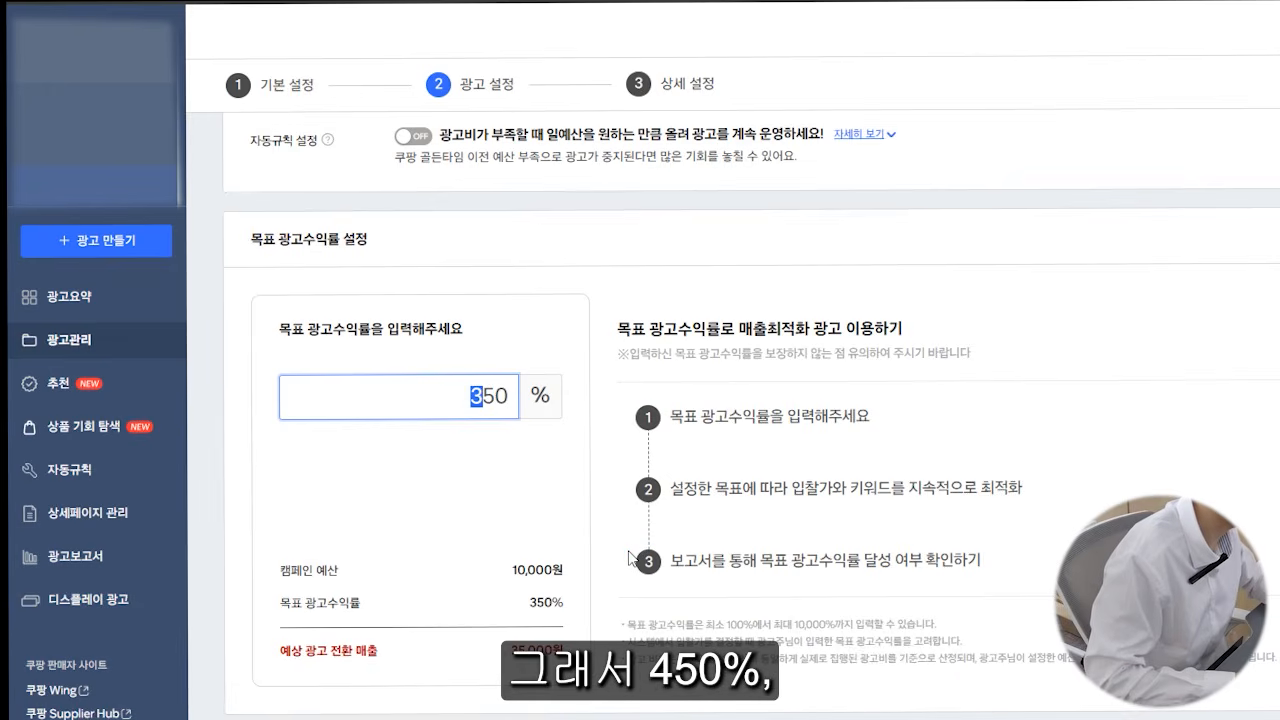
text(4)
key(shift+Left)
text(5)
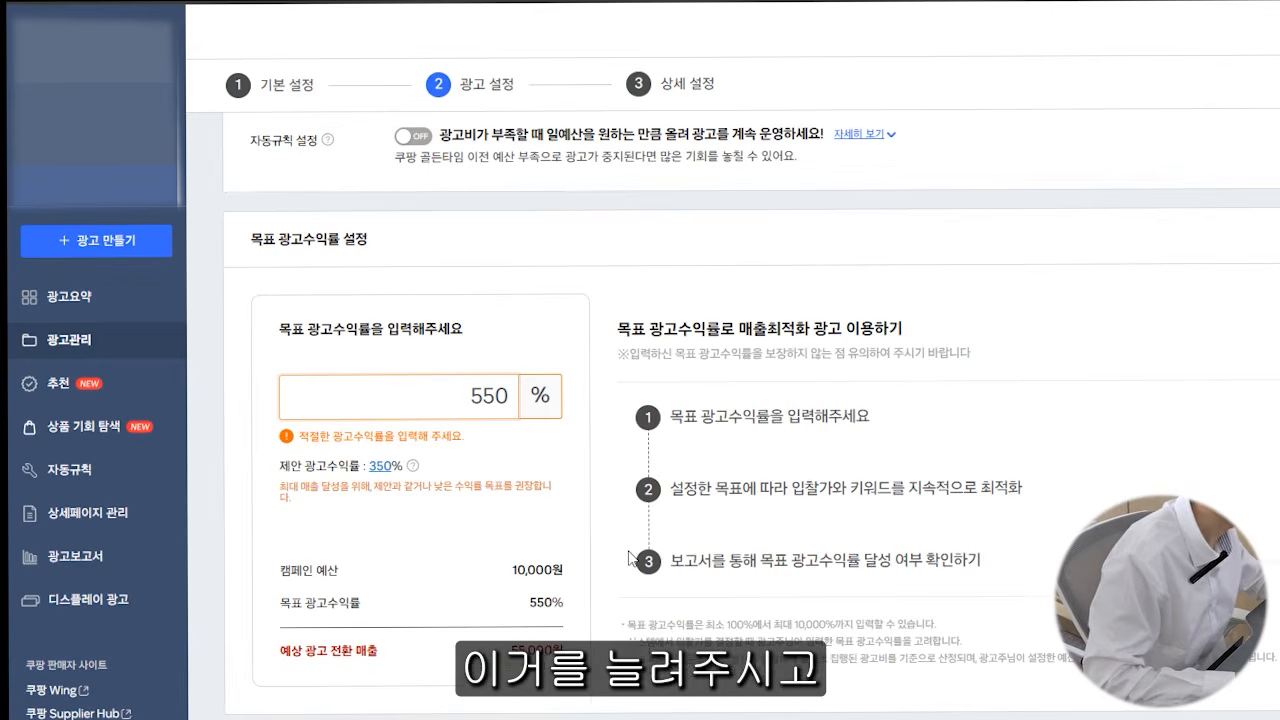
Set the daily ad budget (일예산) to 20,000원.
scroll(631, 556, up, 4)
click(633, 422)
click(630, 418)
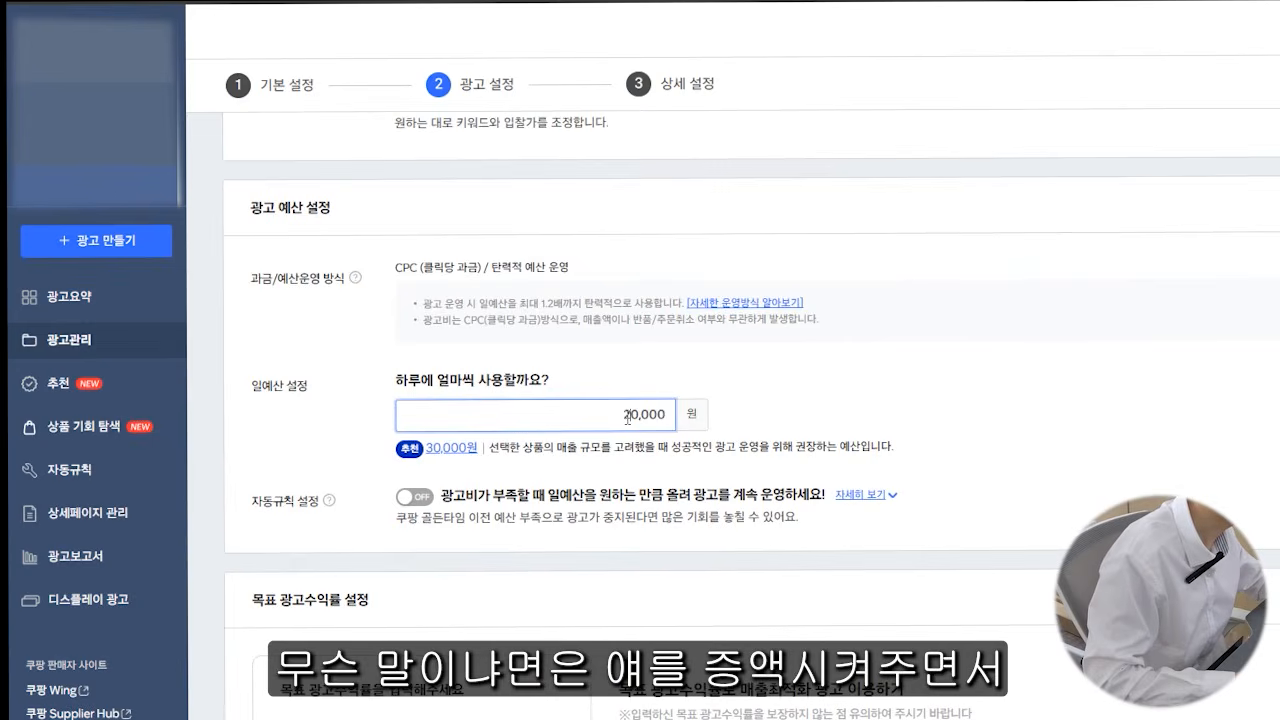
scroll(628, 418, down, 2)
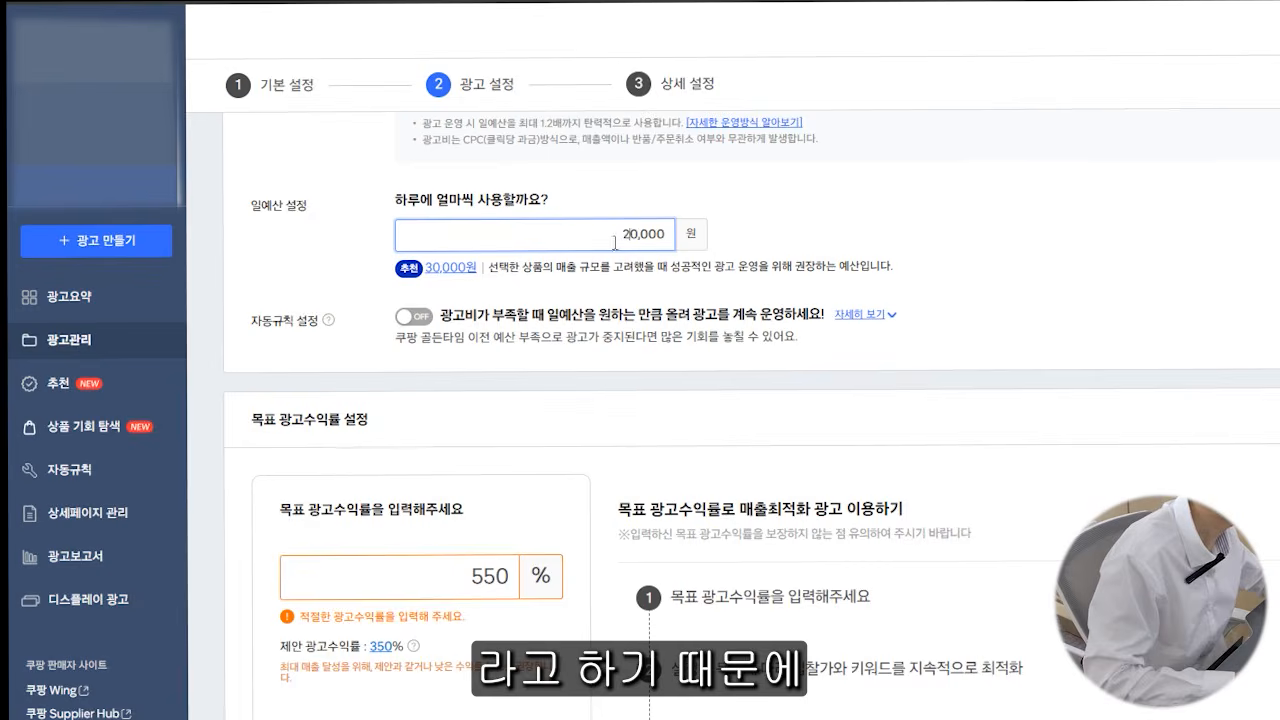
drag(630, 234, 612, 236)
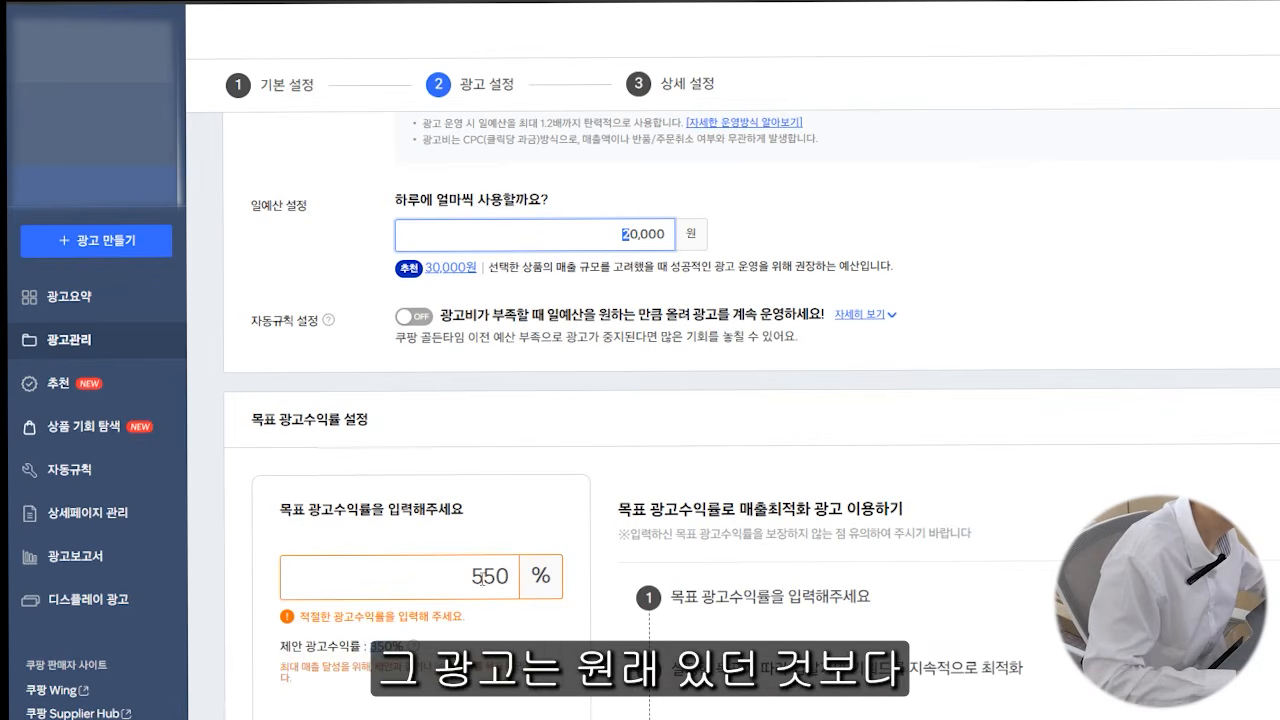
Set the 목표 광고수익률 to 650% and the daily budget to 10,000원.
drag(483, 577, 465, 578)
text(6)
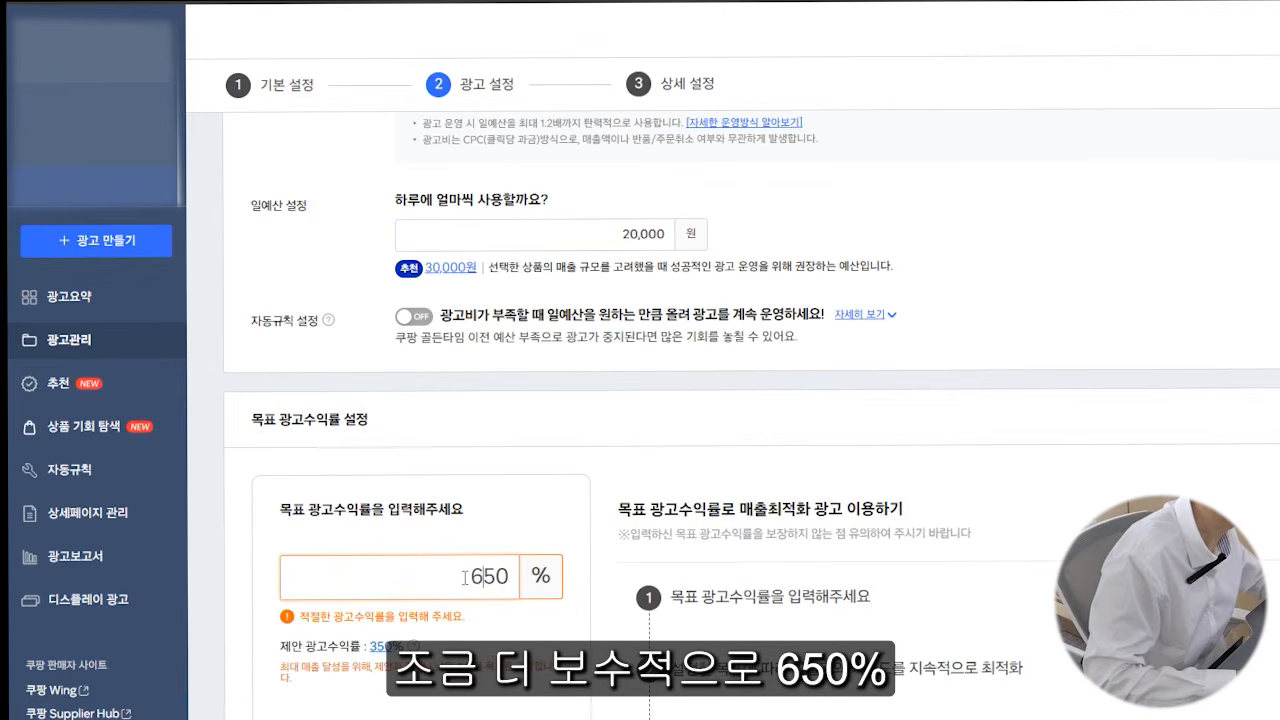
drag(634, 233, 623, 233)
text(1)
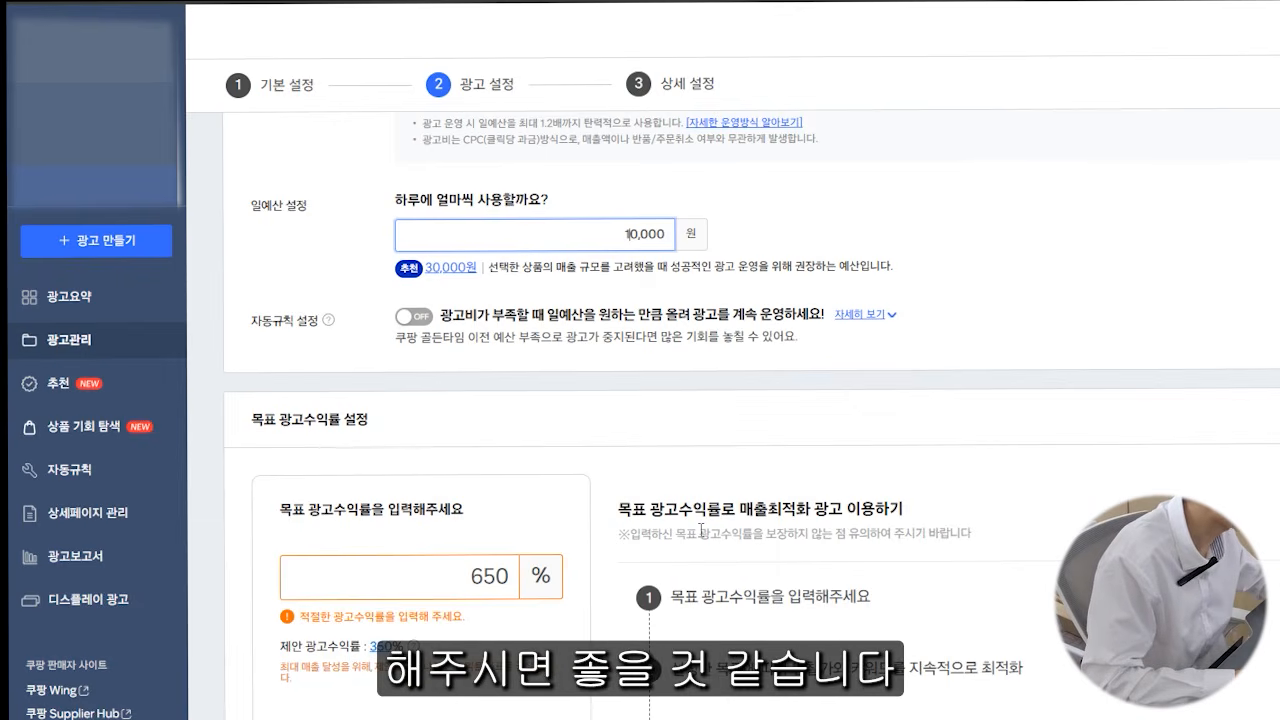
Switch to the Excel ad report and review the 광고 수익률 of the keyword rows that generated sales.
key(alt+Tab)
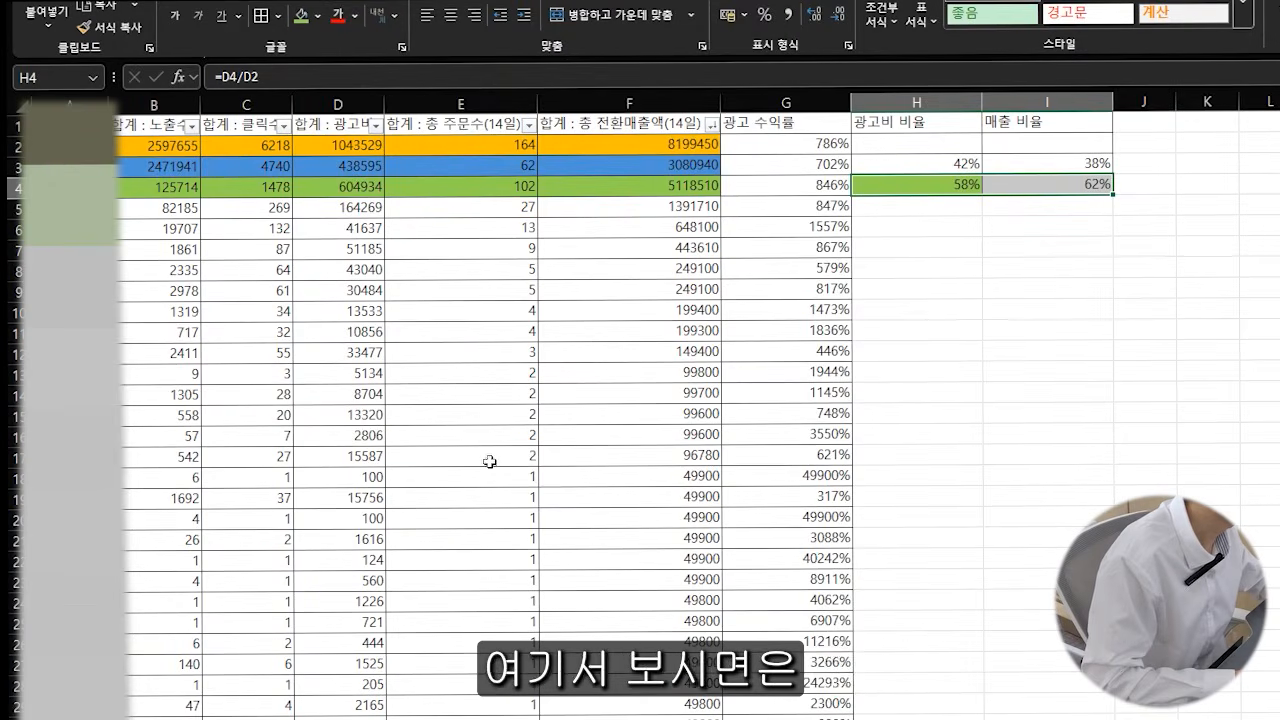
scroll(677, 432, down, 3)
scroll(677, 432, down, 3)
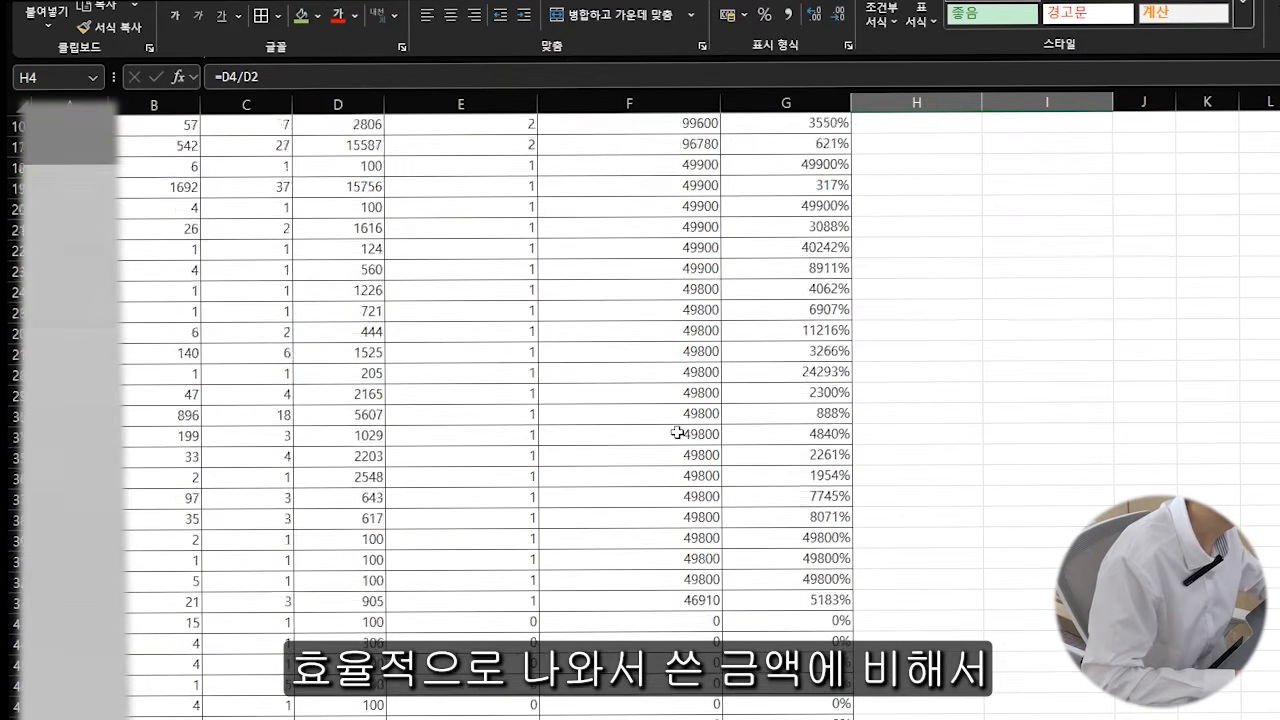
drag(770, 538, 246, 144)
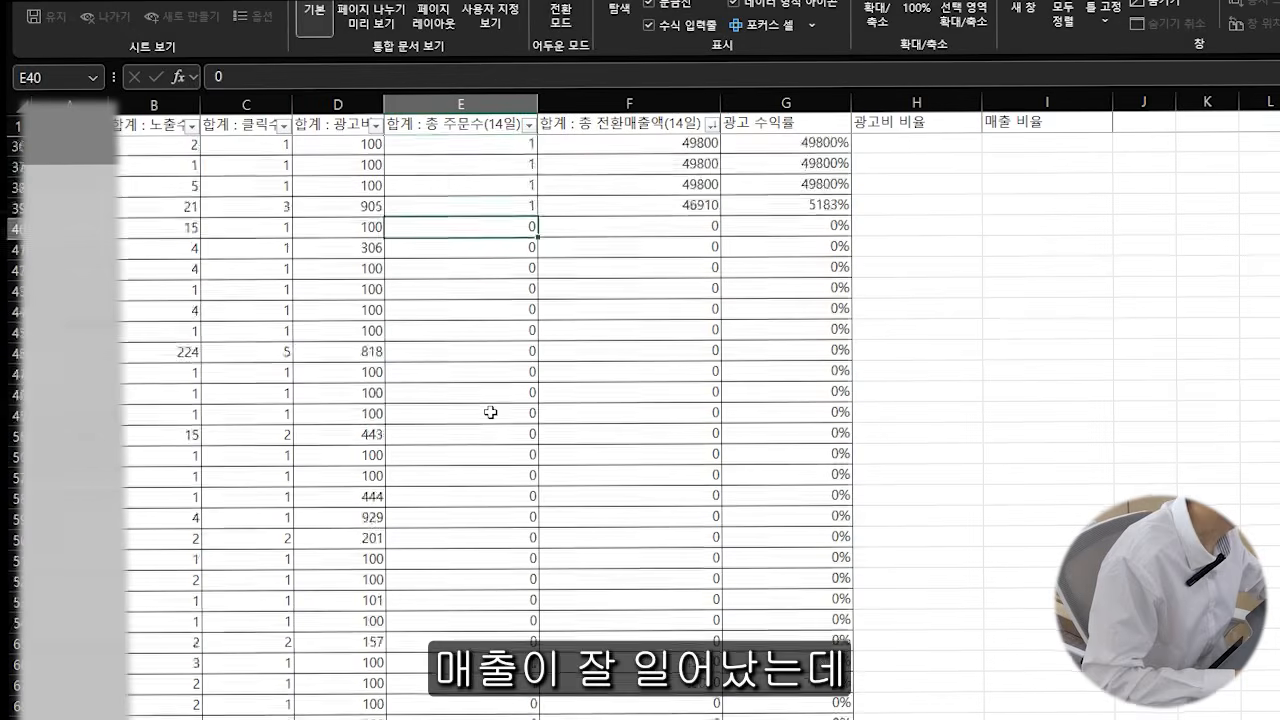
Examine the zero-order keyword rows from row 42 down, comparing their low click counts in column C.
scroll(490, 412, down, 2)
drag(243, 168, 761, 710)
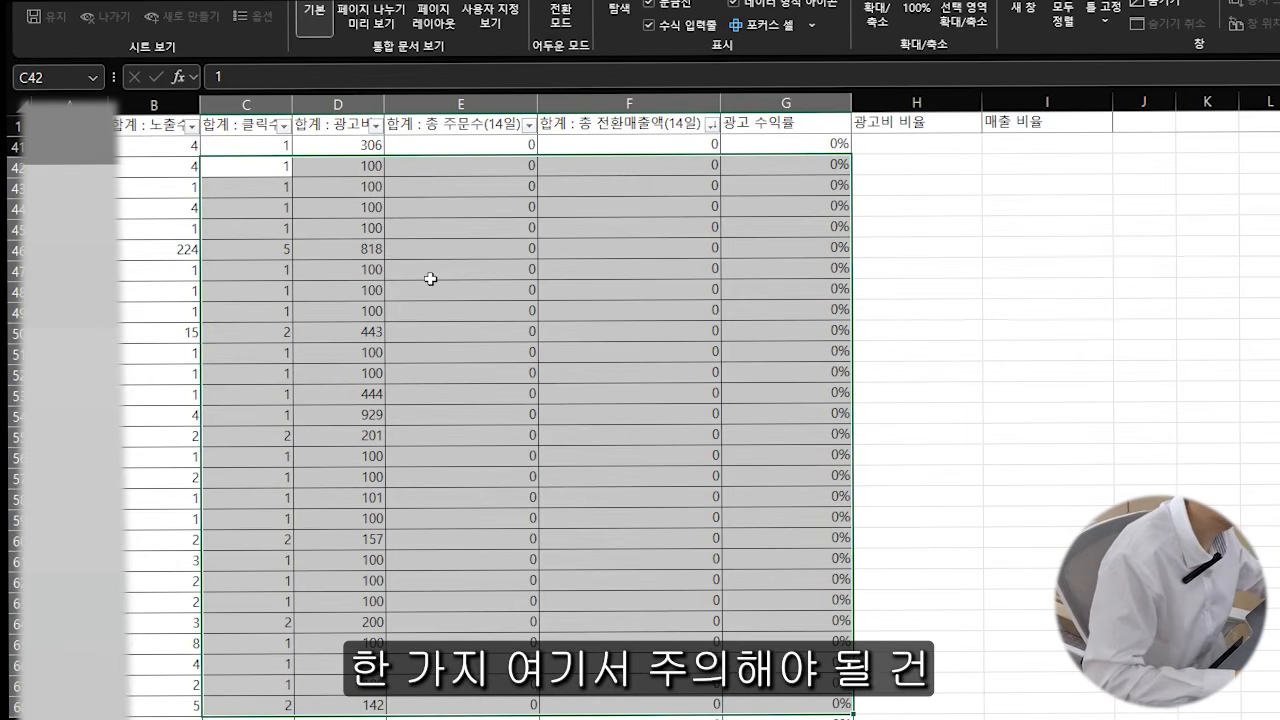
drag(266, 172, 272, 336)
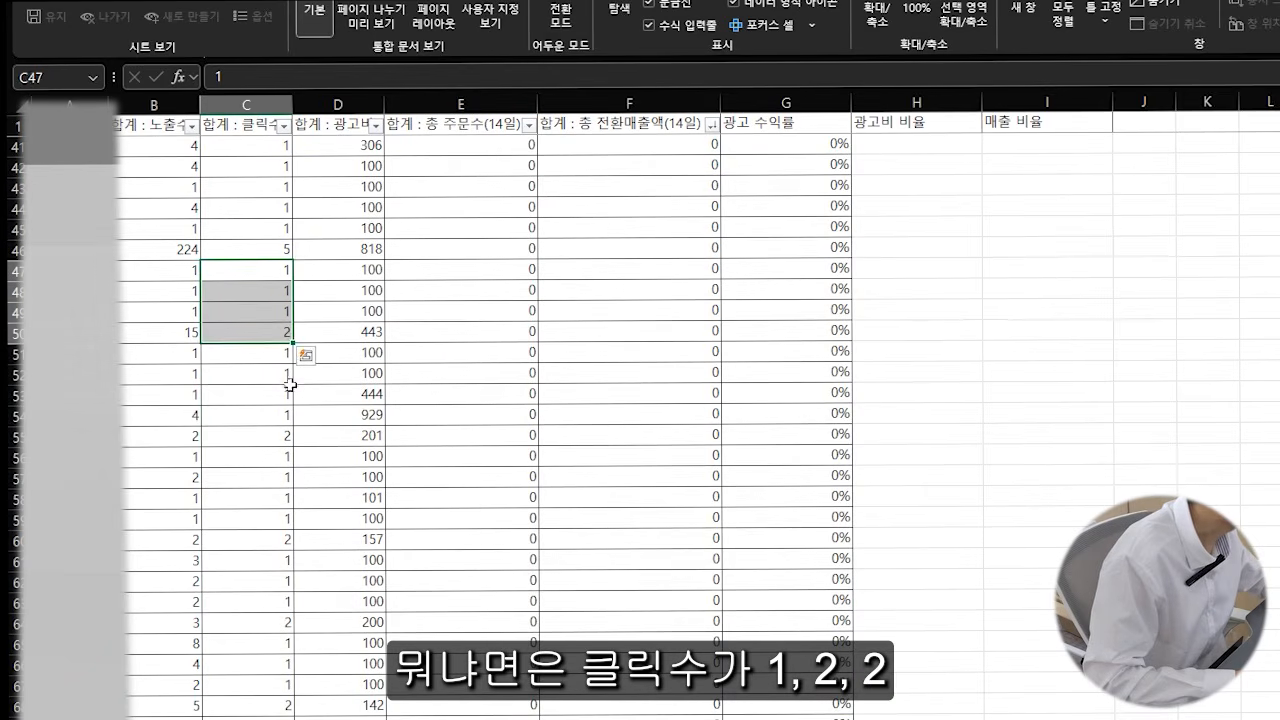
click(274, 418)
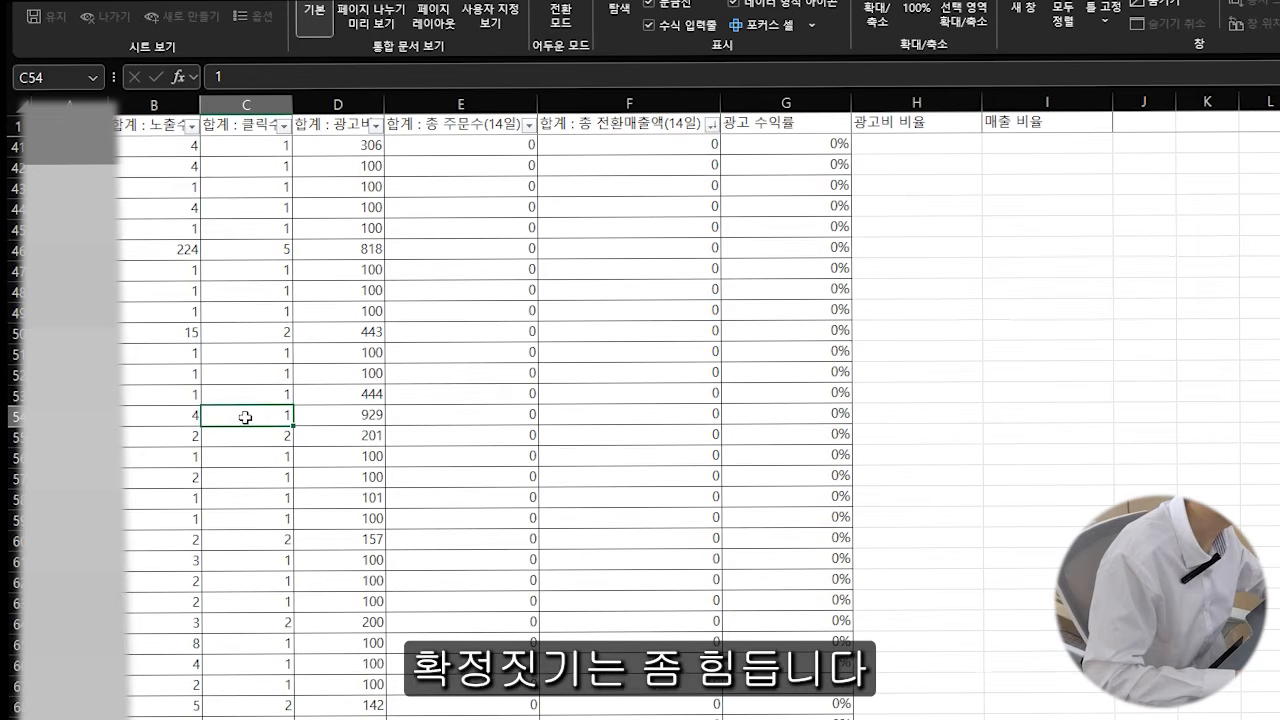
Look further down the zero-sales keywords for those with higher click counts in the 클릭수 column.
scroll(245, 417, down, 9)
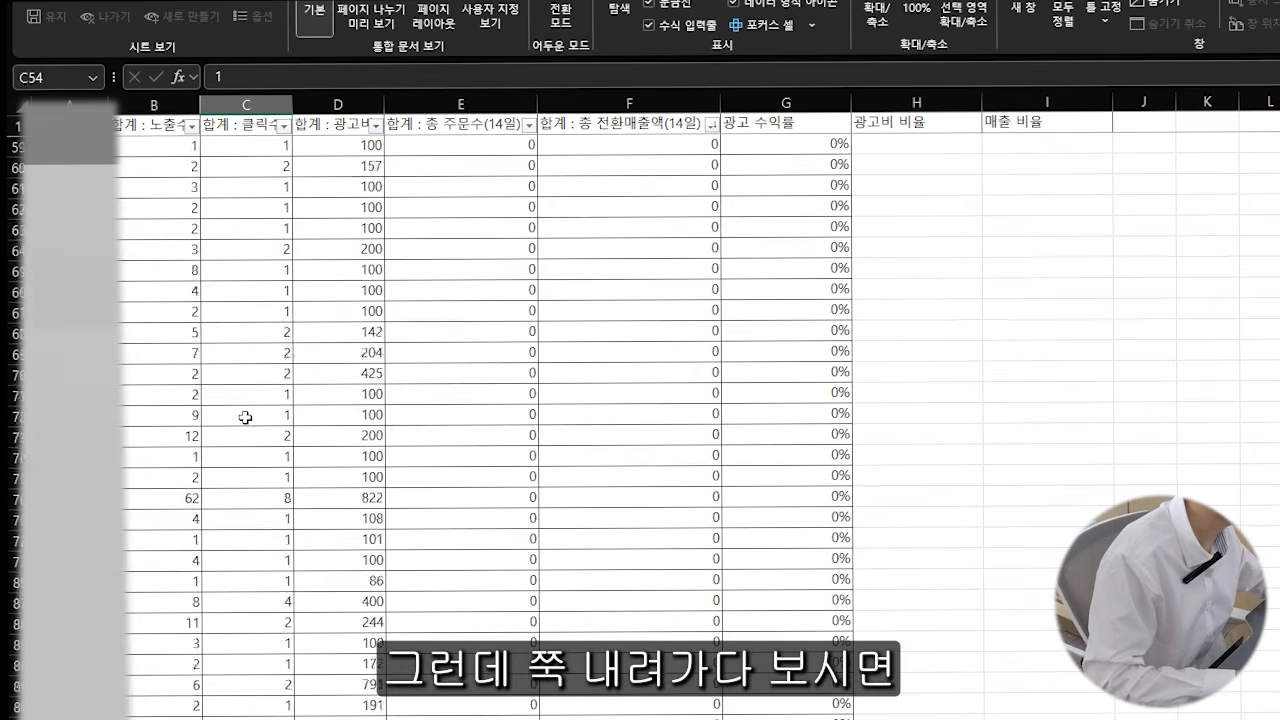
click(248, 415)
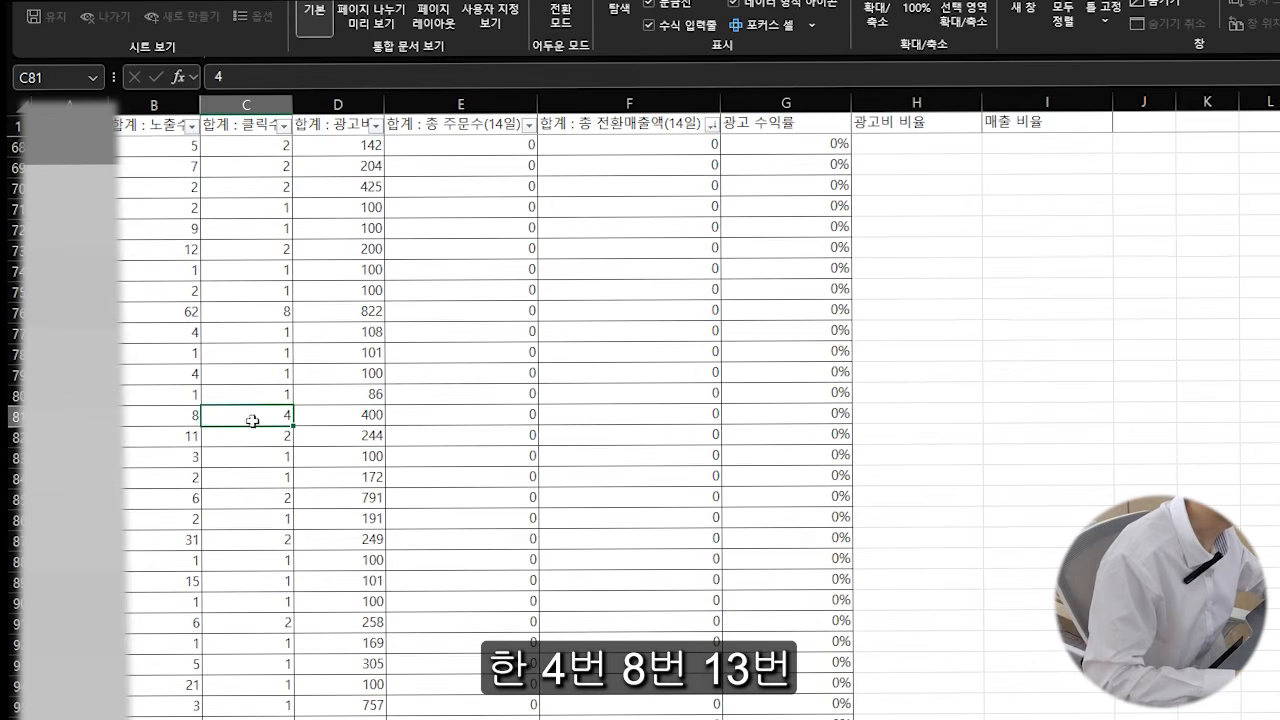
click(266, 310)
scroll(294, 452, down, 1)
scroll(294, 452, down, 17)
click(270, 480)
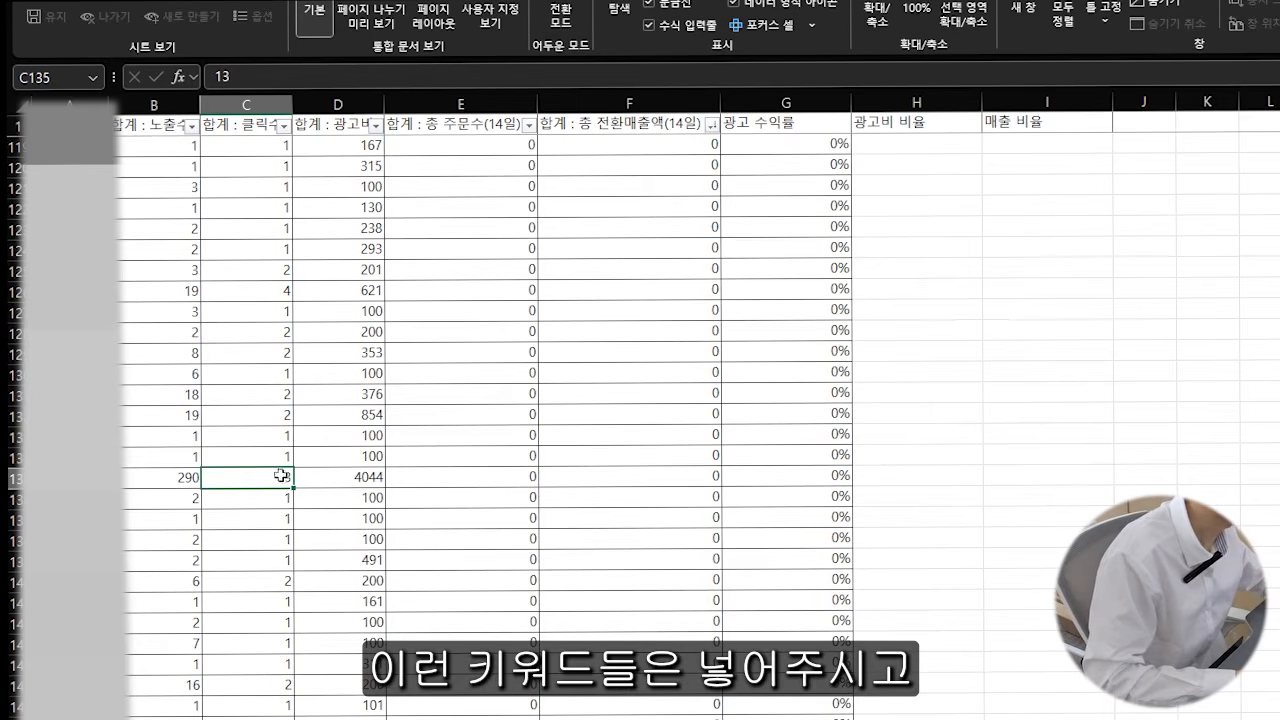
scroll(327, 486, down, 8)
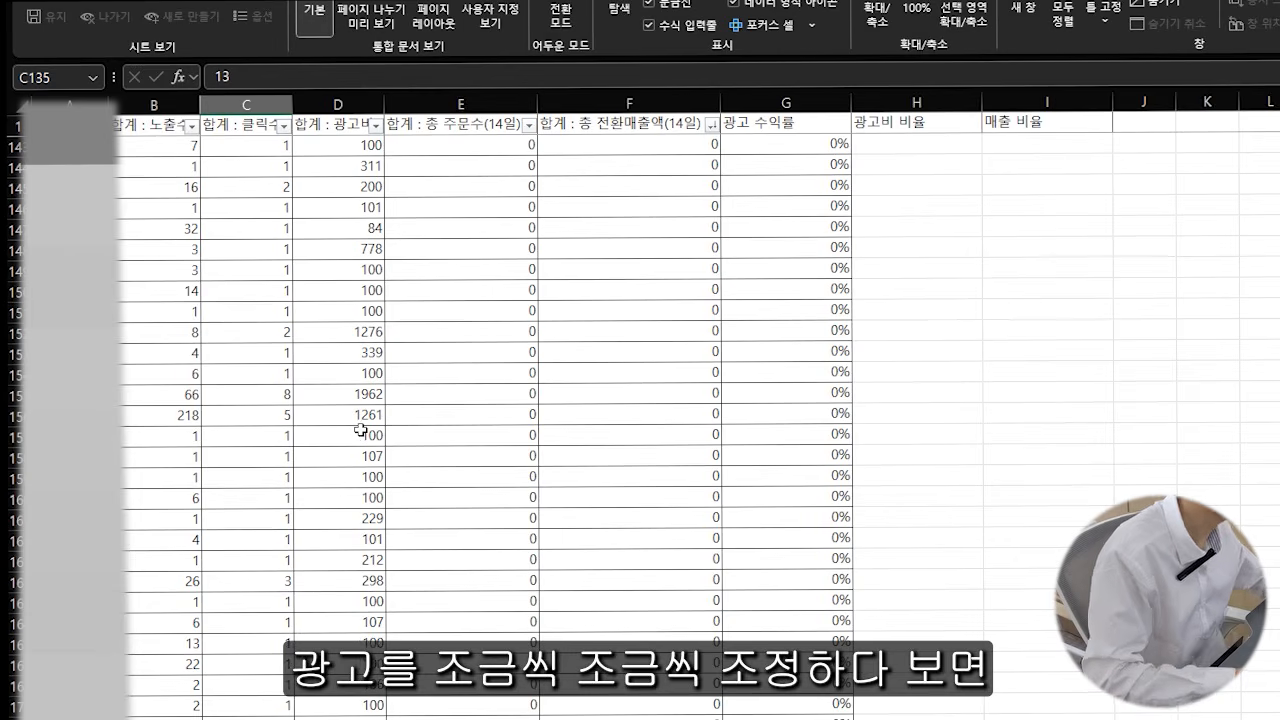
Return to the summary rows and select the 광고 수익률 cell of the 총합계 row.
scroll(360, 430, up, 20)
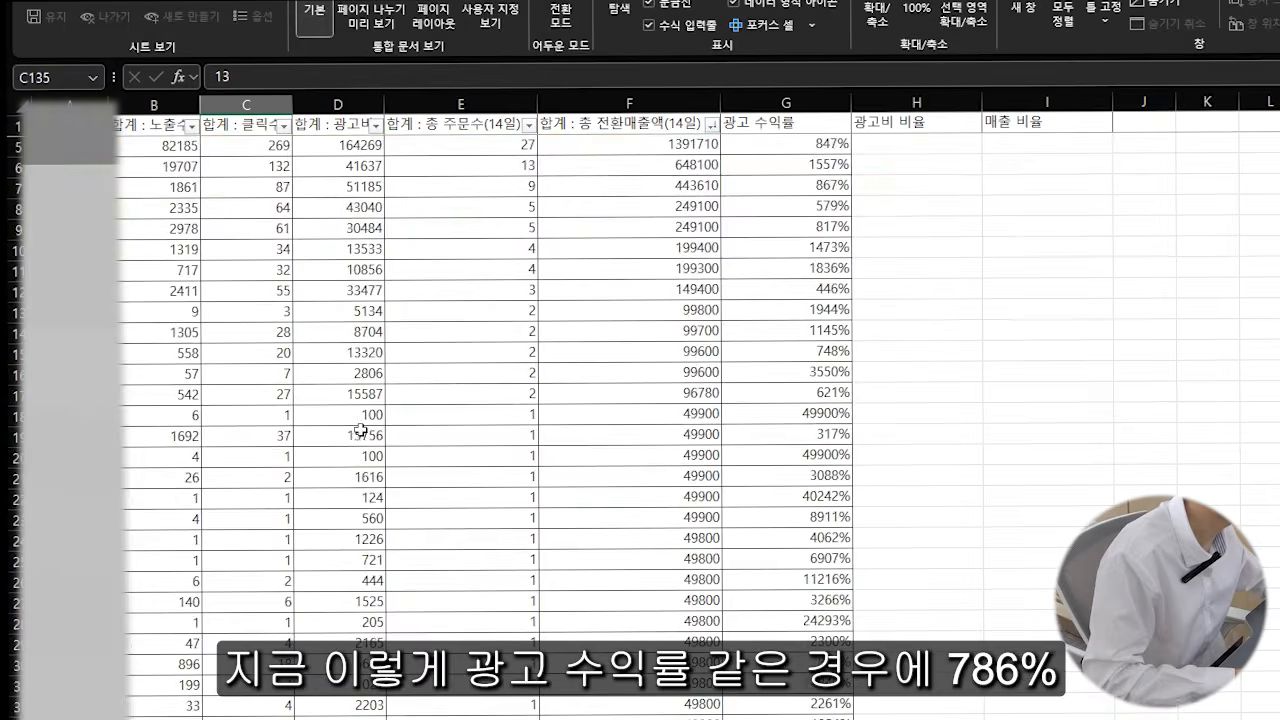
scroll(360, 430, up, 2)
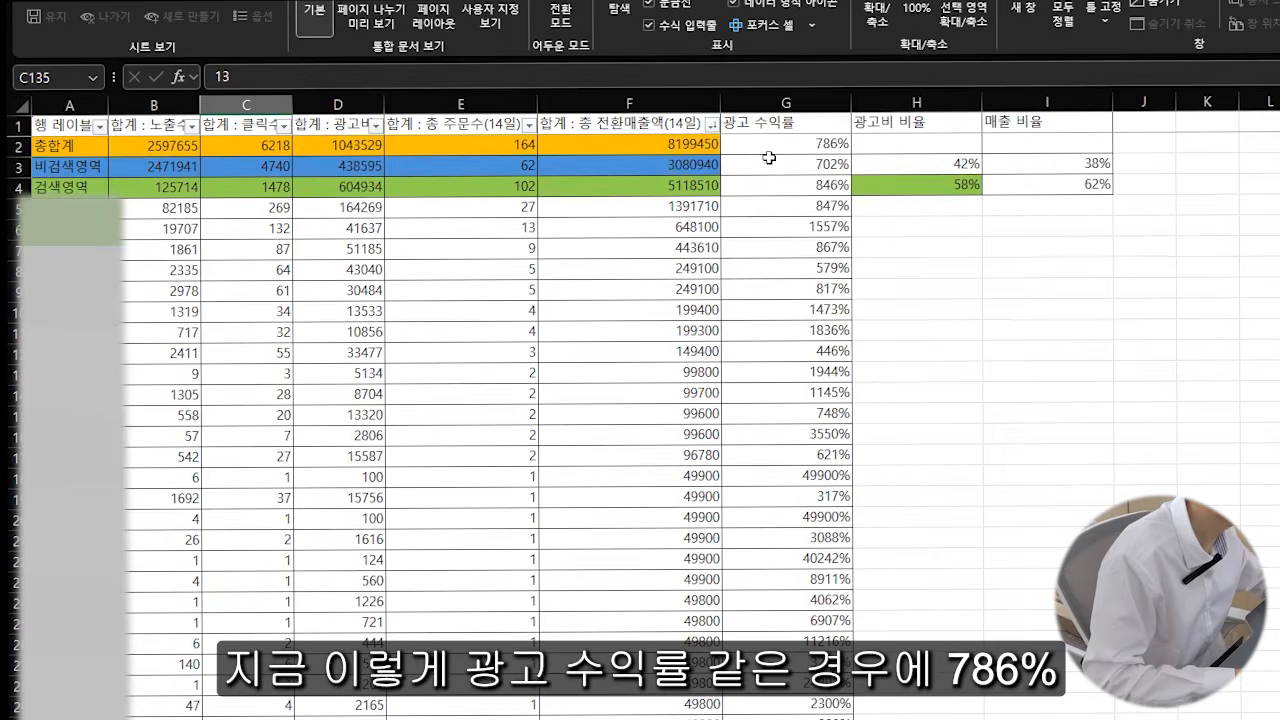
click(774, 143)
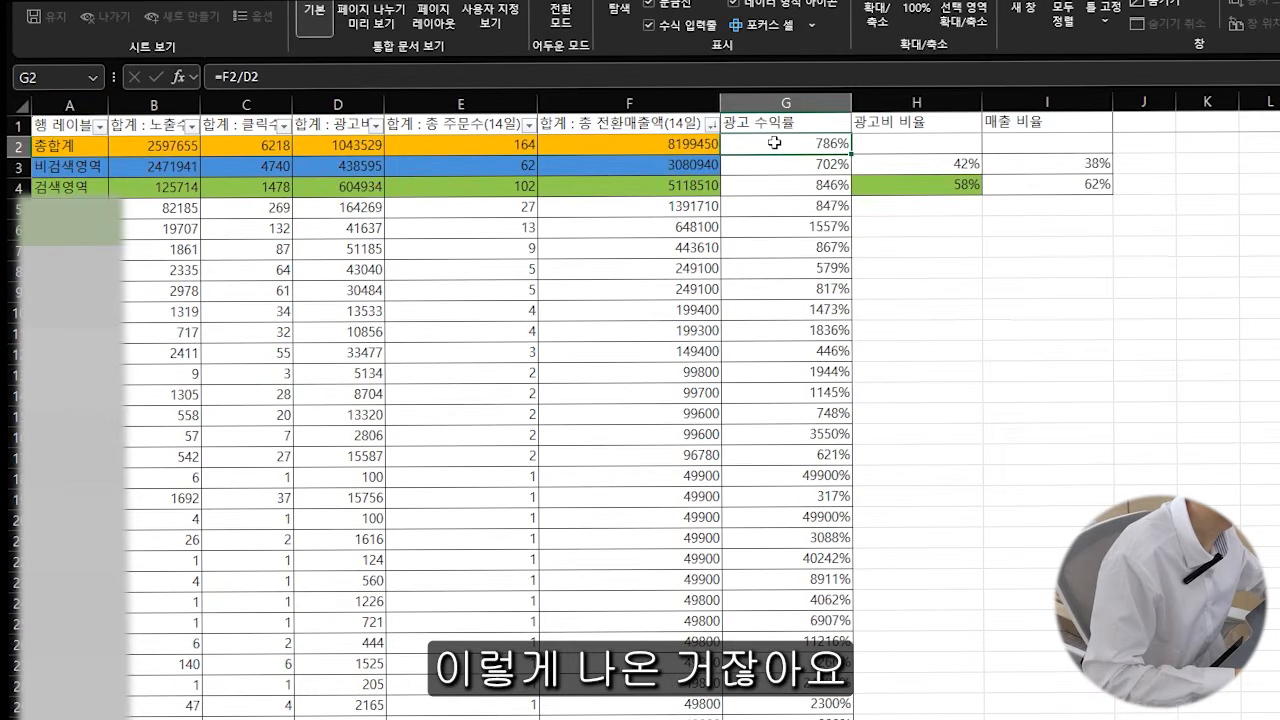